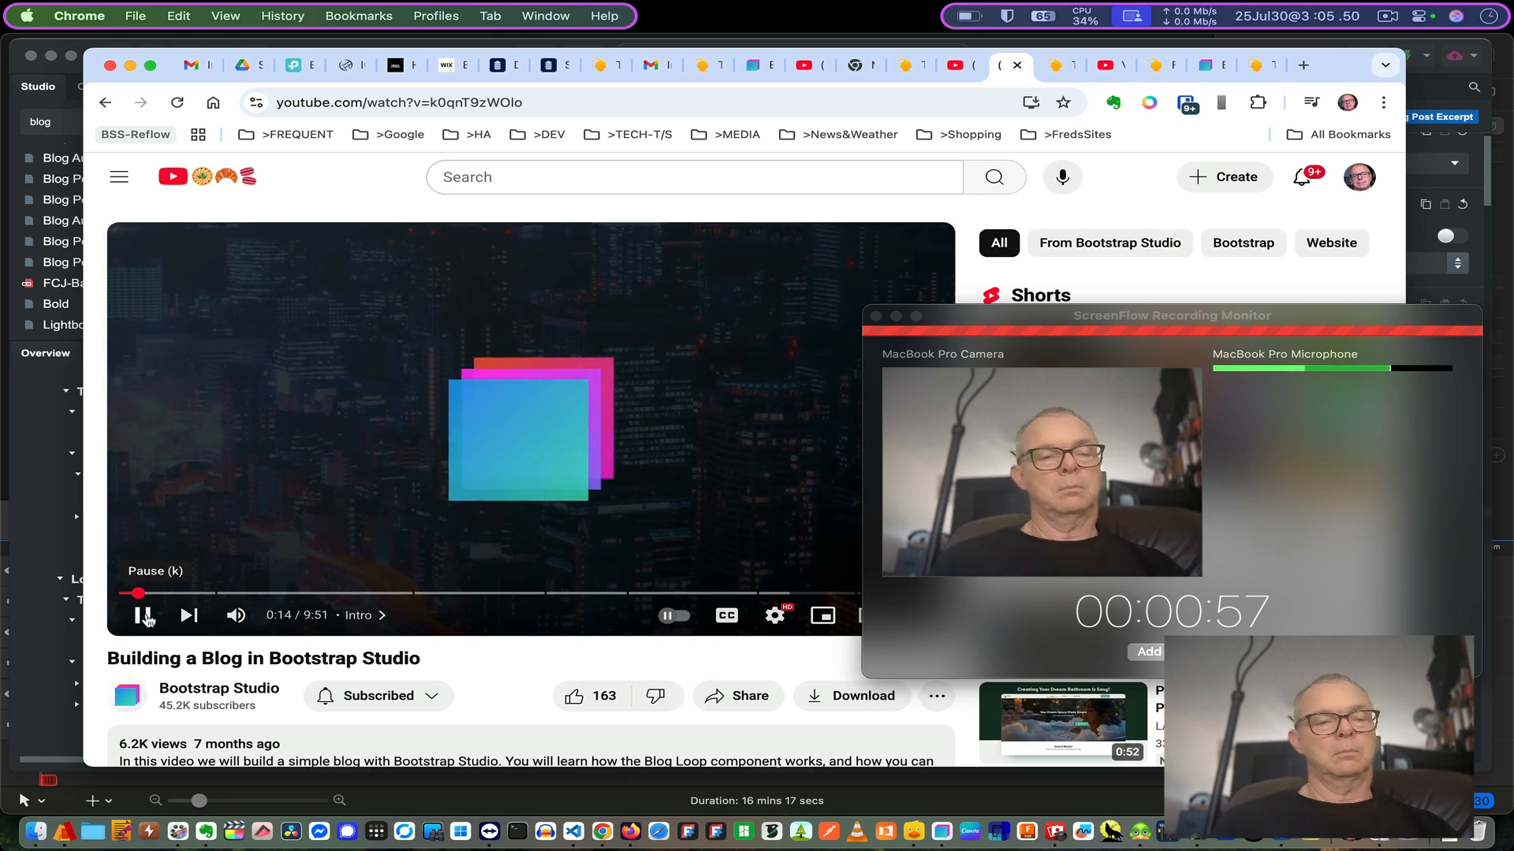
# - Pause the 'Building a Blog in Bootstrap Studio' YouTube video in Chrome
pyautogui.click(143, 616)
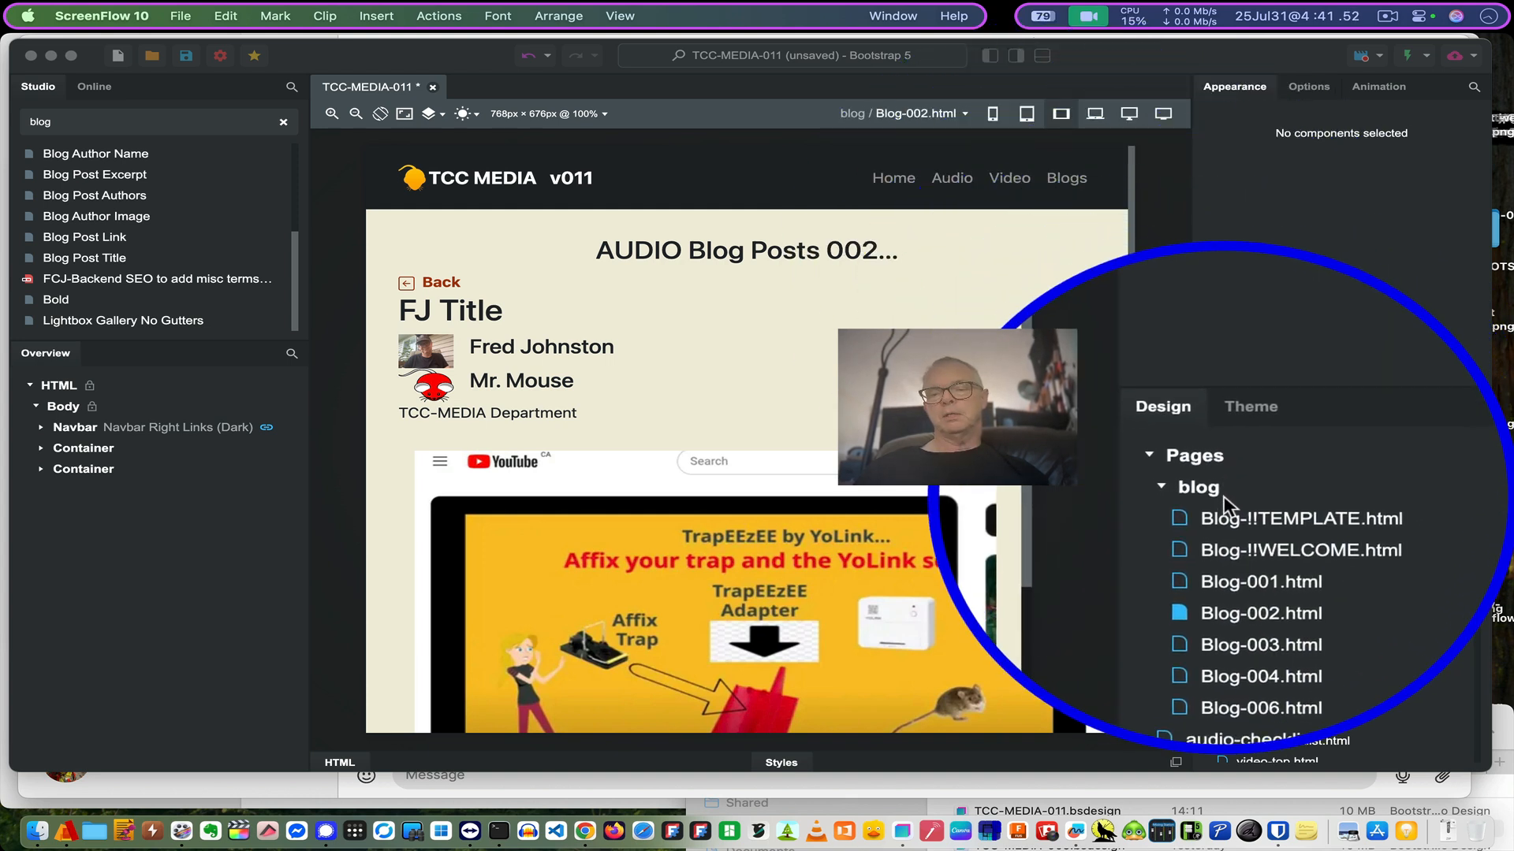
# - Bring Bootstrap Studio forward and open Properties for Blog-002.html from the Pages list
pyautogui.click(1223, 547)
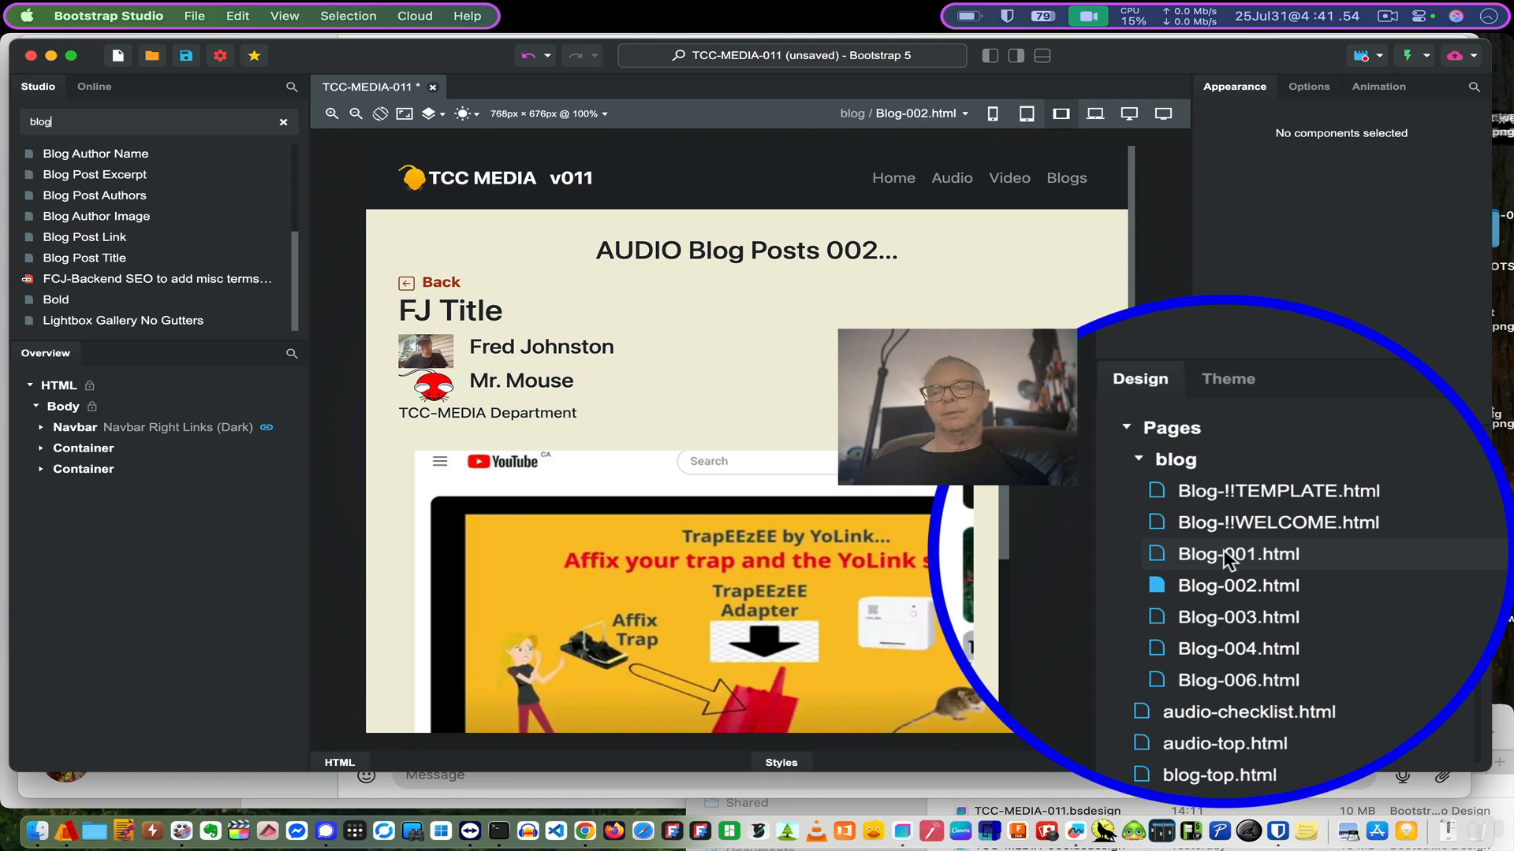
pyautogui.click(1223, 574)
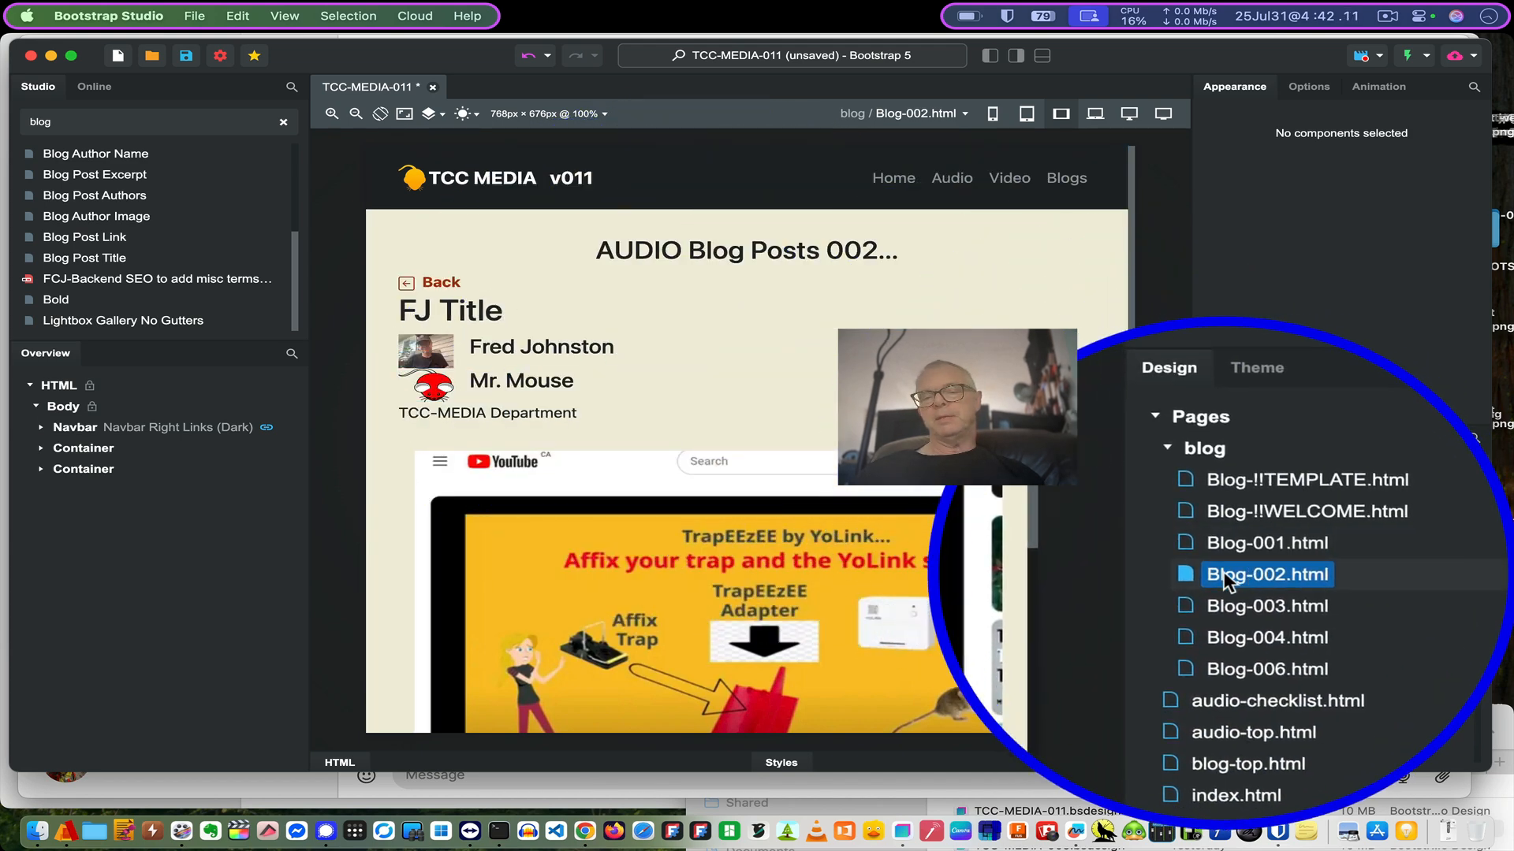
pyautogui.rightClick(1224, 576)
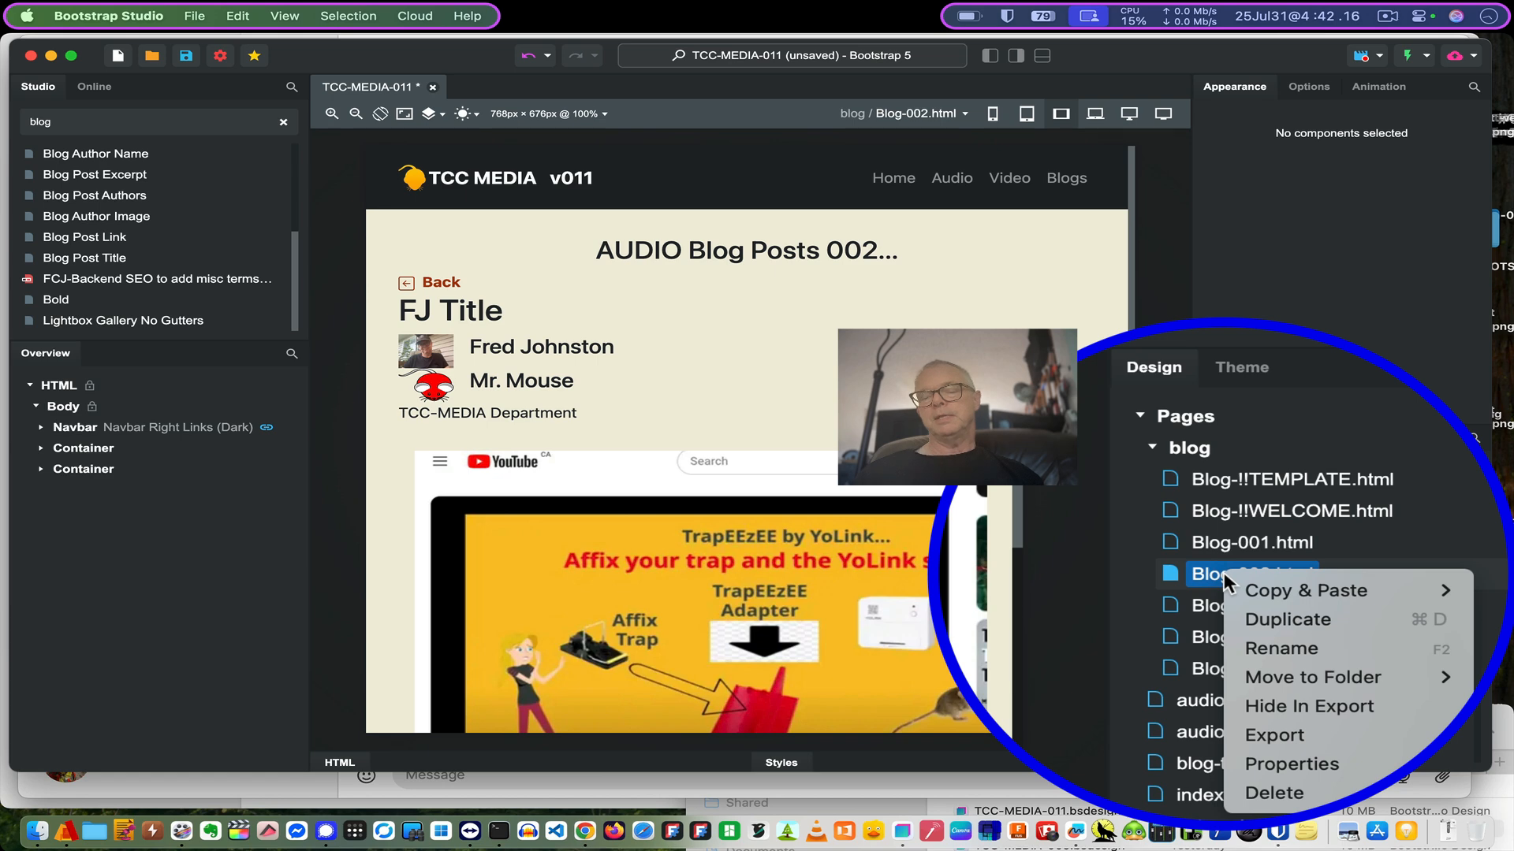
pyautogui.click(1348, 622)
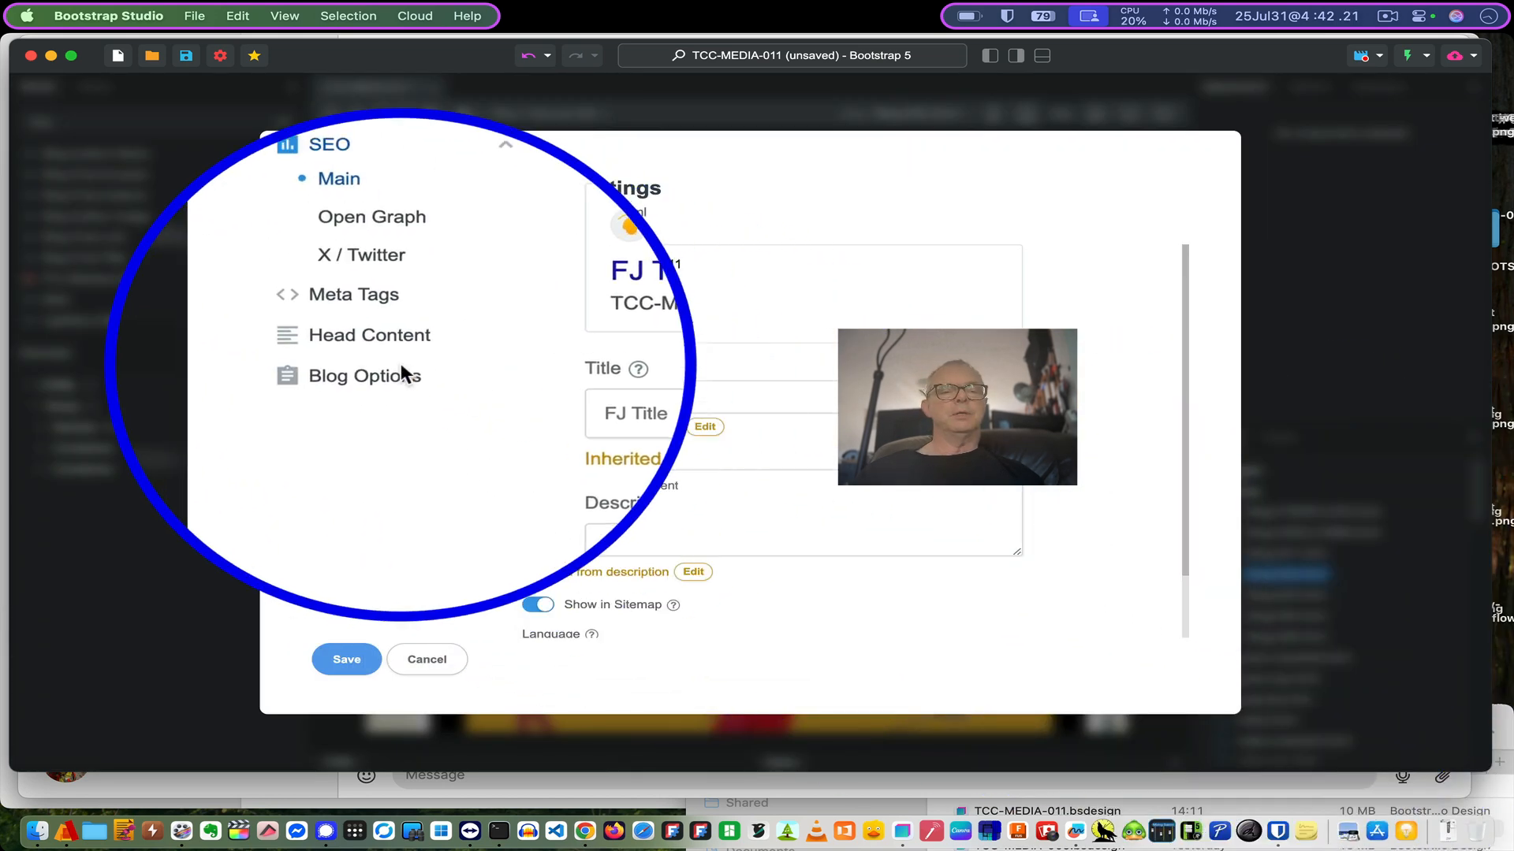
# - Look over Blog-002.html's Blog Options image, title and excerpt fields, then cancel the dialog
pyautogui.click(400, 369)
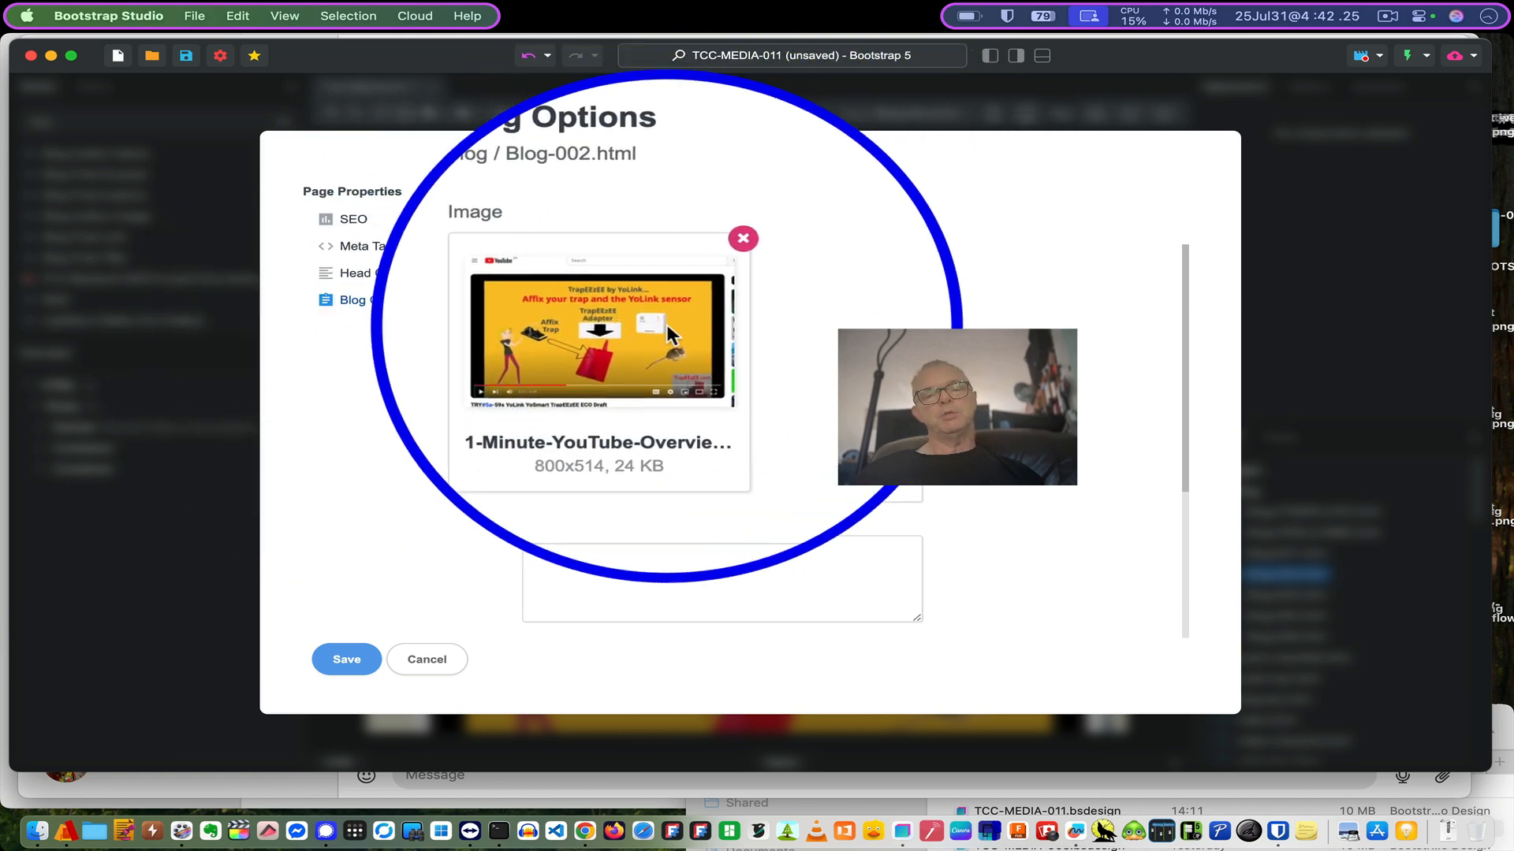
pyautogui.scroll(-5, 919, 355)
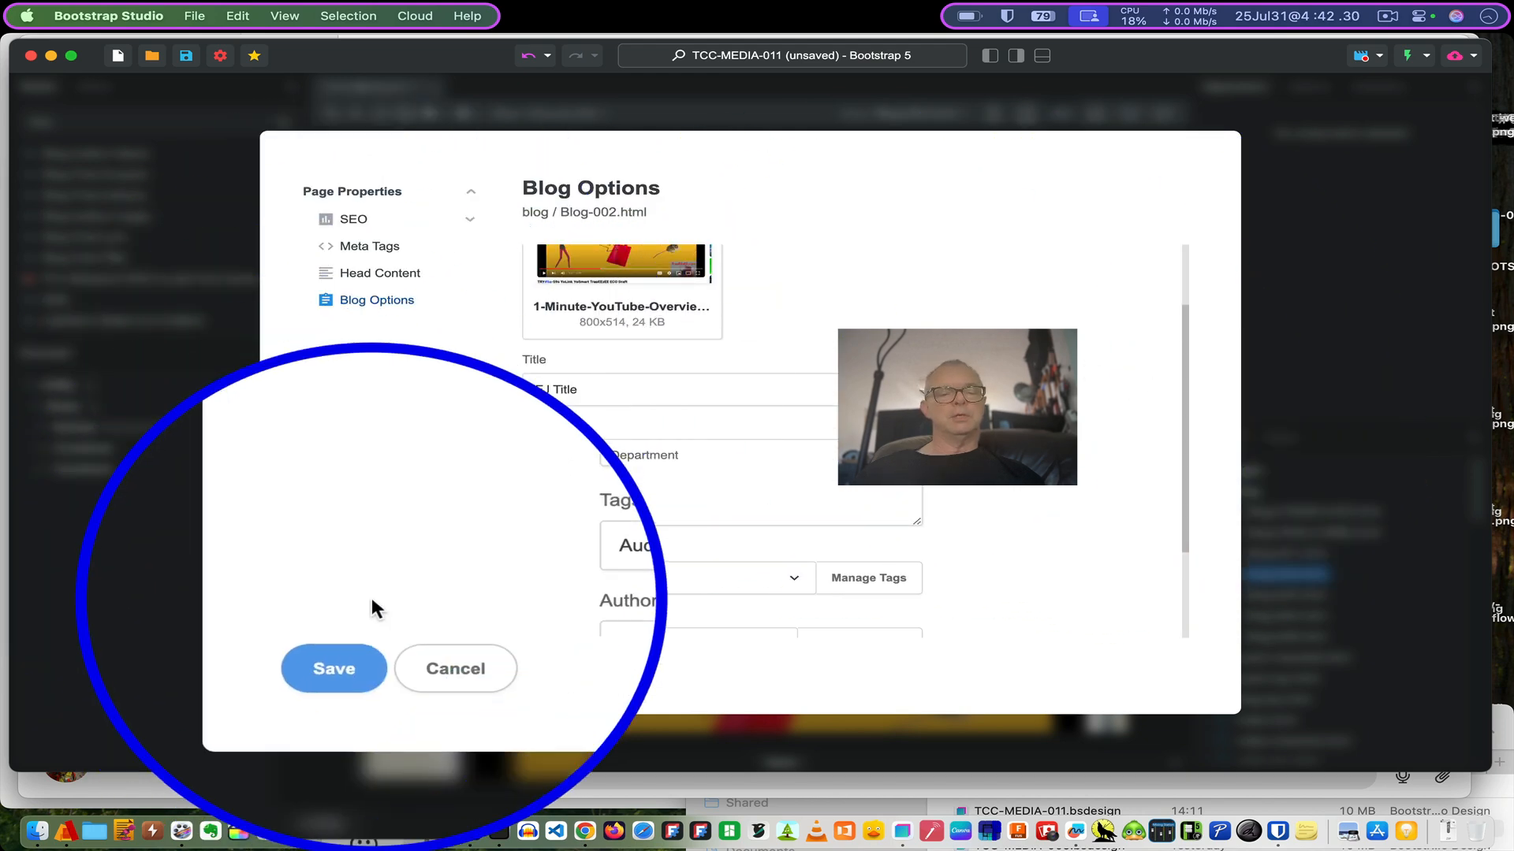
pyautogui.click(424, 598)
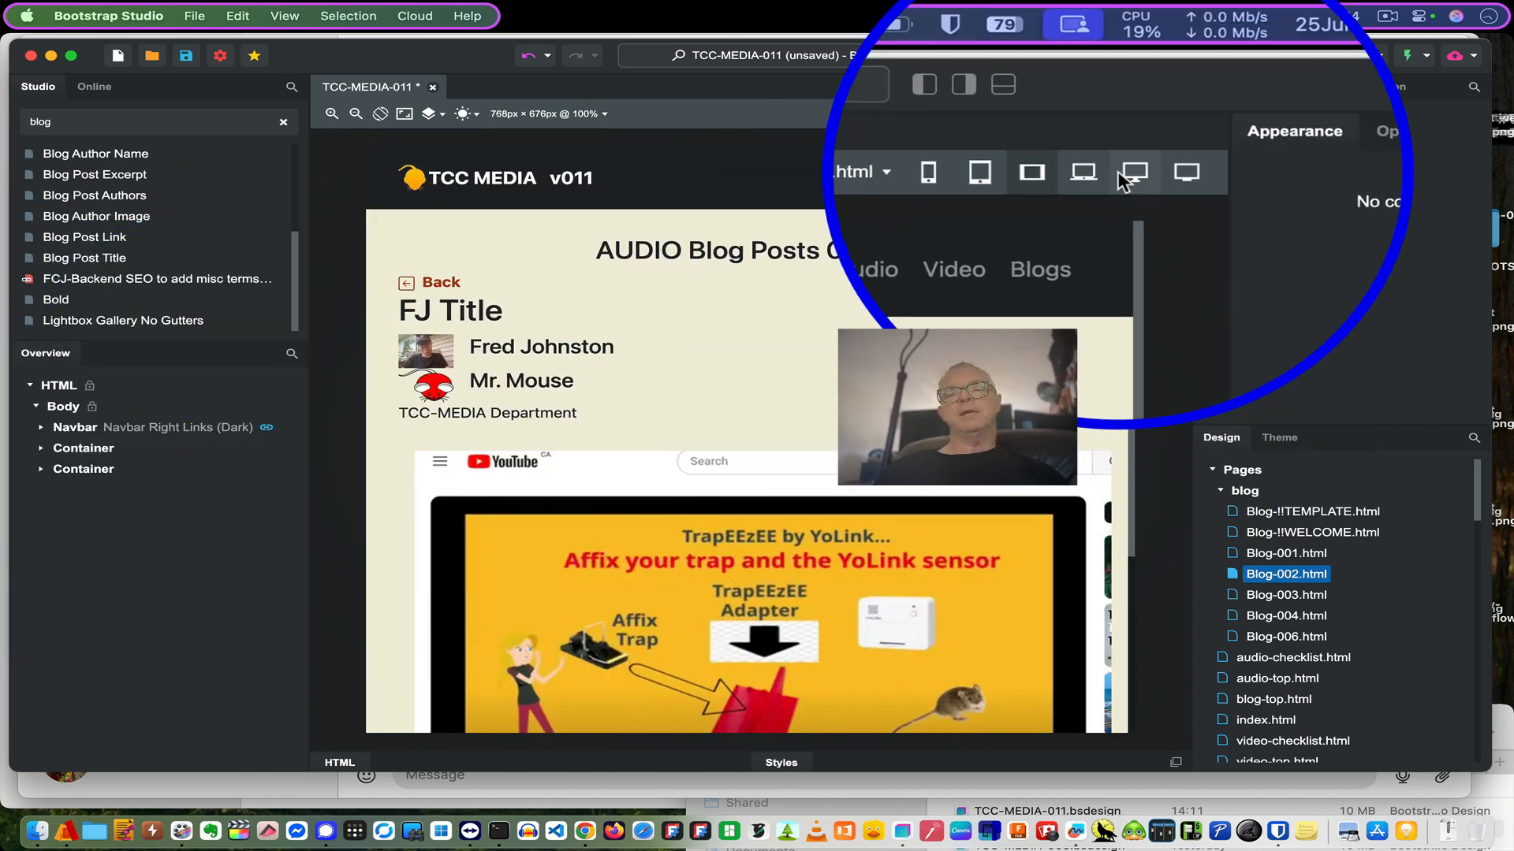
# - Switch the canvas to index.html and scroll through its Blog Loop of posts
pyautogui.click(917, 117)
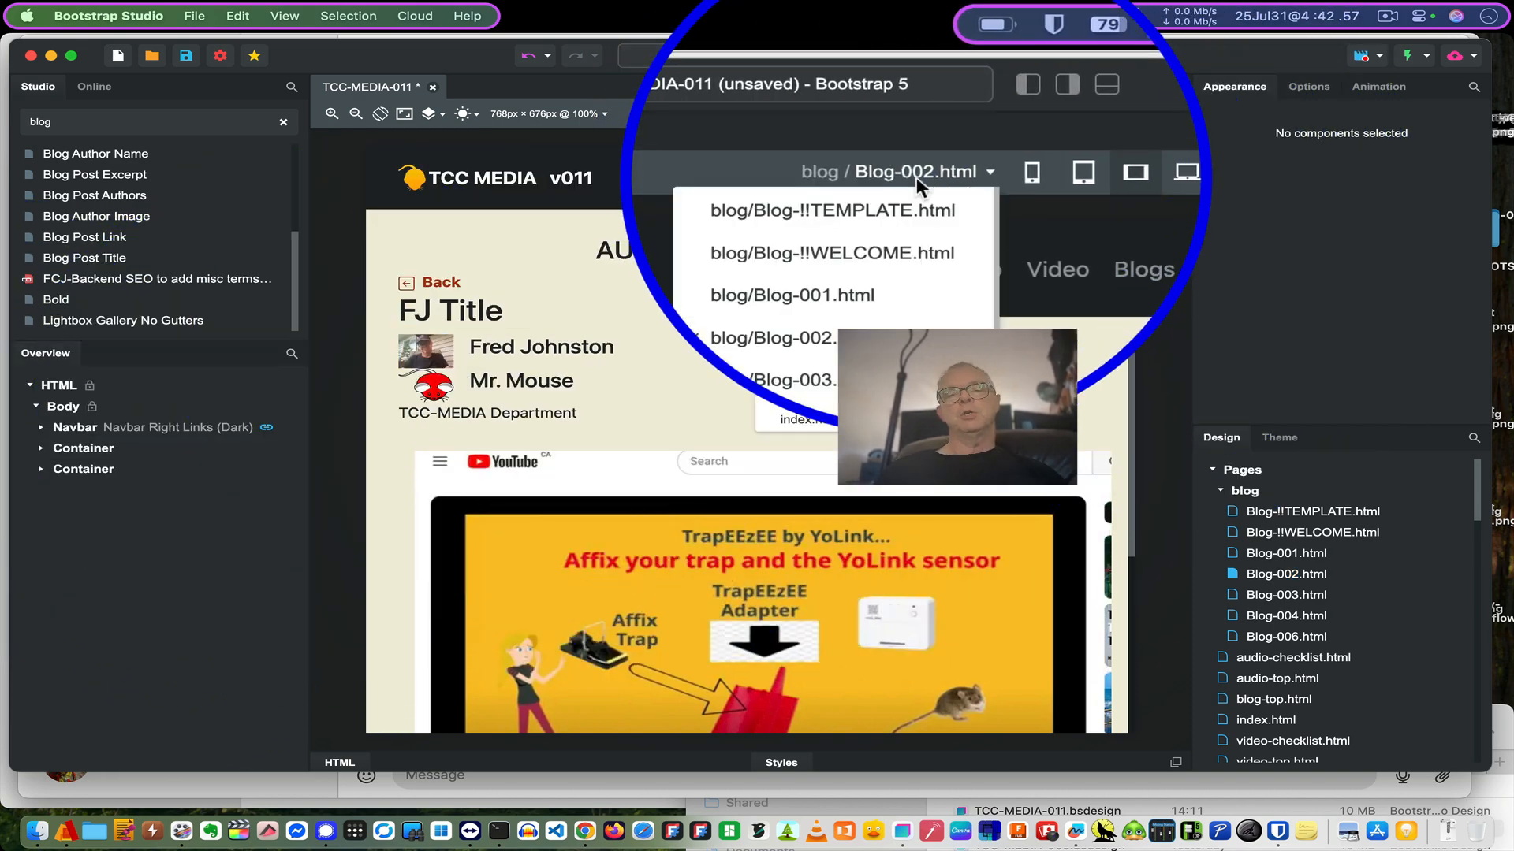
pyautogui.click(857, 422)
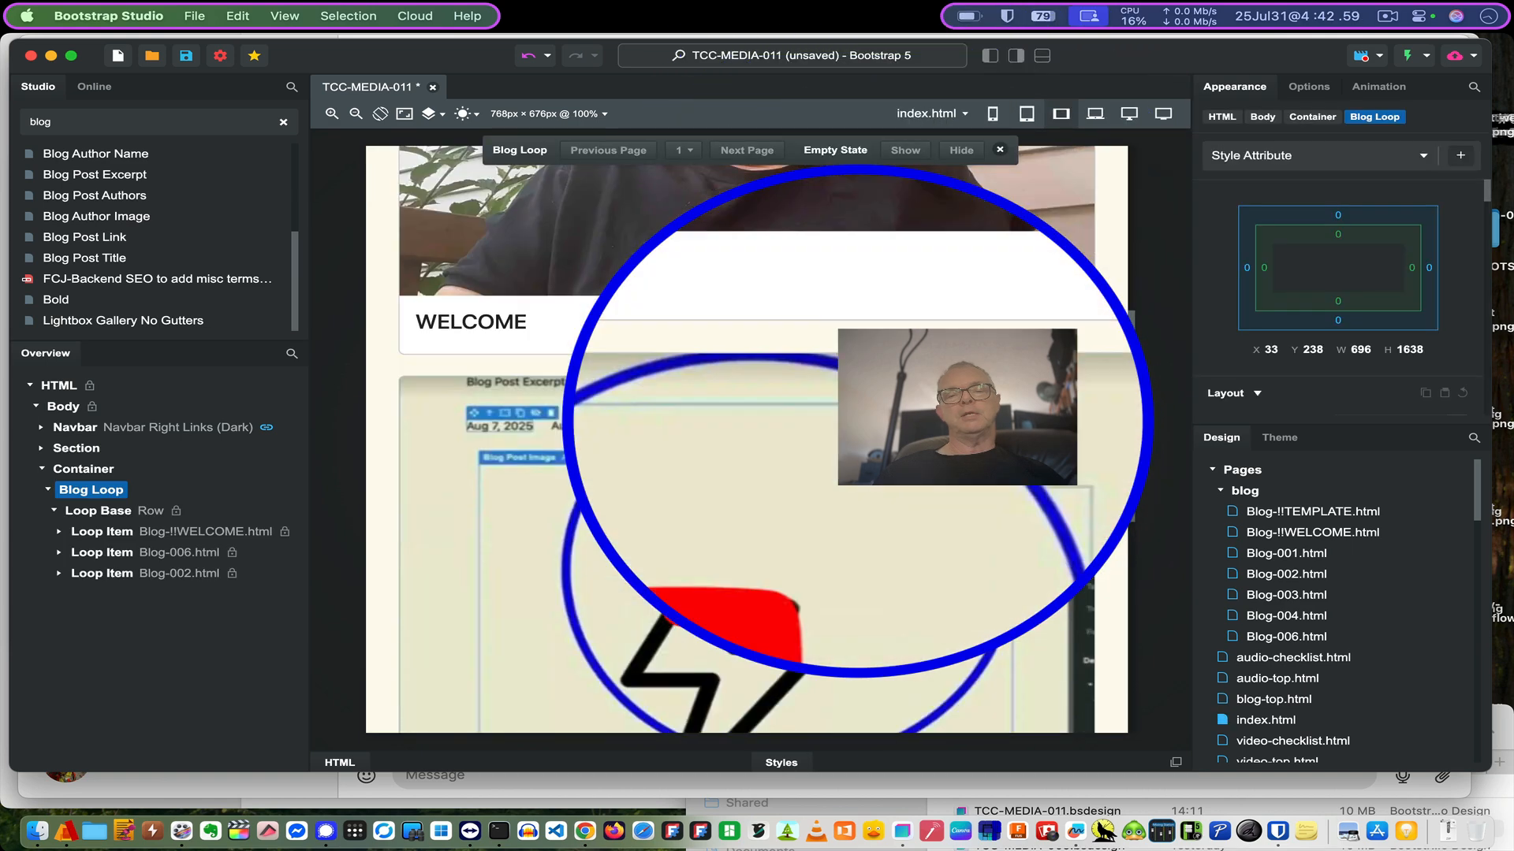
pyautogui.scroll(-5, 828, 429)
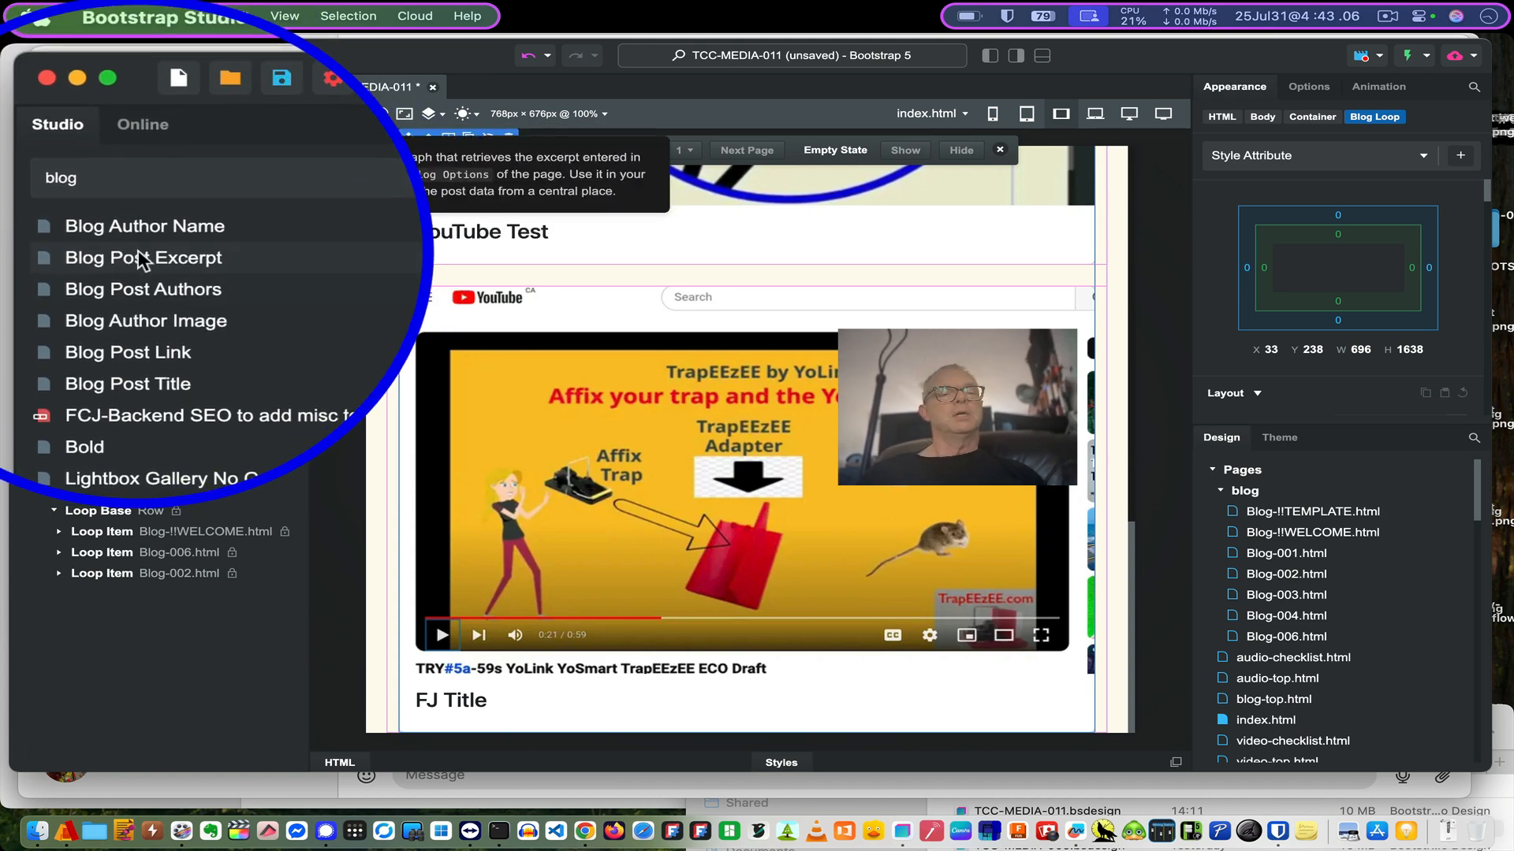
pyautogui.scroll(5, 122, 250)
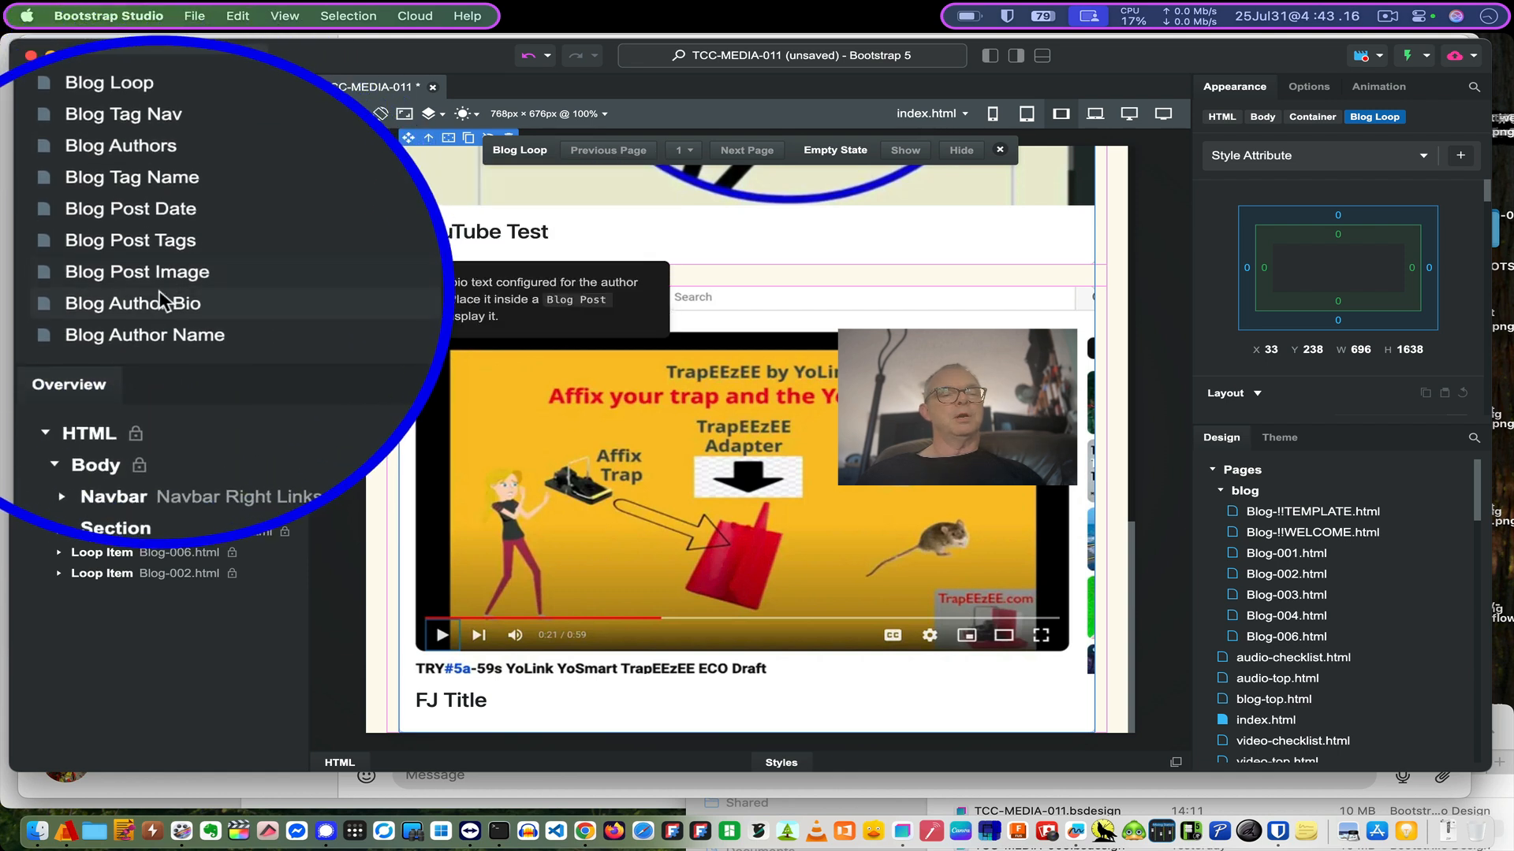
pyautogui.scroll(-3, 134, 283)
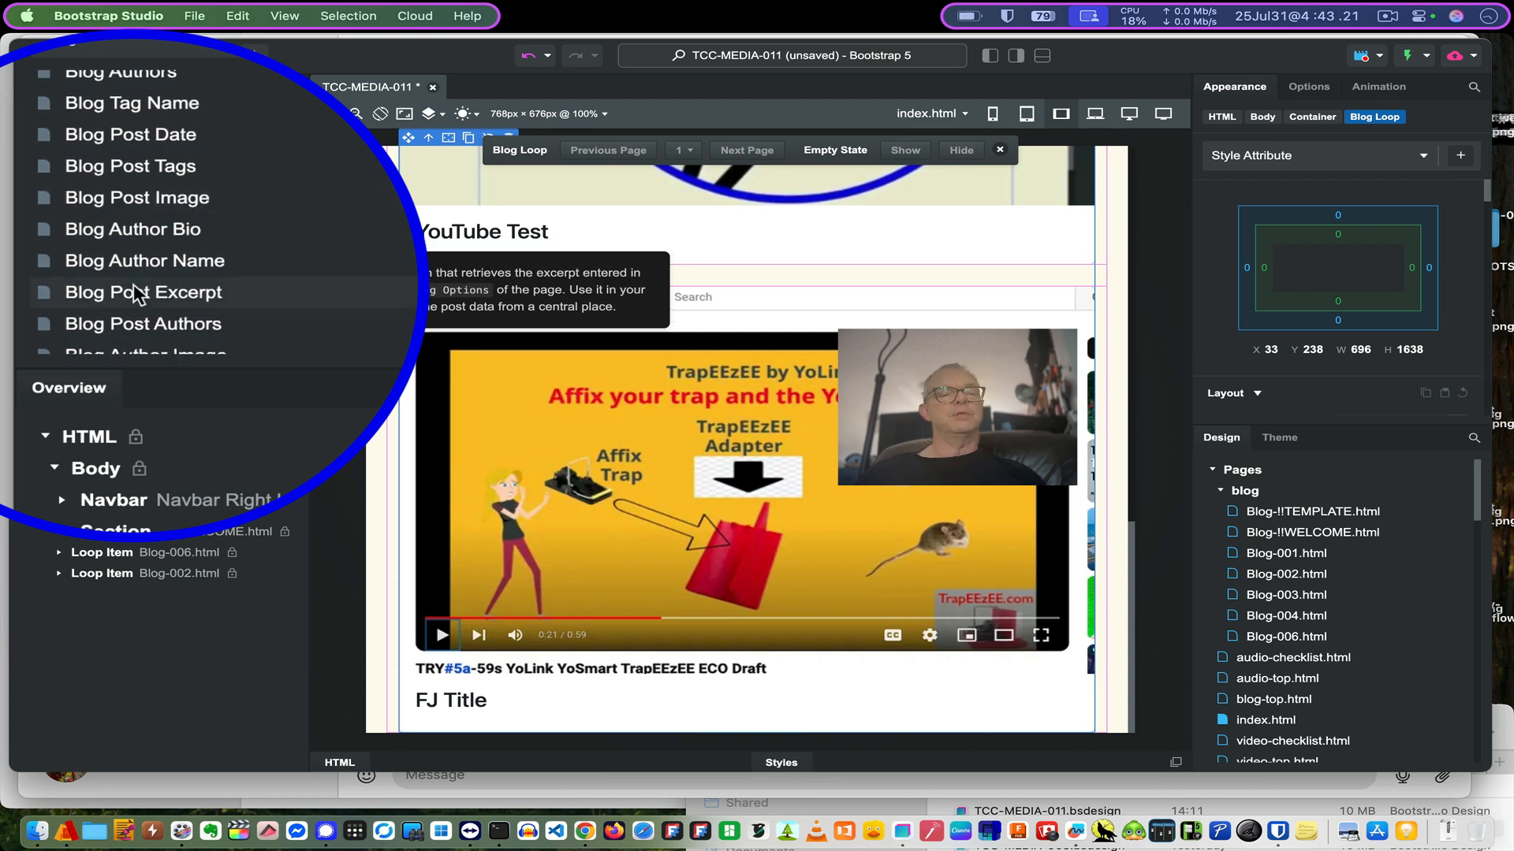
pyautogui.scroll(3, 135, 249)
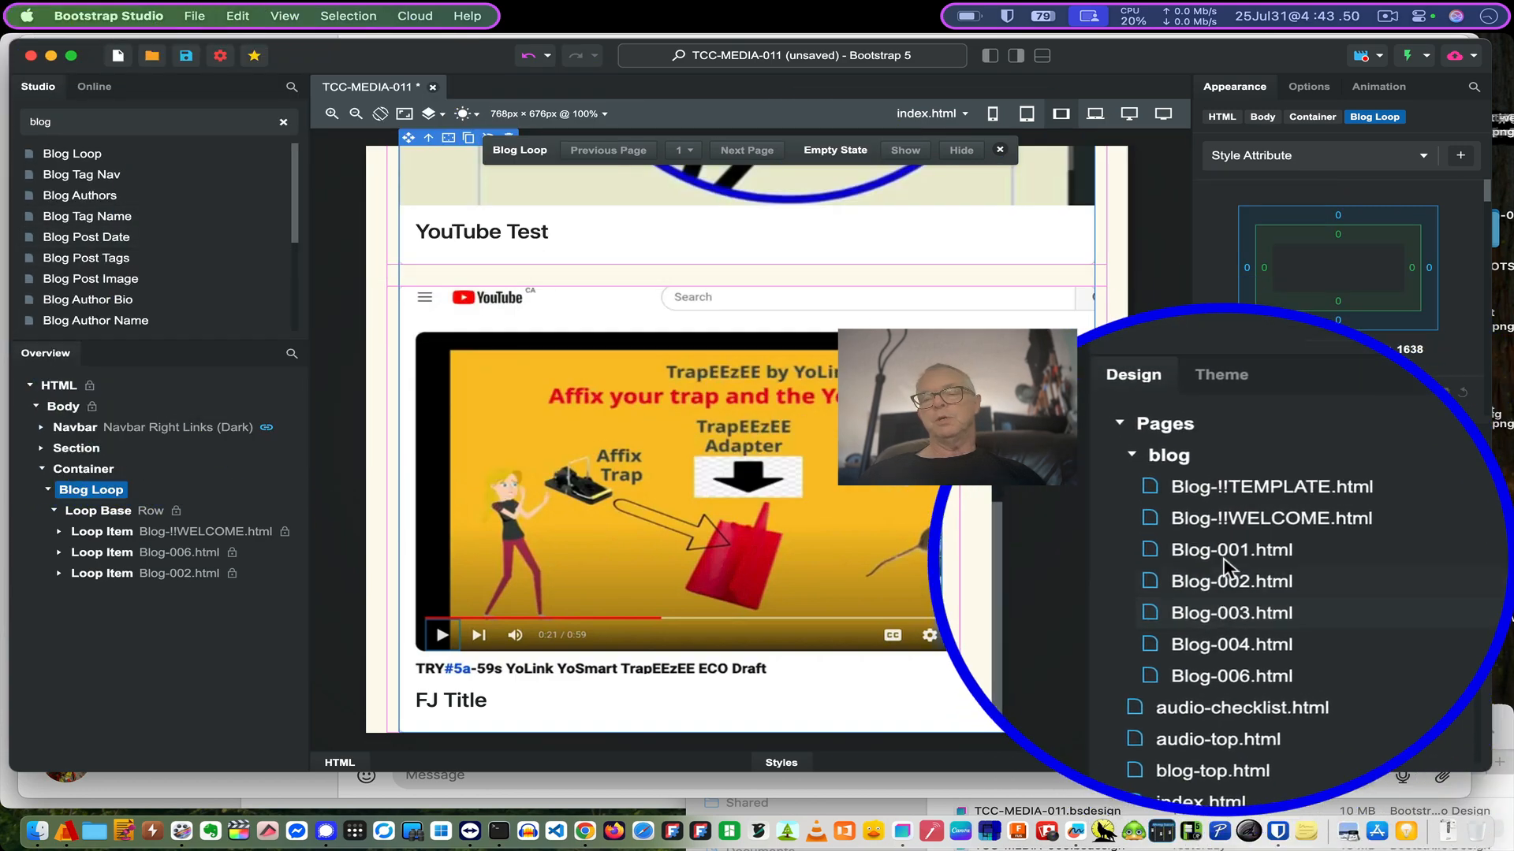
# - Inspect Blog-!!TEMPLATE.html's Blog Post fields and Blog Authors entries in the Overview
pyautogui.click(1299, 510)
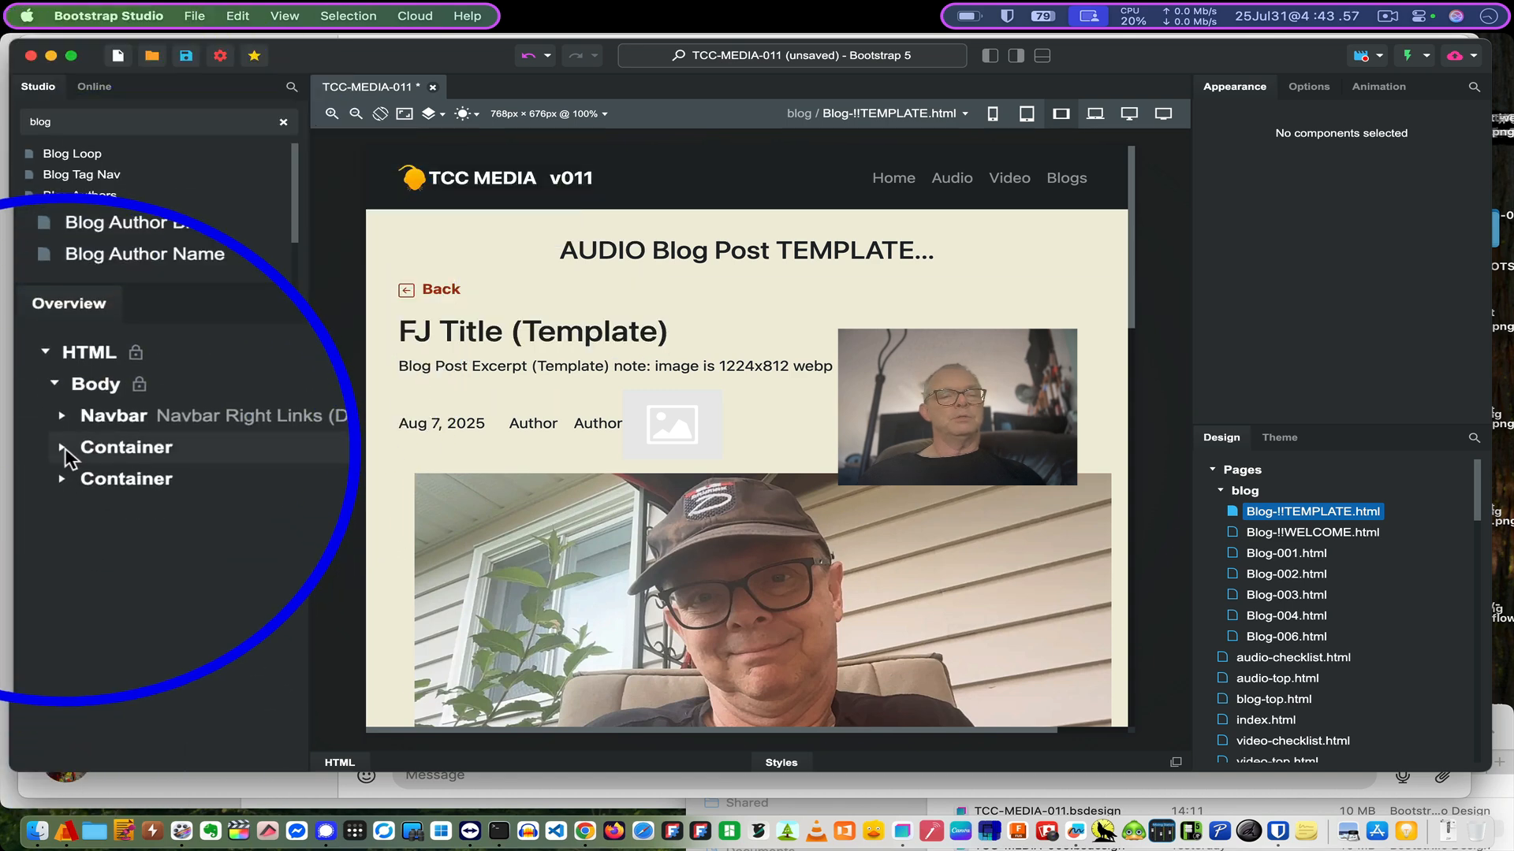
pyautogui.click(62, 447)
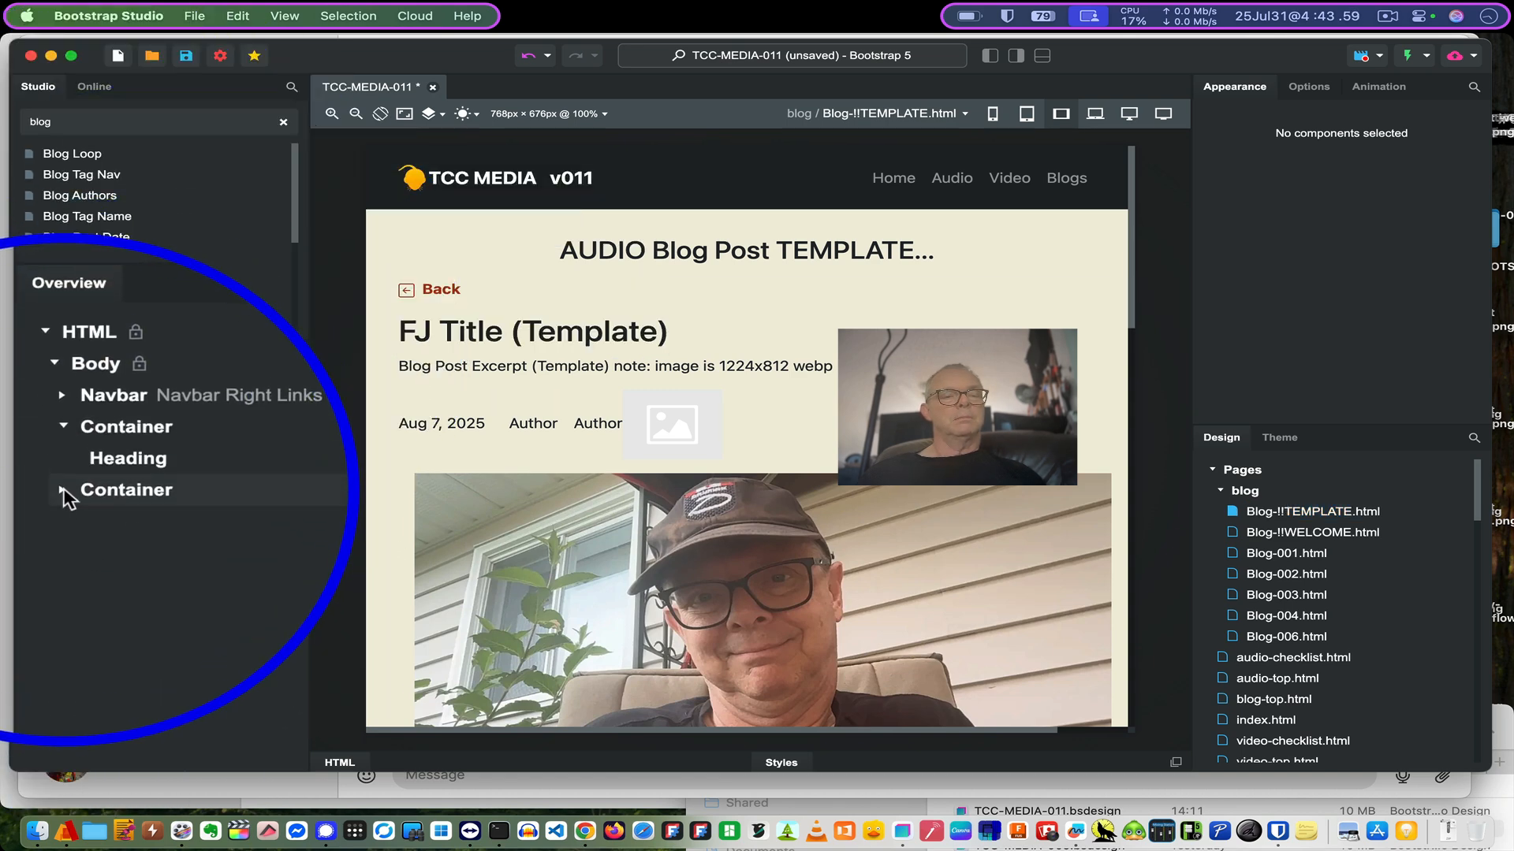
pyautogui.click(63, 490)
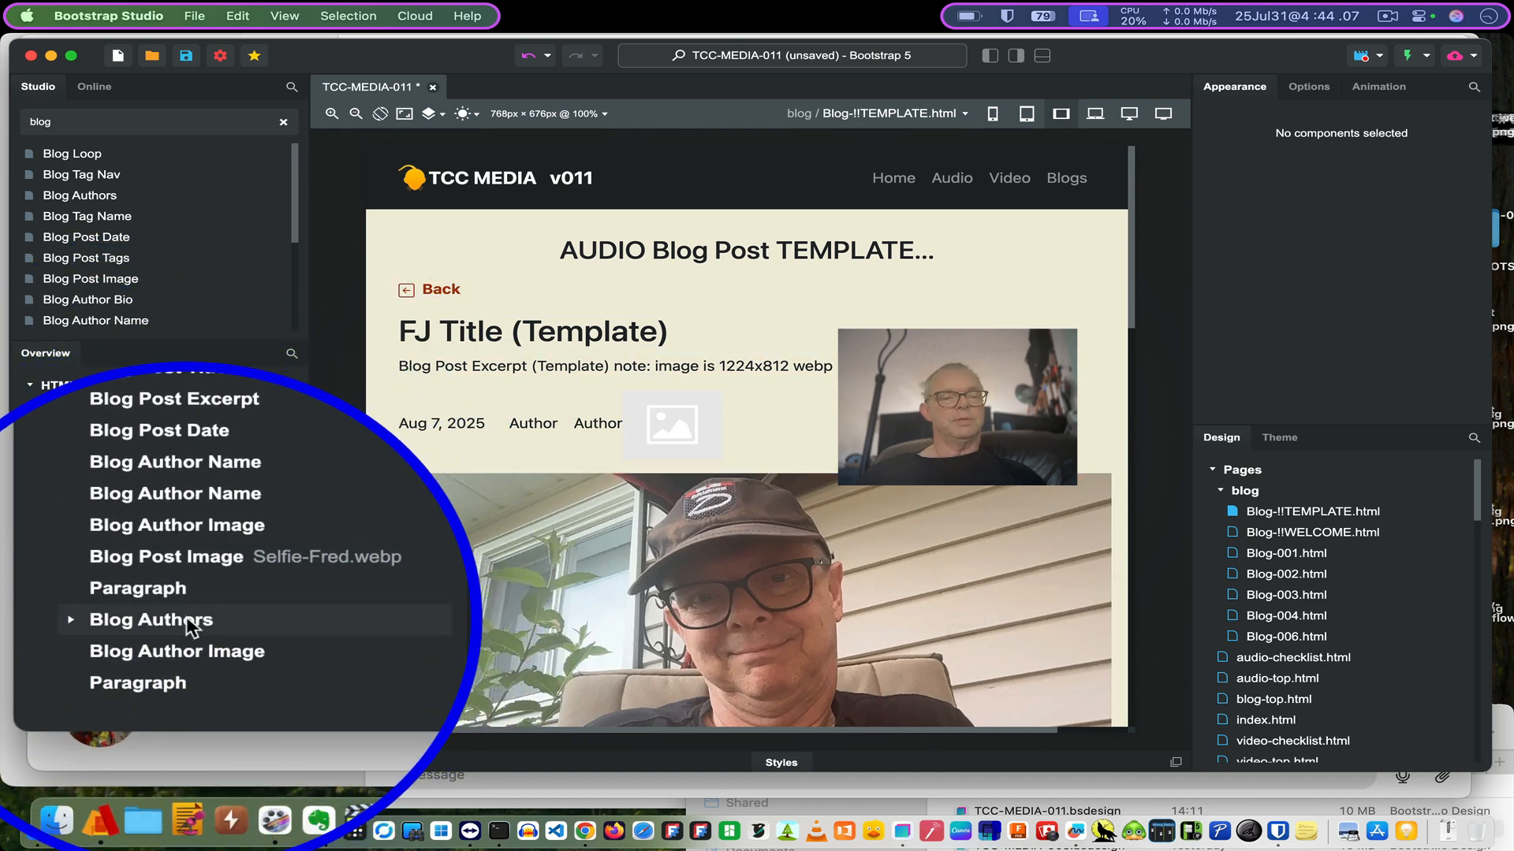
pyautogui.click(64, 613)
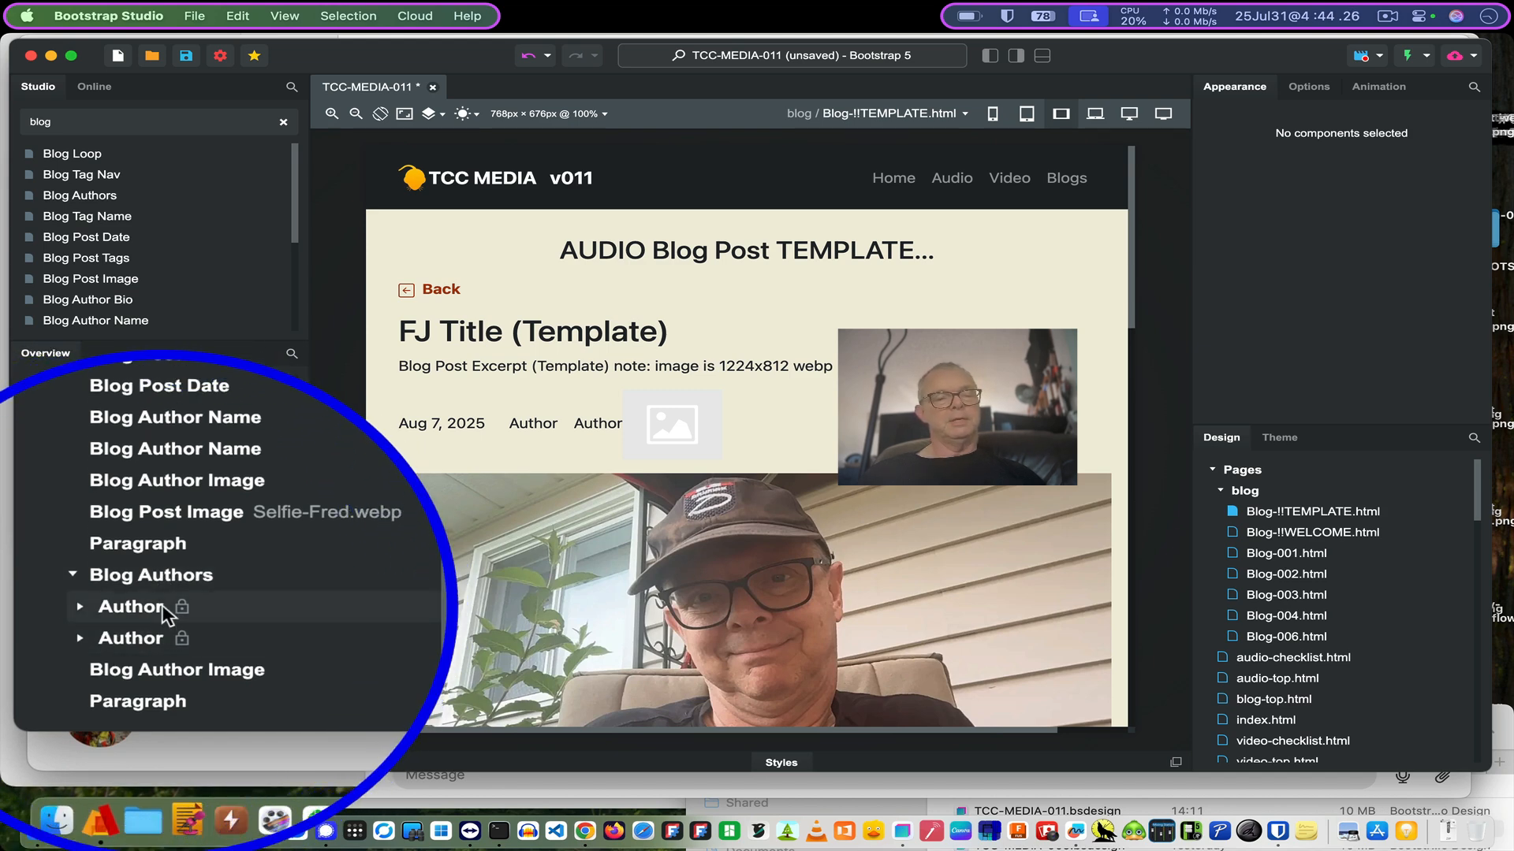
pyautogui.scroll(3, 223, 526)
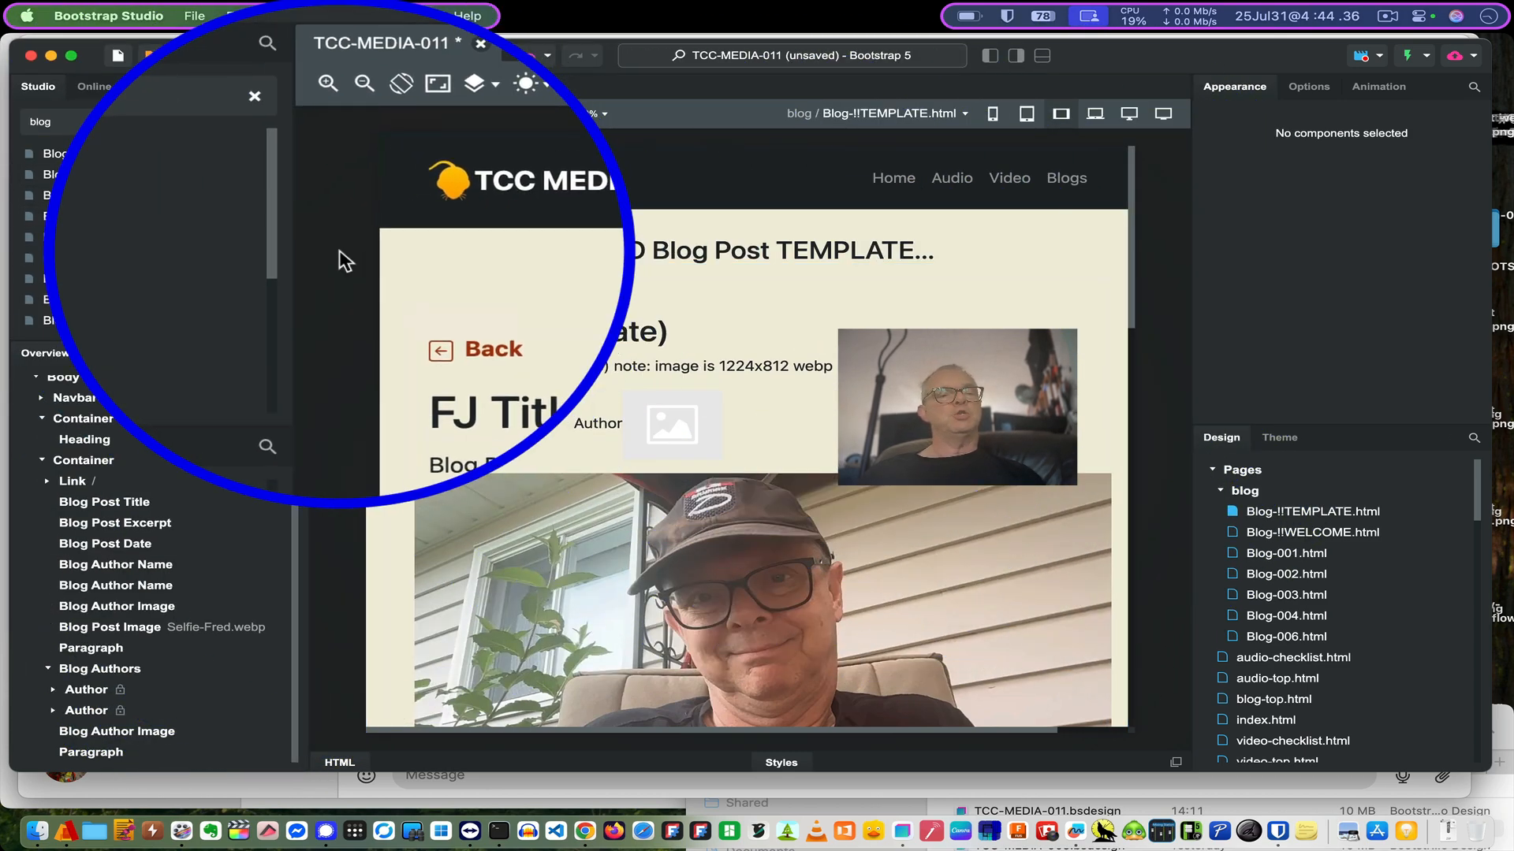
pyautogui.moveTo(117, 240)
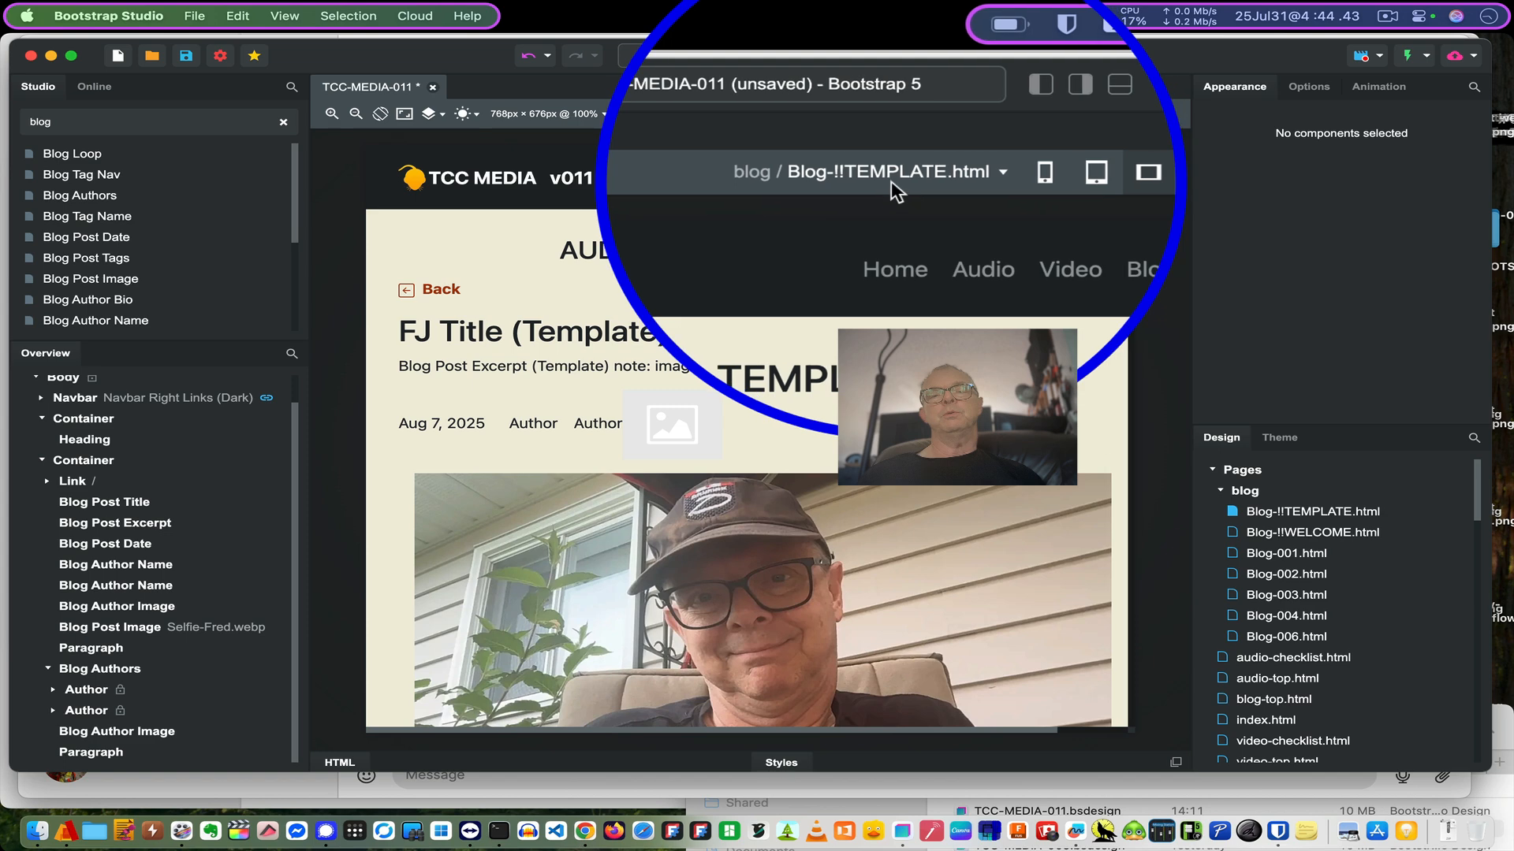
pyautogui.click(895, 113)
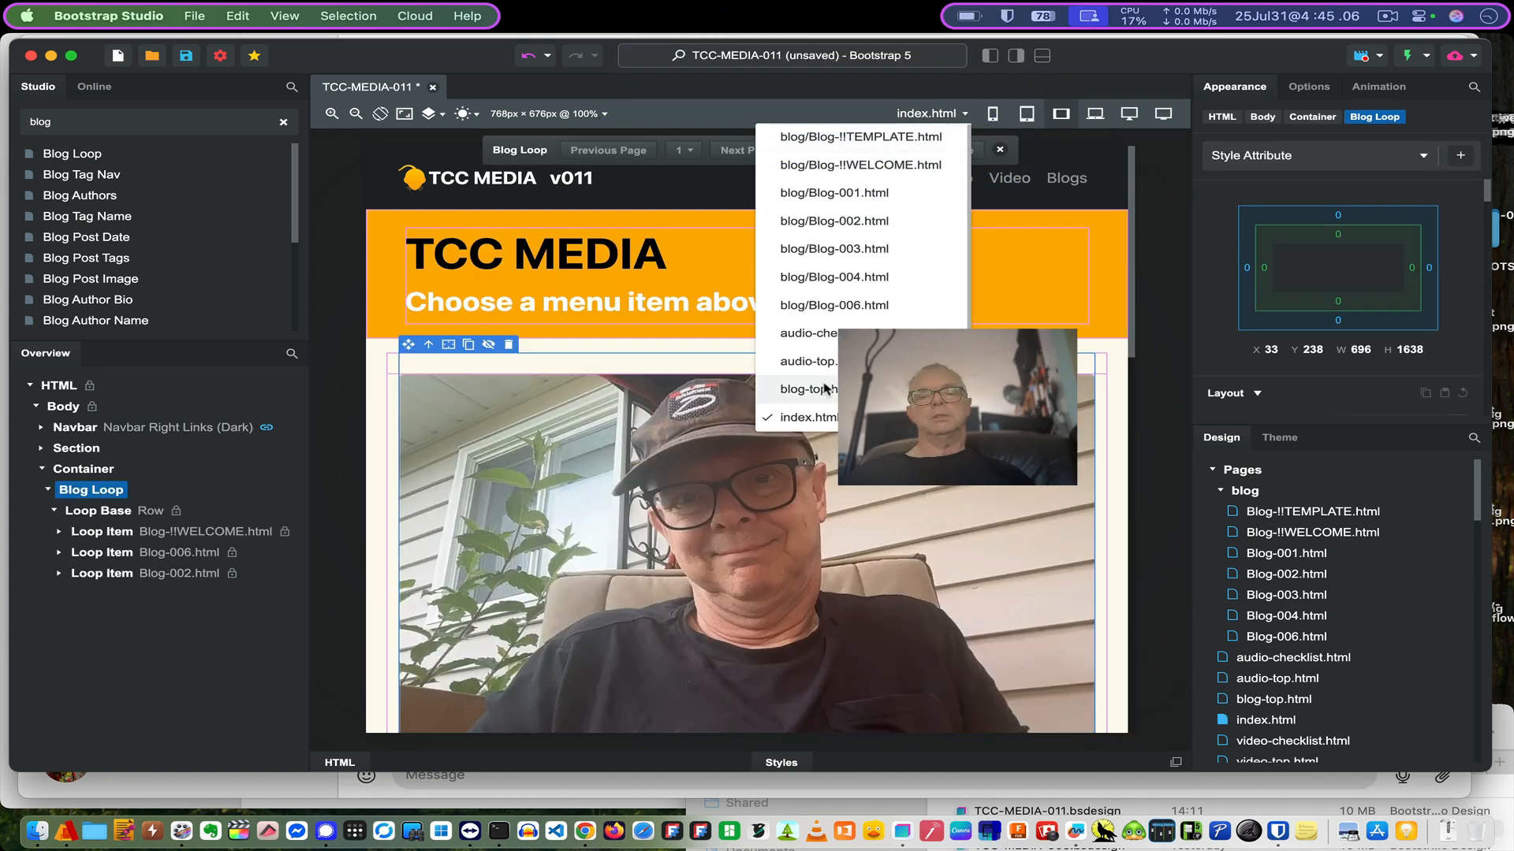
# - Open blog-top.html and expand Blog Loop and Loop Base to show its six loop items
pyautogui.click(820, 391)
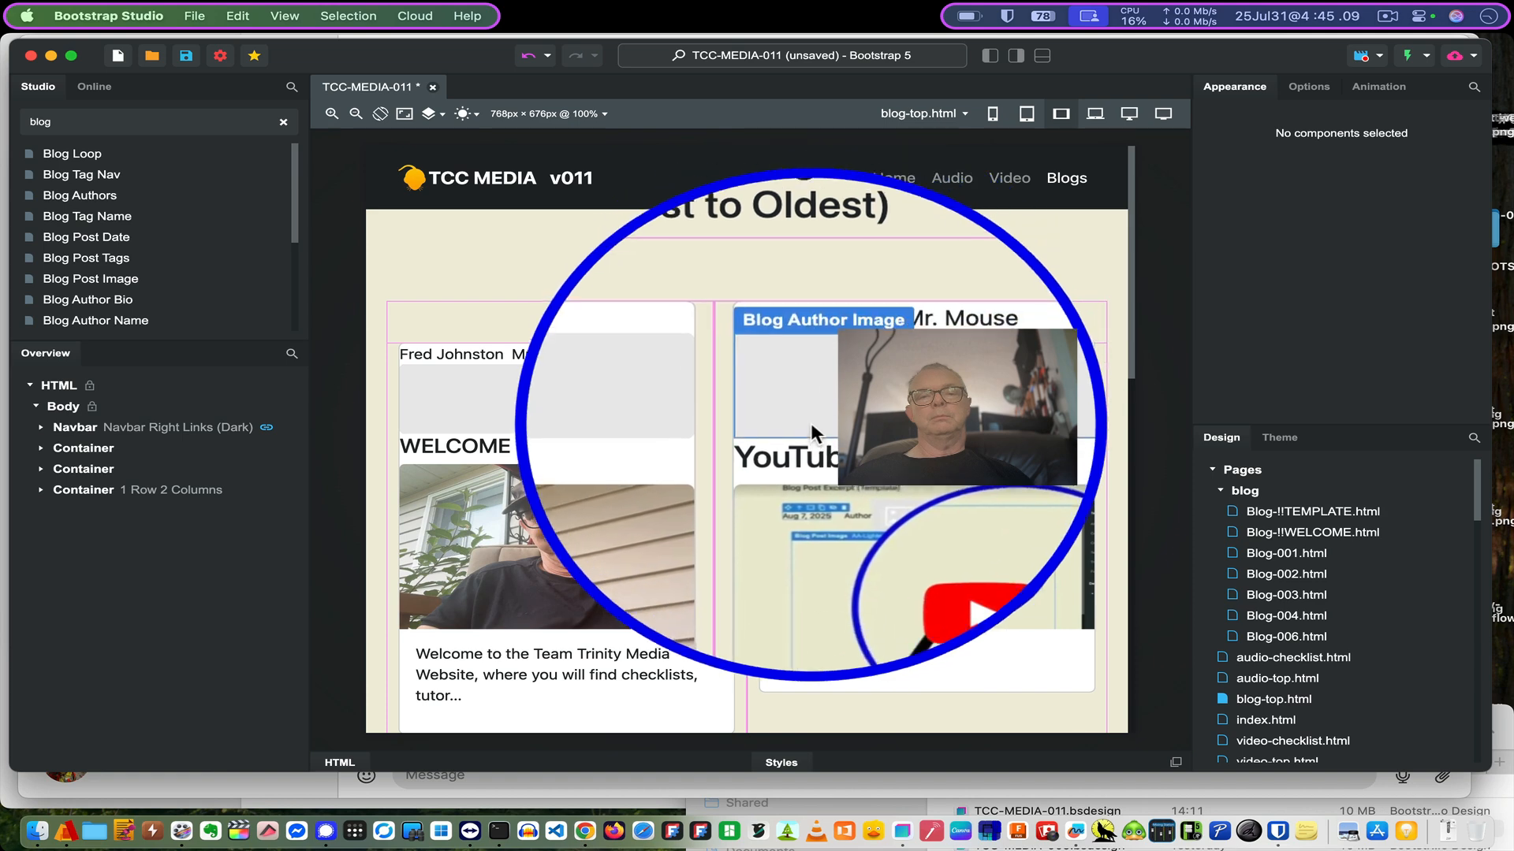
pyautogui.scroll(-3, 810, 426)
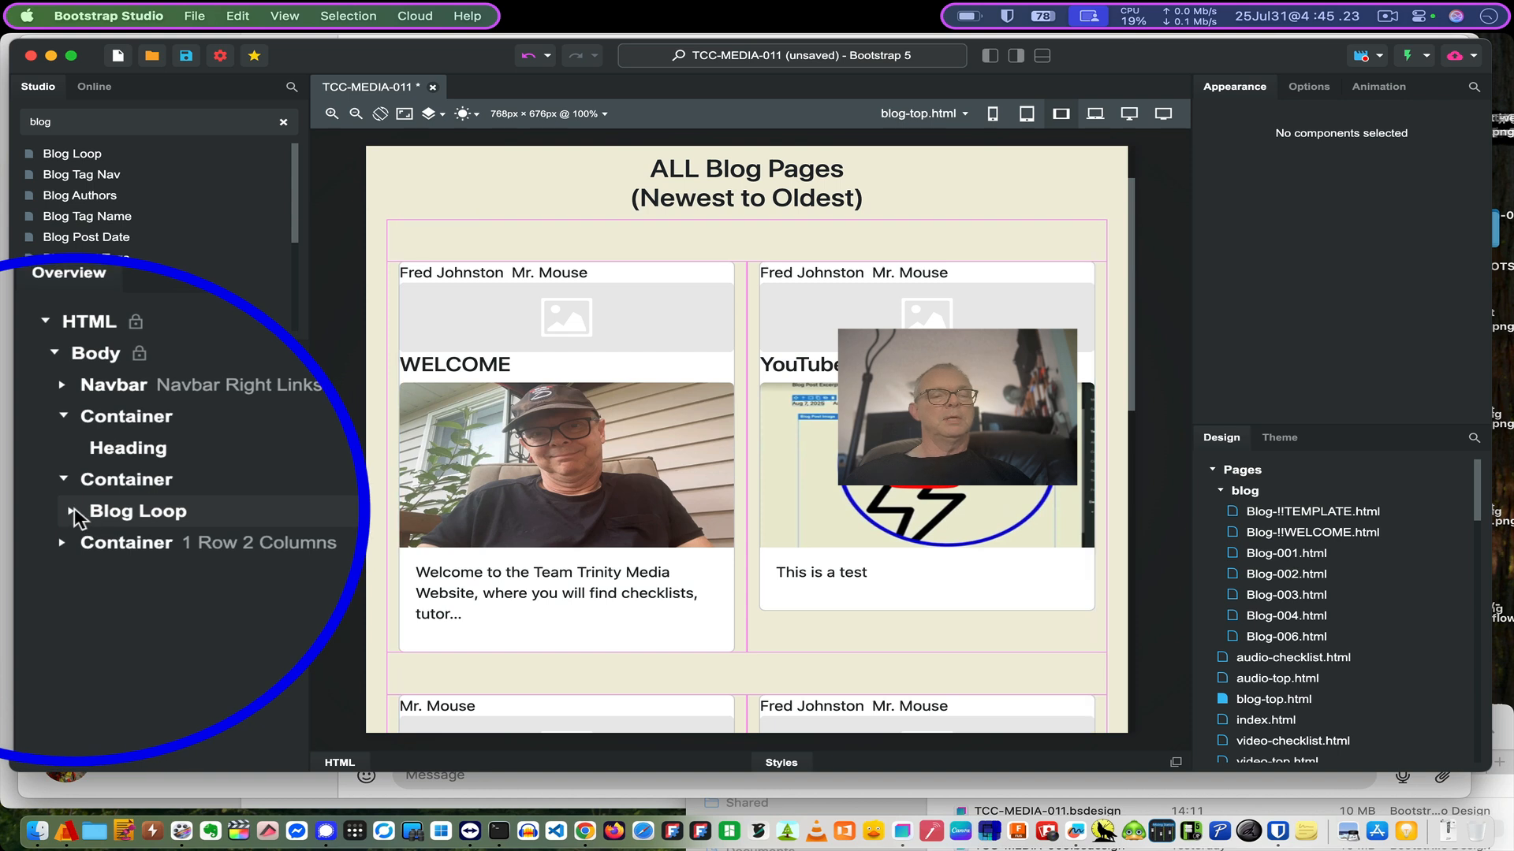
pyautogui.click(73, 511)
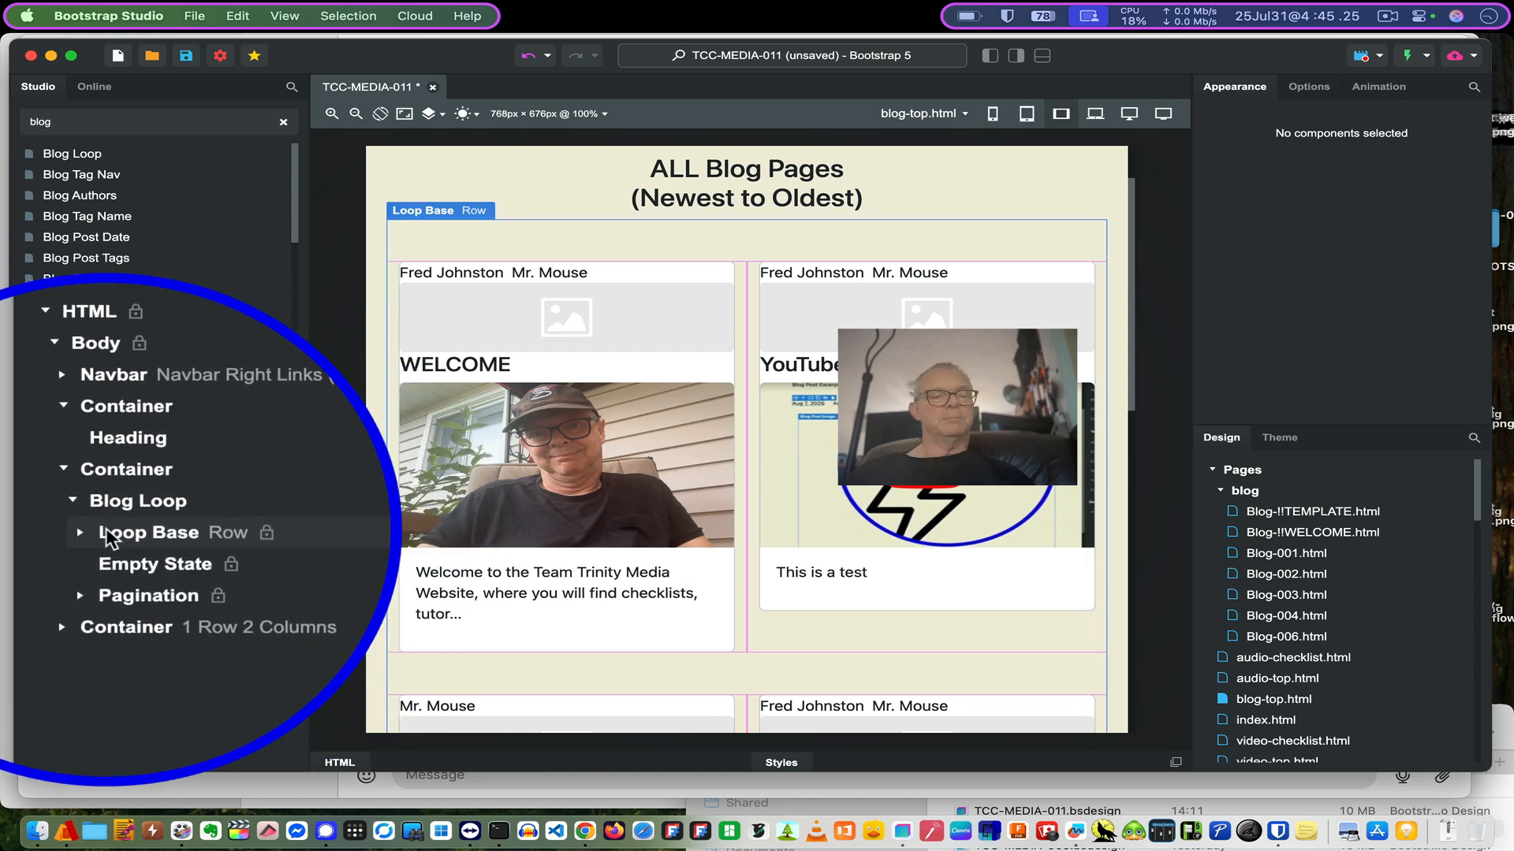
pyautogui.click(212, 536)
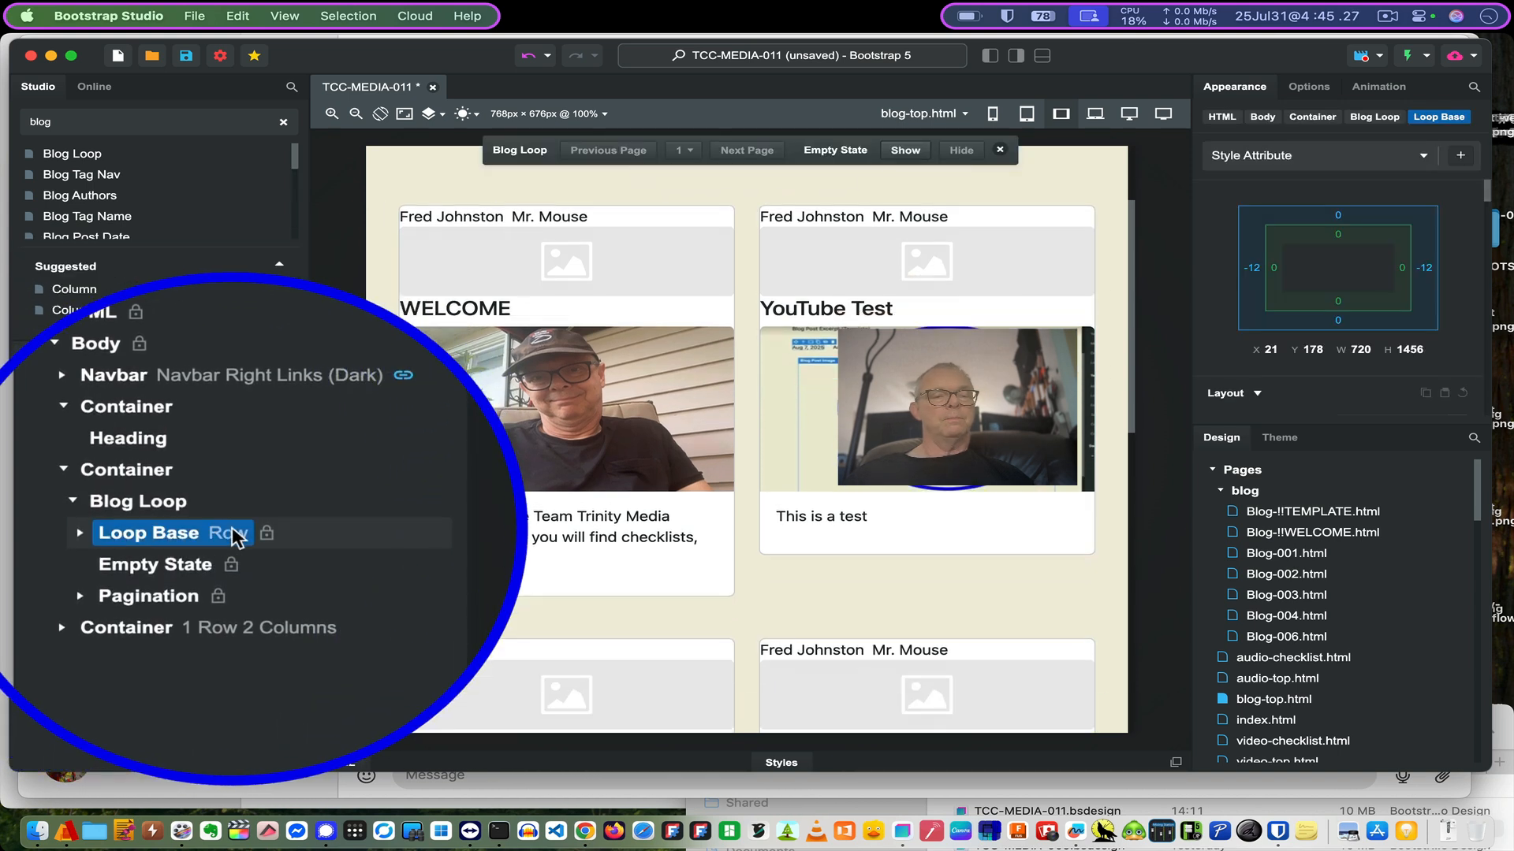
pyautogui.click(81, 532)
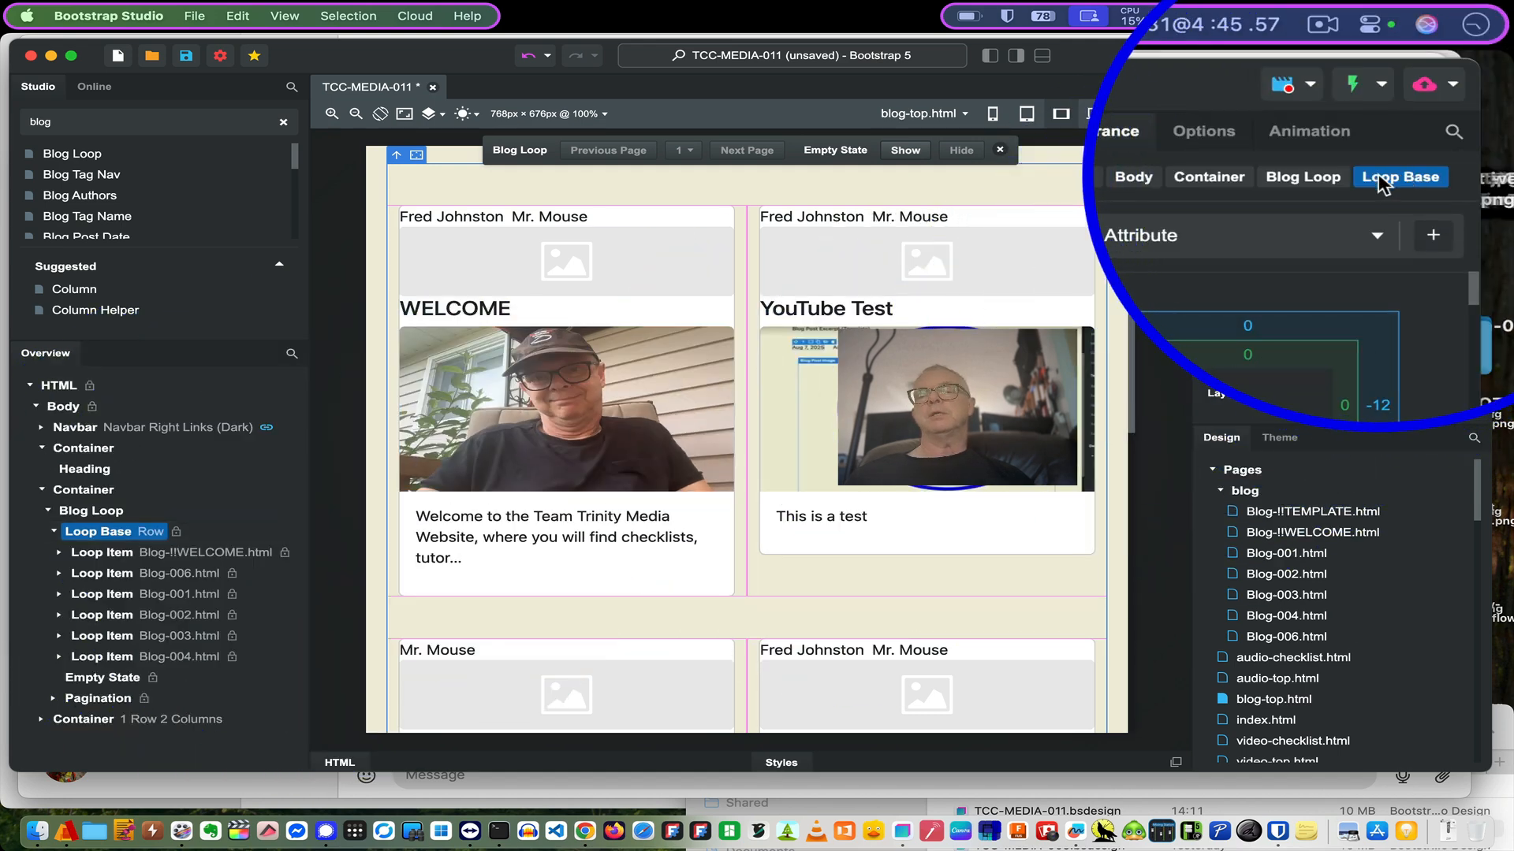
# - Set the Loop Base layout to 4 items per row
pyautogui.click(1204, 131)
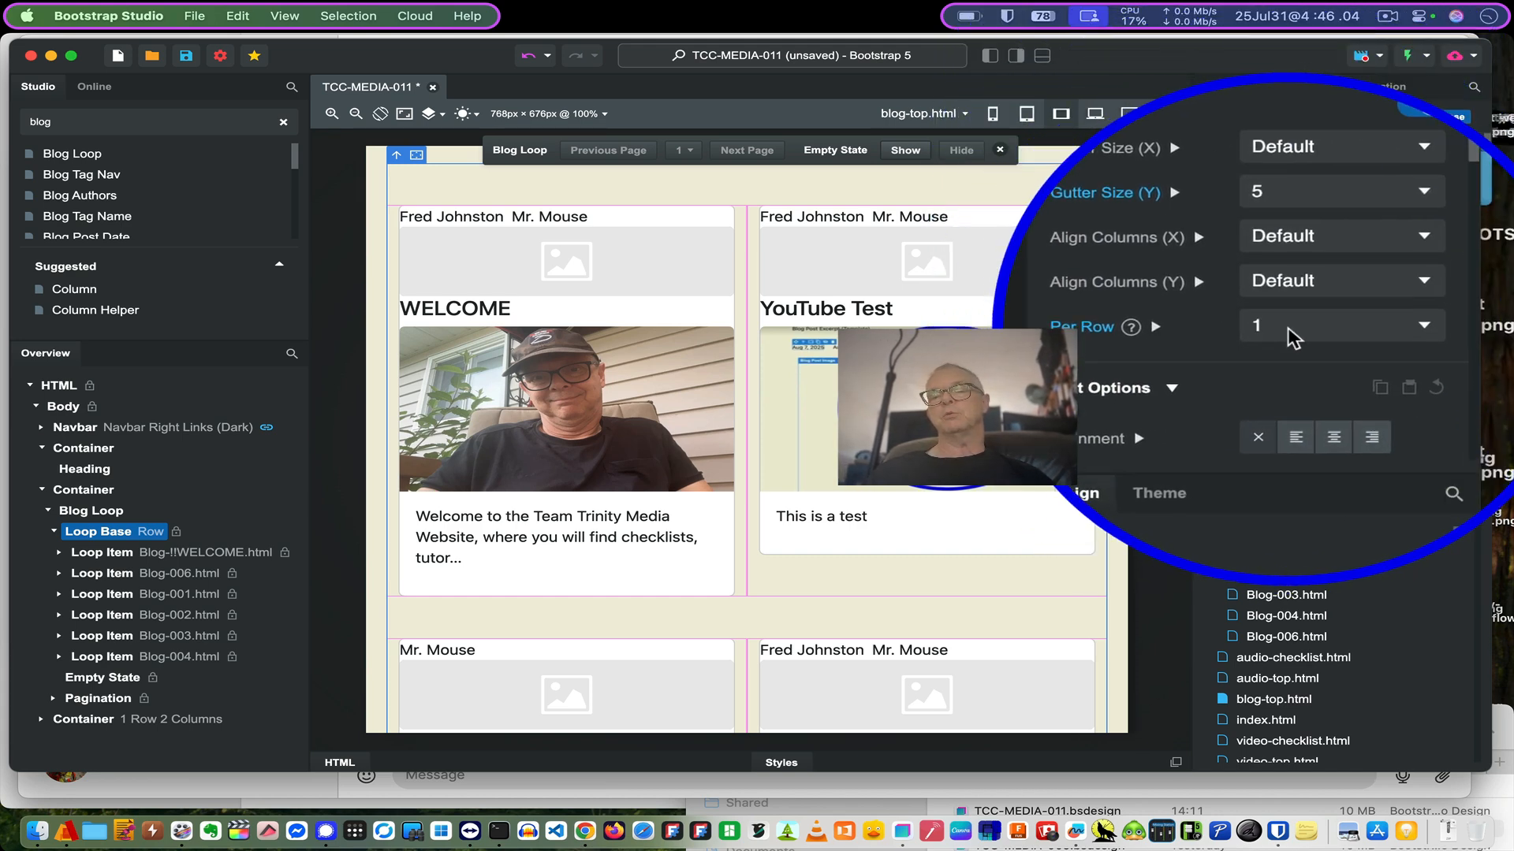
pyautogui.click(1293, 337)
pyautogui.click(1299, 387)
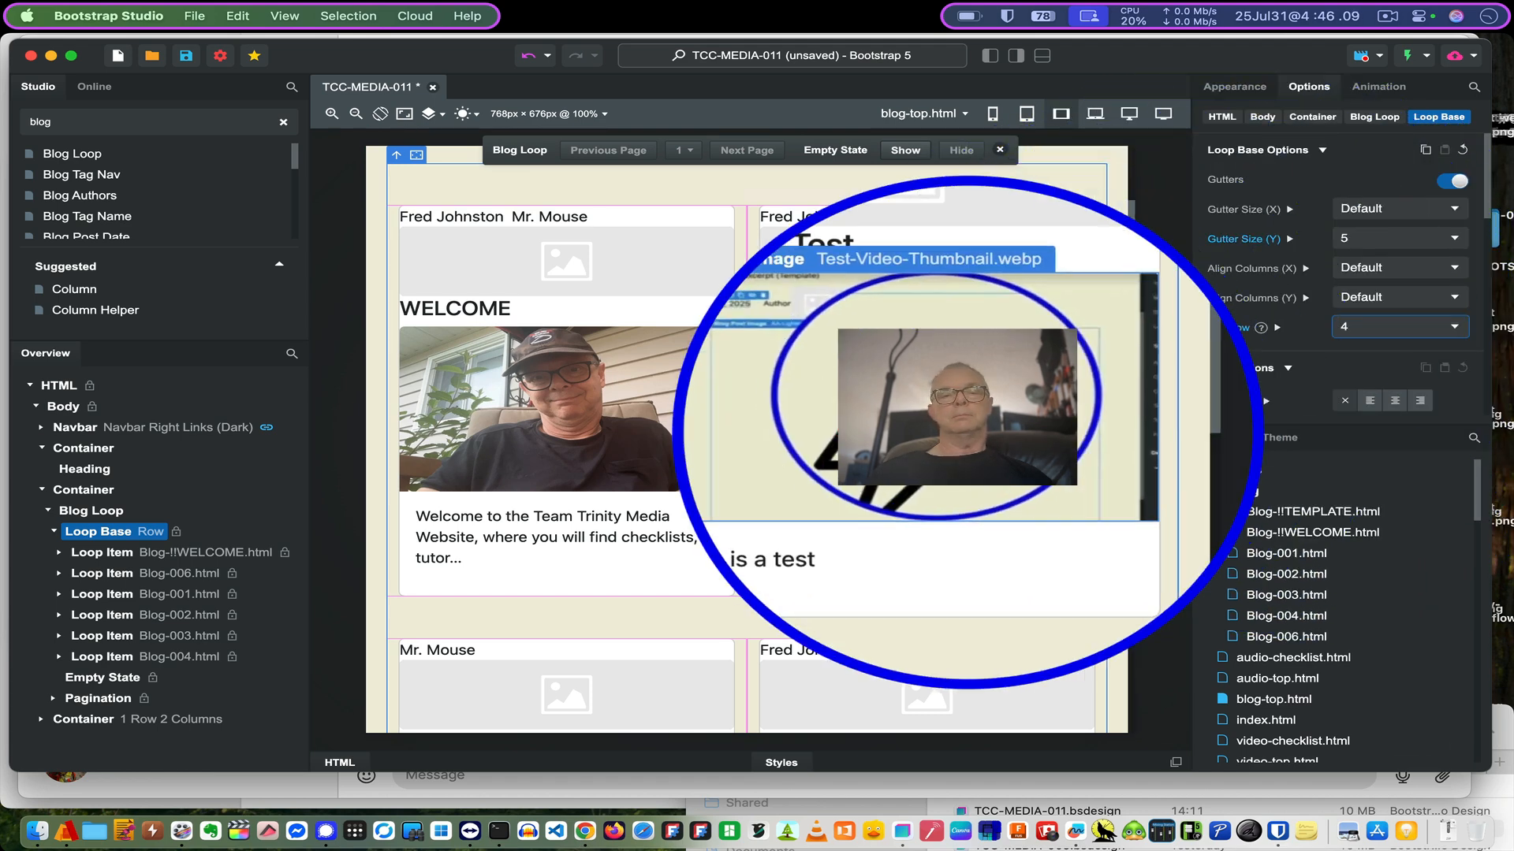
pyautogui.scroll(-2, 934, 498)
pyautogui.scroll(-4, 933, 491)
pyautogui.scroll(6, 934, 490)
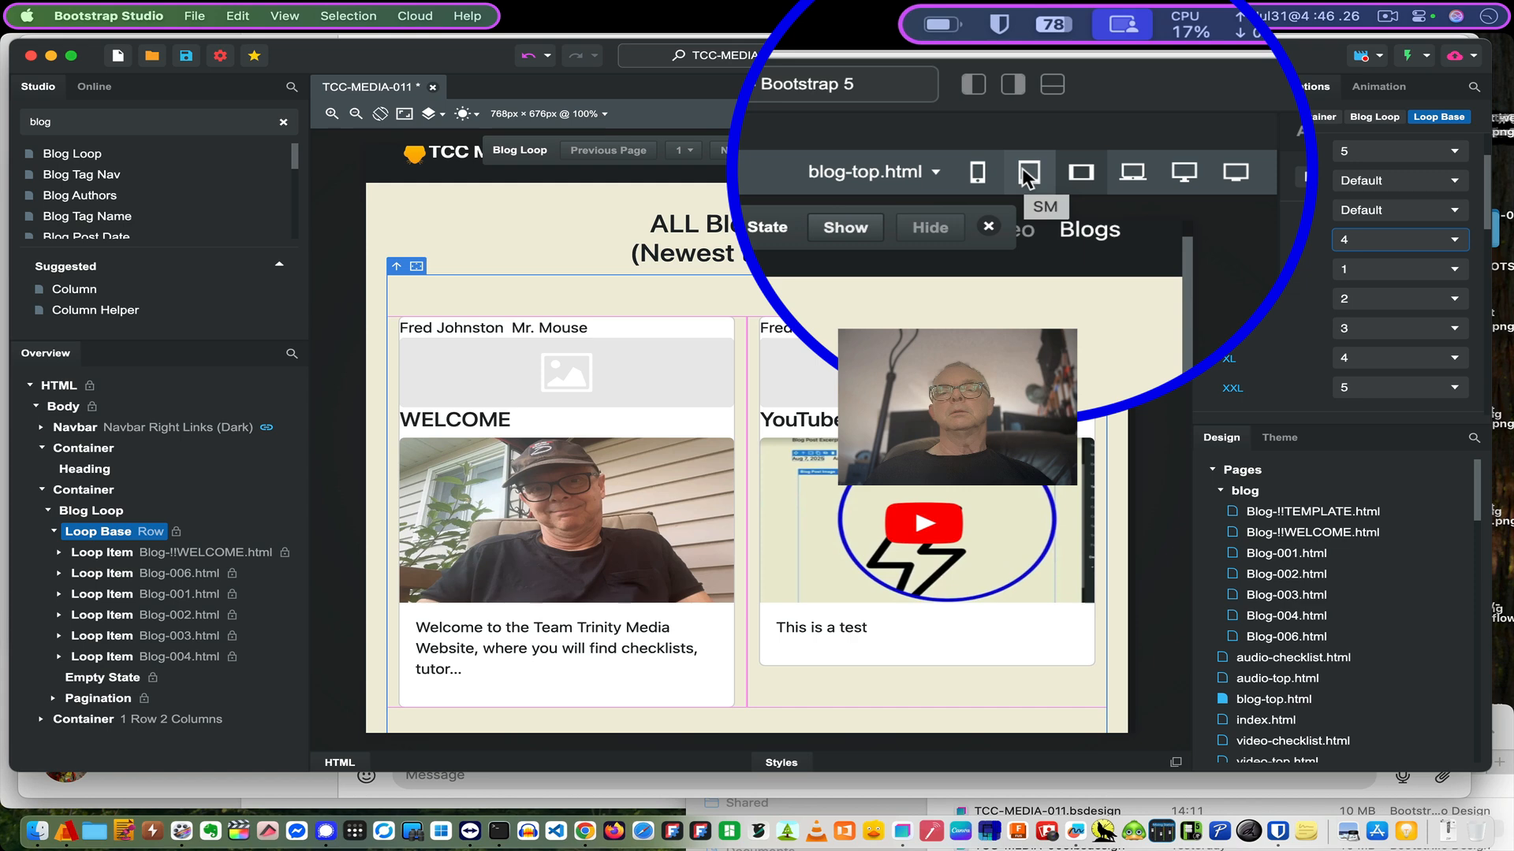
# - Preview at small-screen width and set Loop Base Per Row SM to 3
pyautogui.click(1026, 113)
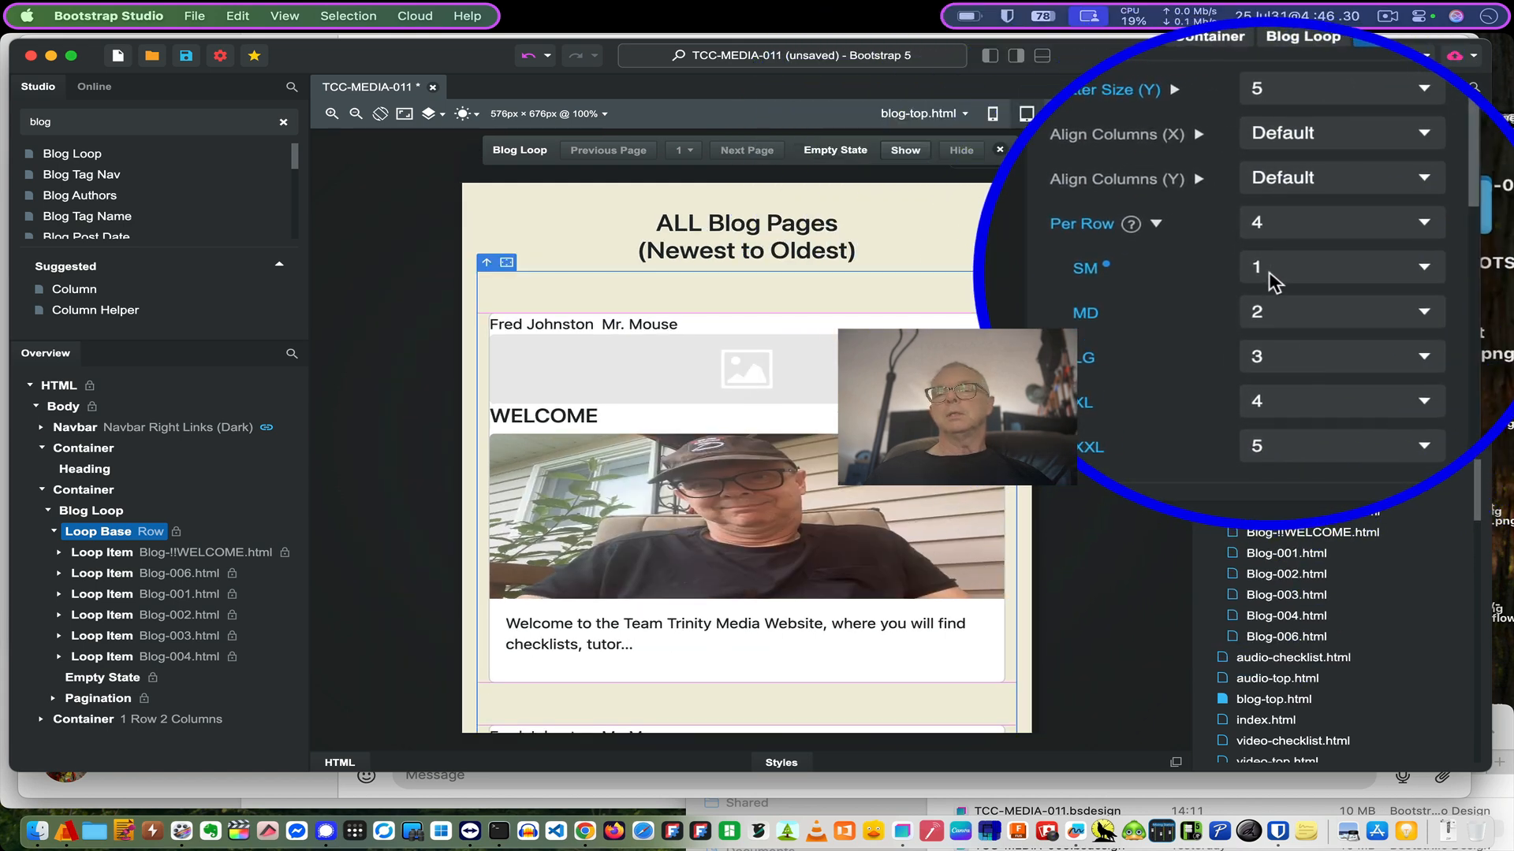
pyautogui.click(1271, 273)
pyautogui.click(1279, 320)
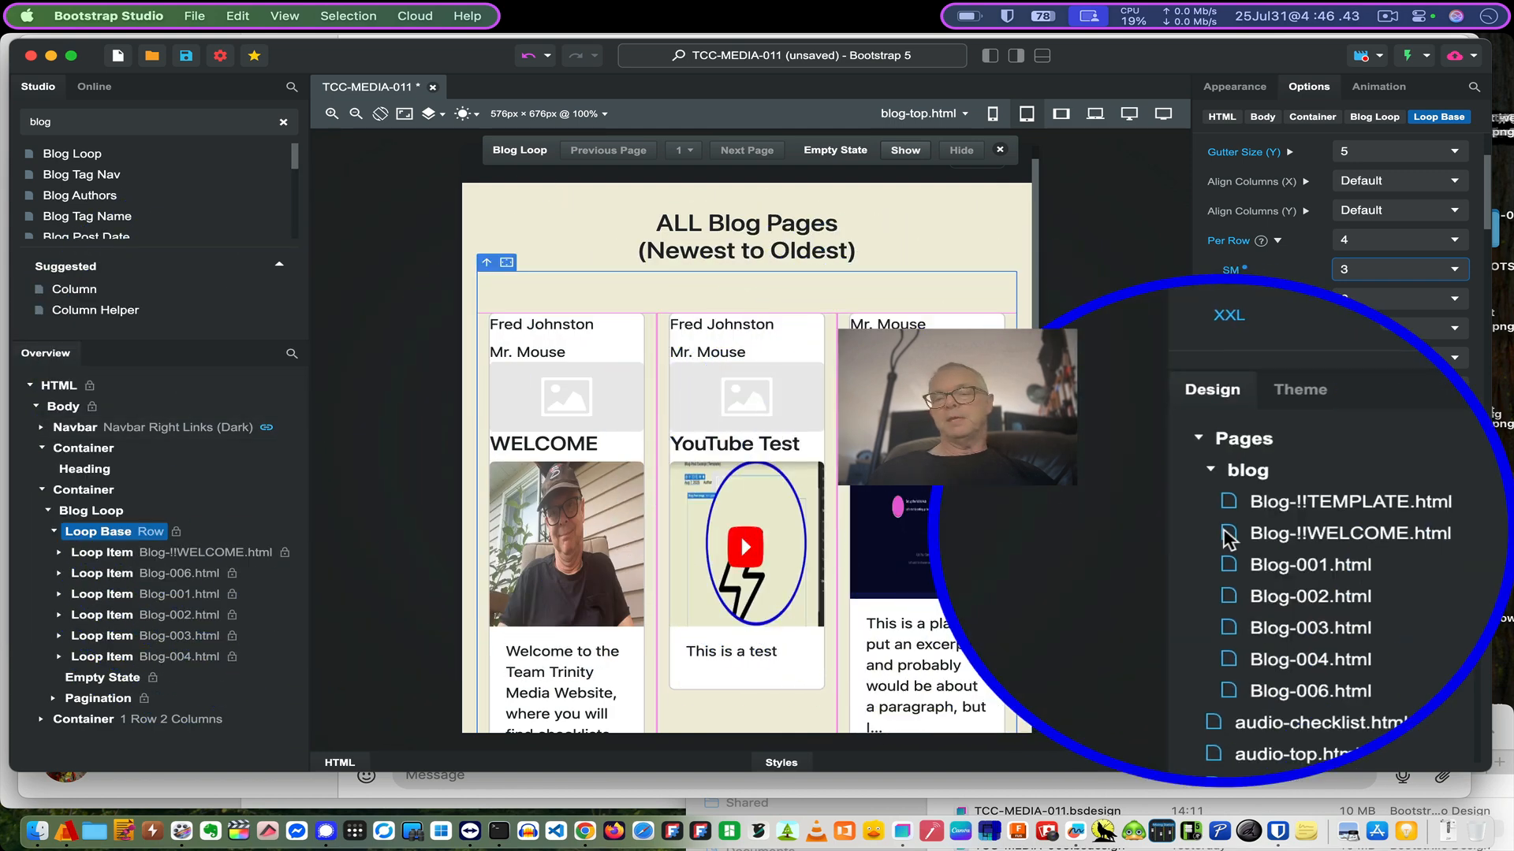
pyautogui.rightClick(1224, 580)
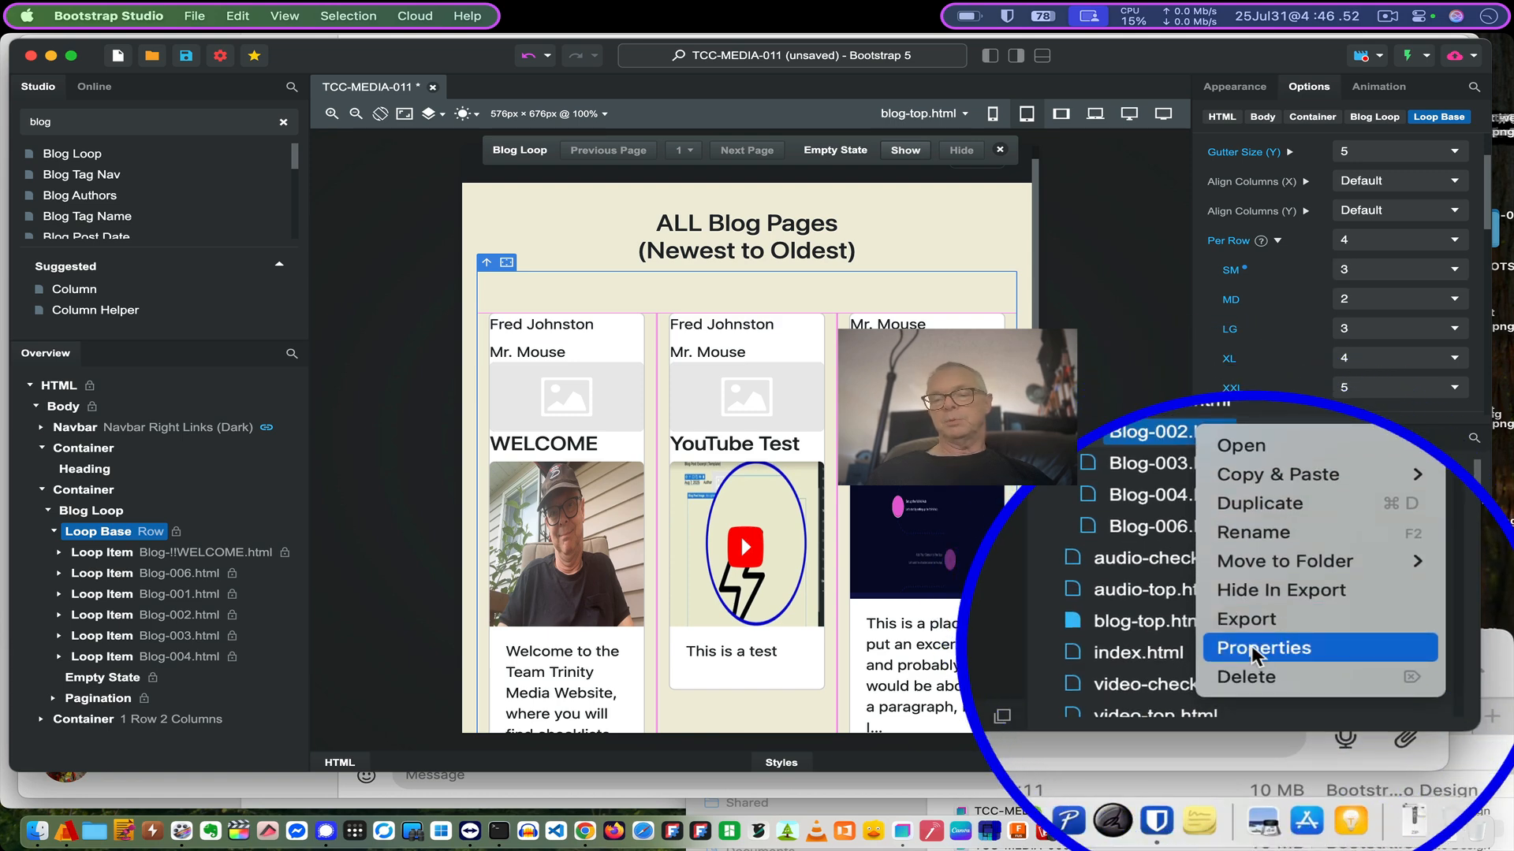
# - Open Blog-002.html's Blog Options in Properties and check its Tags list
pyautogui.click(1255, 652)
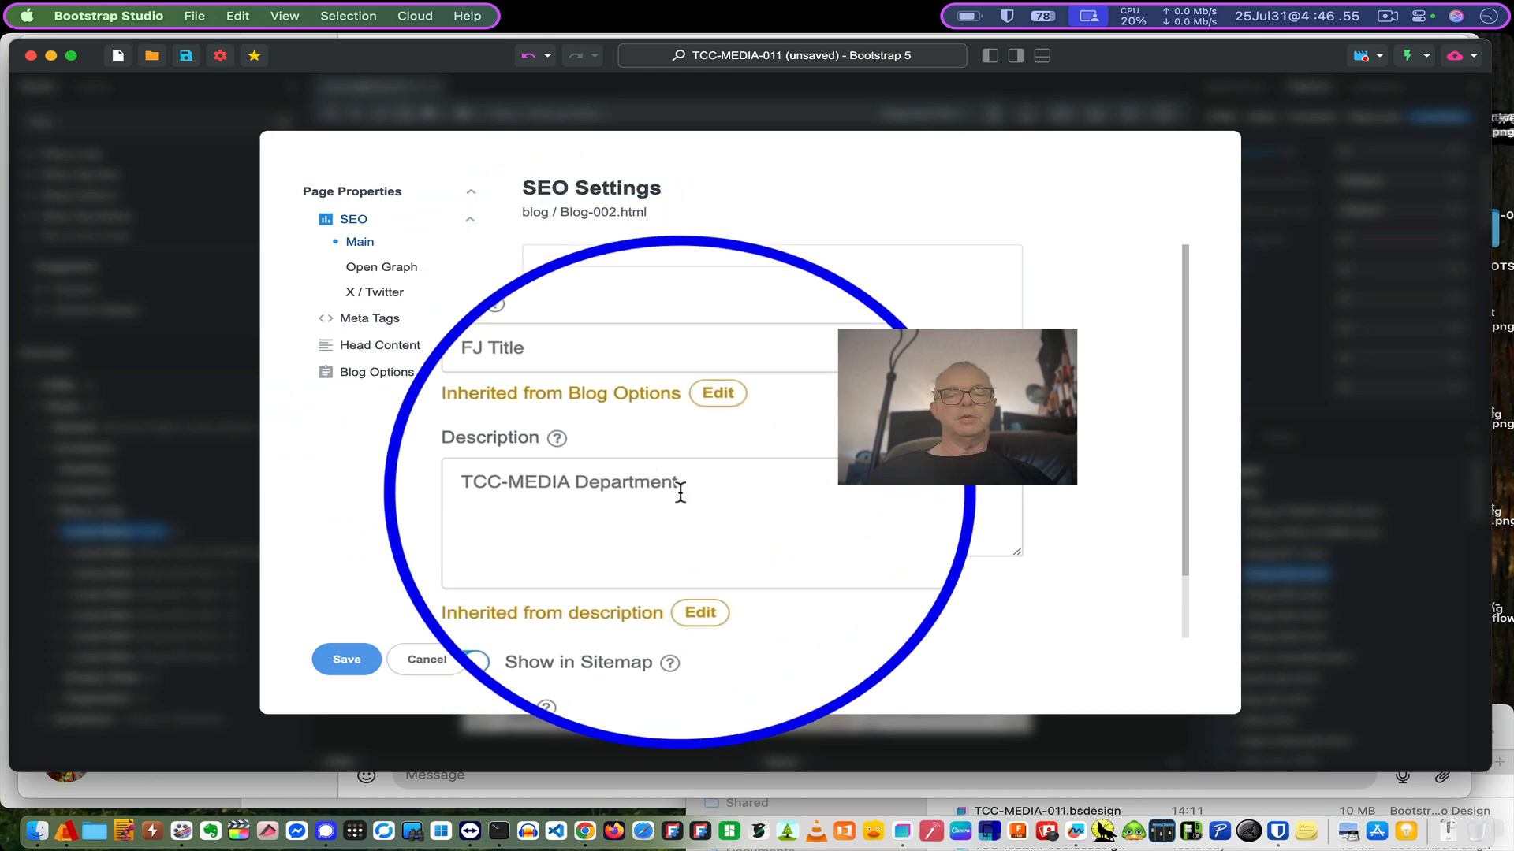
pyautogui.scroll(-3, 680, 492)
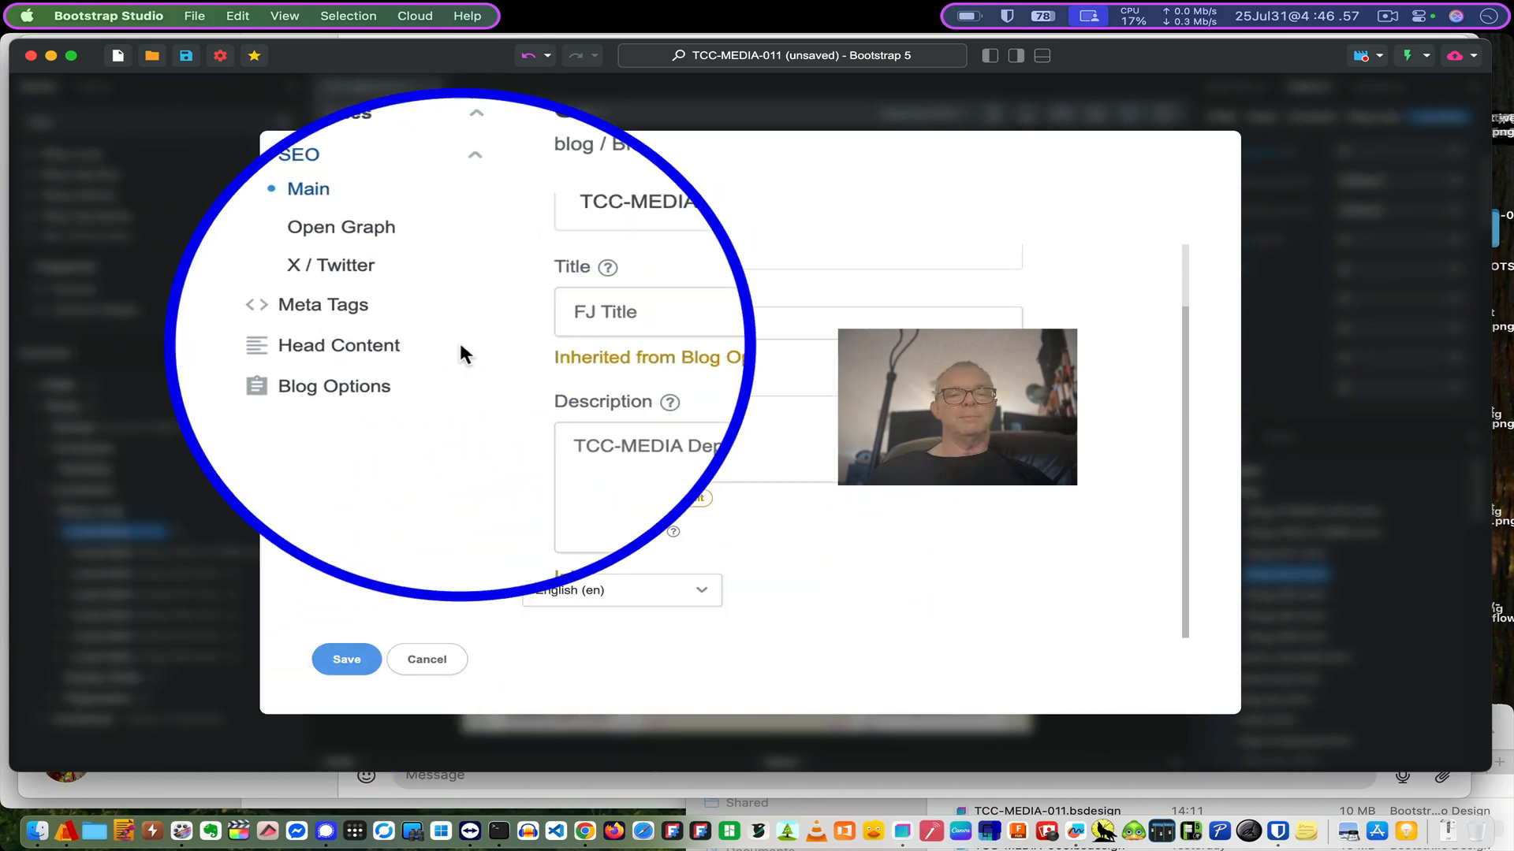
pyautogui.click(404, 370)
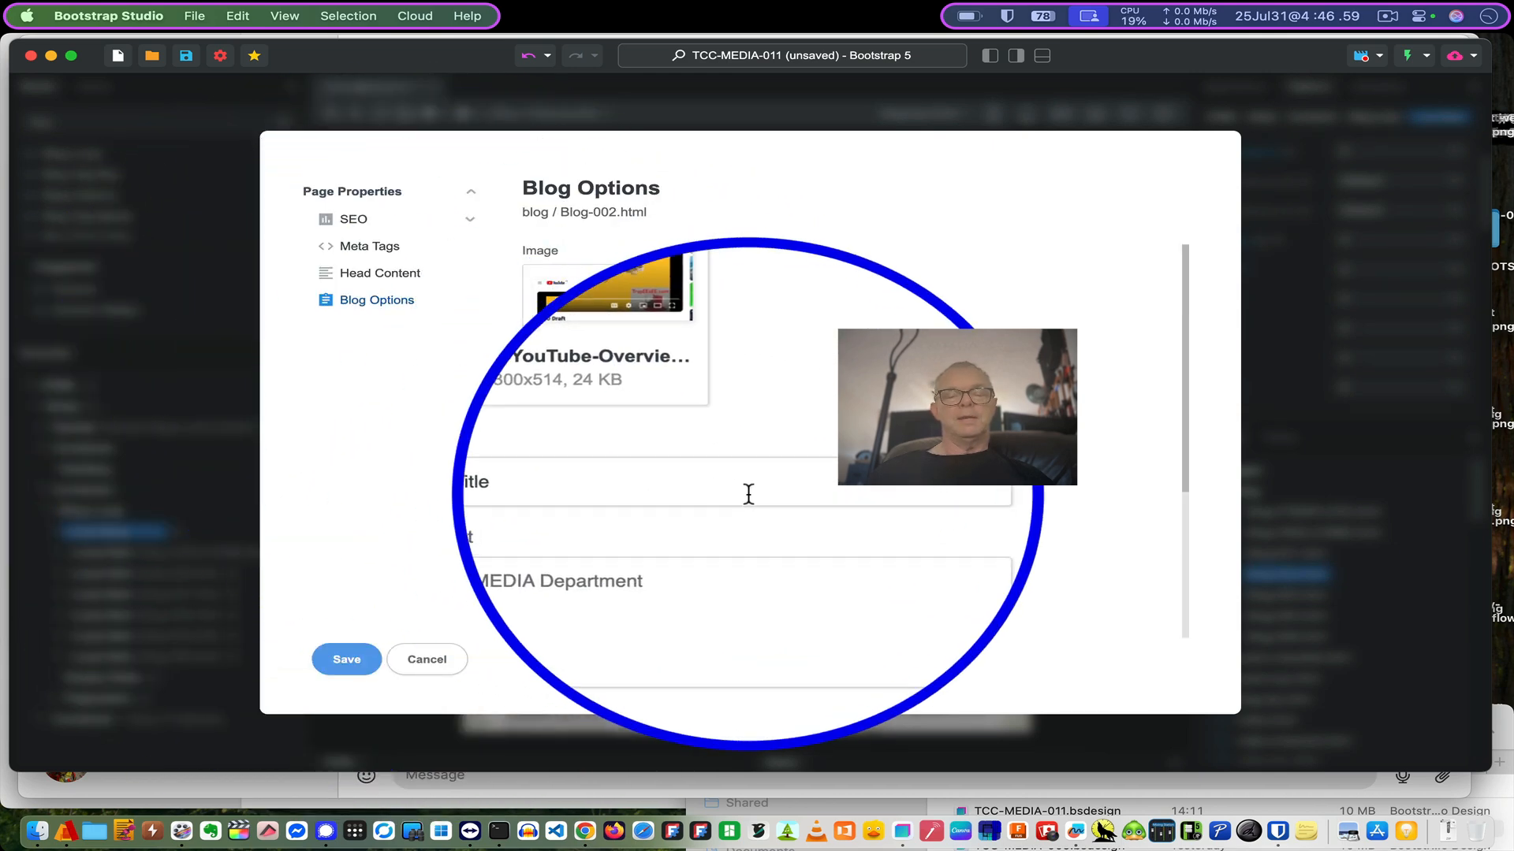
pyautogui.scroll(-5, 747, 494)
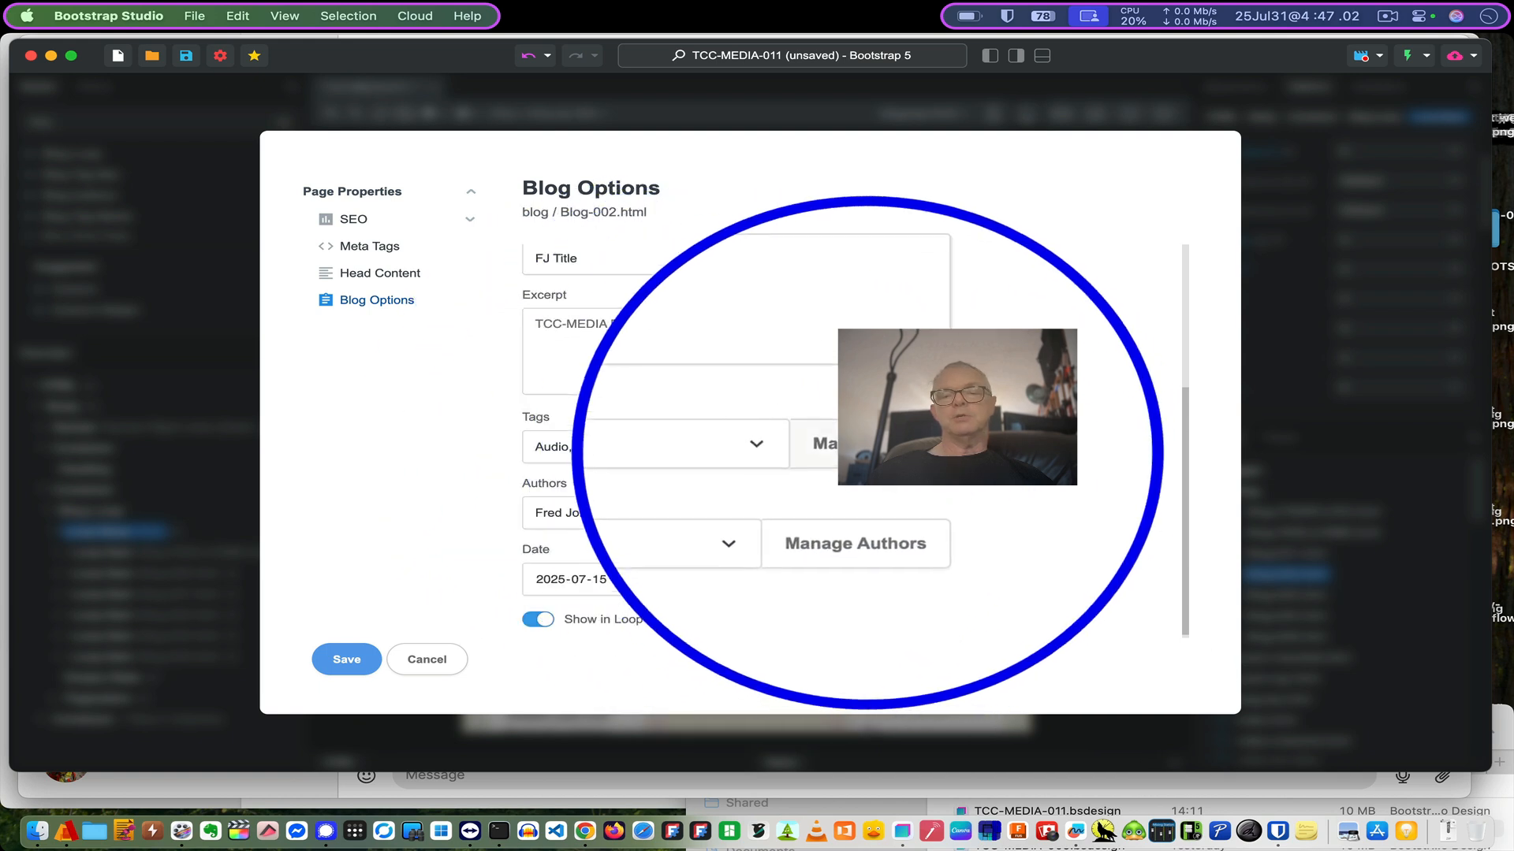
pyautogui.click(616, 448)
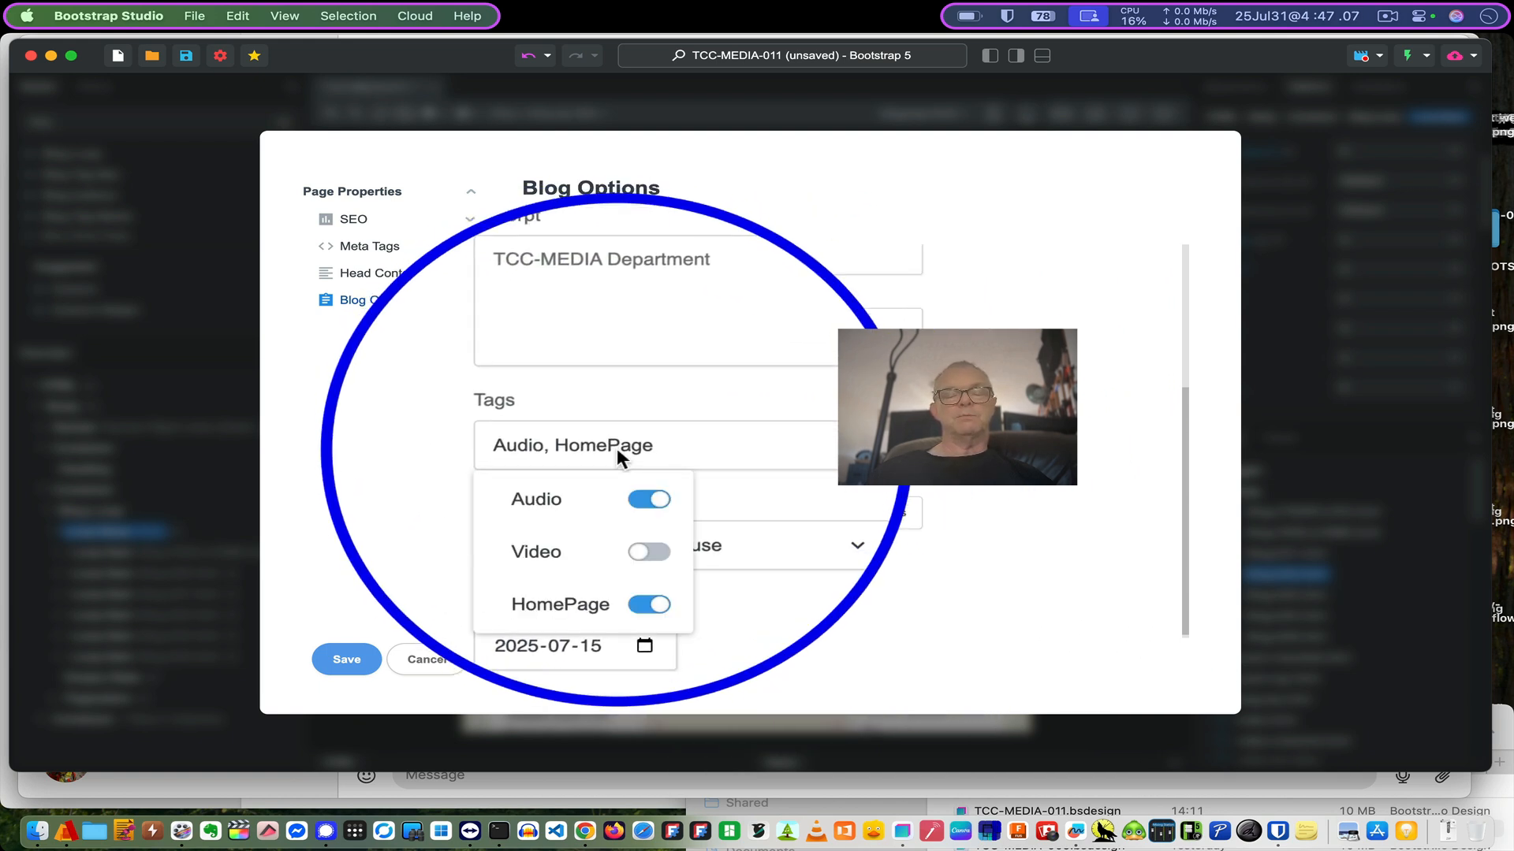
pyautogui.click(617, 447)
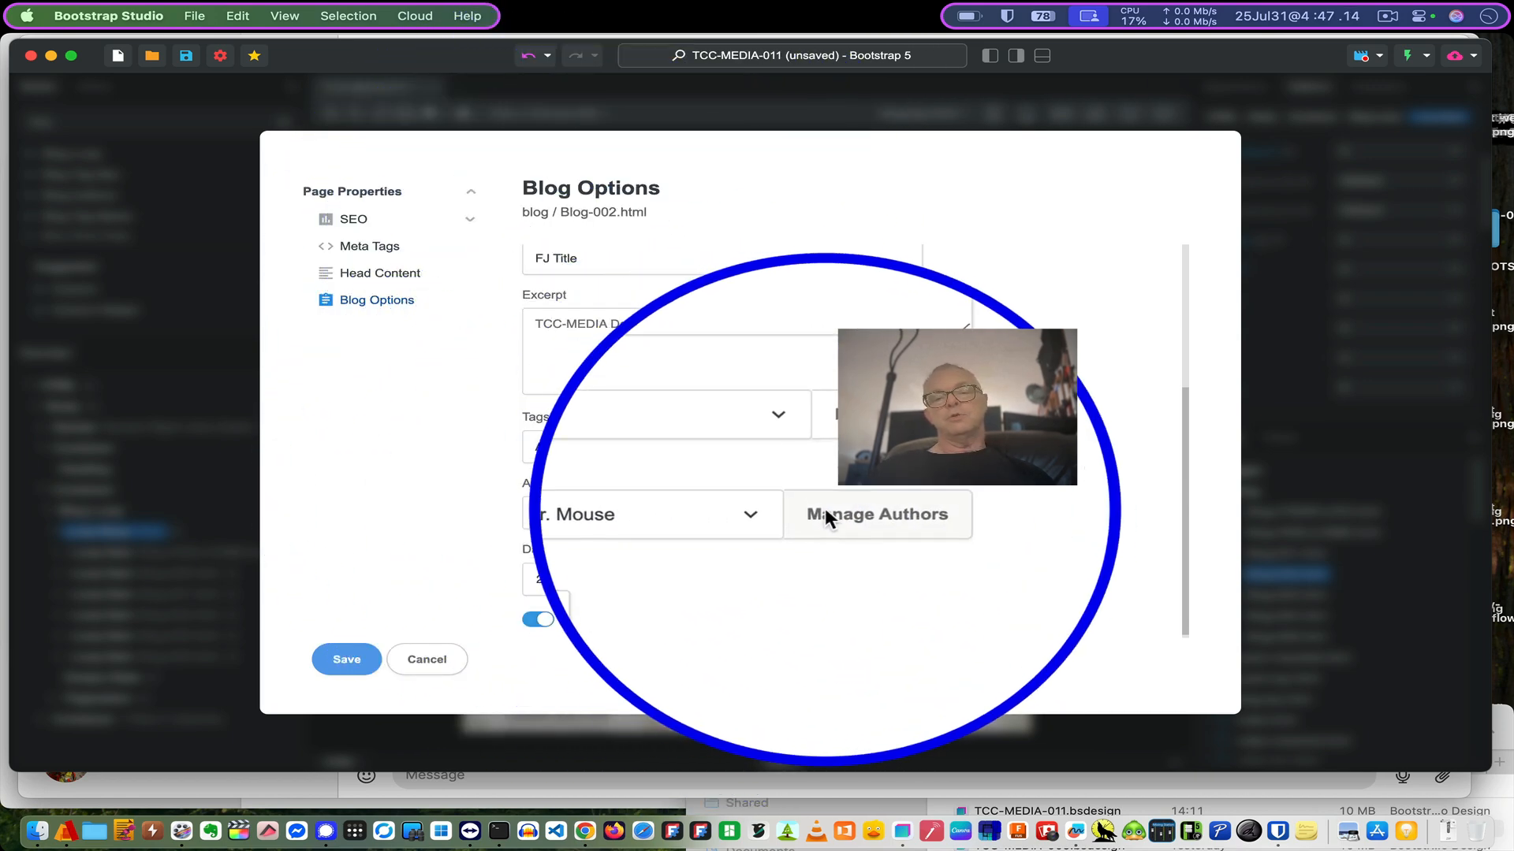
# - Remove the extra author from the post's Authors list, leaving one author, and save
pyautogui.click(683, 517)
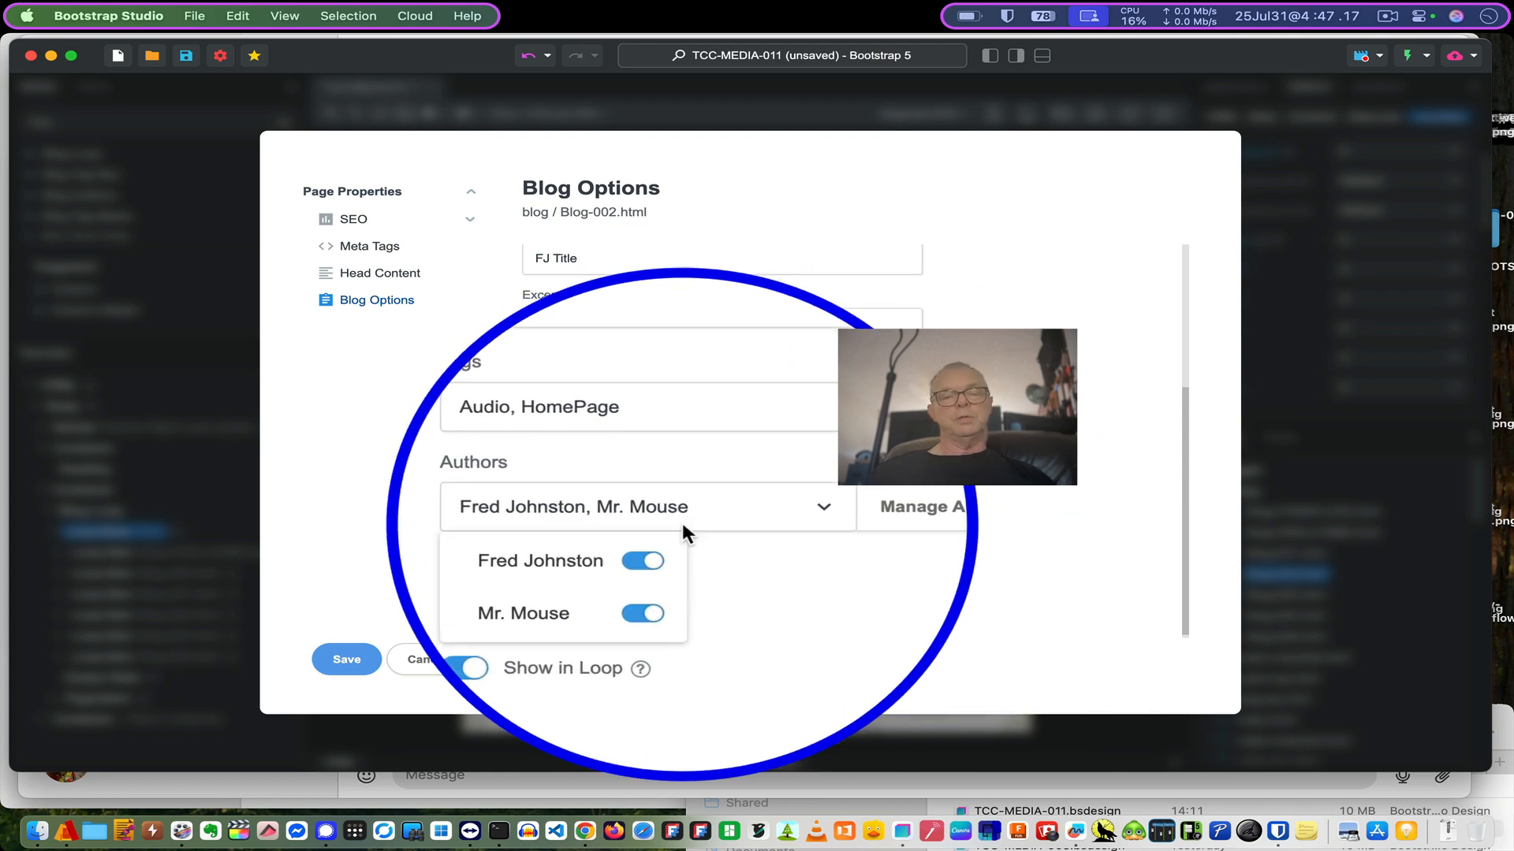
pyautogui.click(723, 585)
pyautogui.click(622, 517)
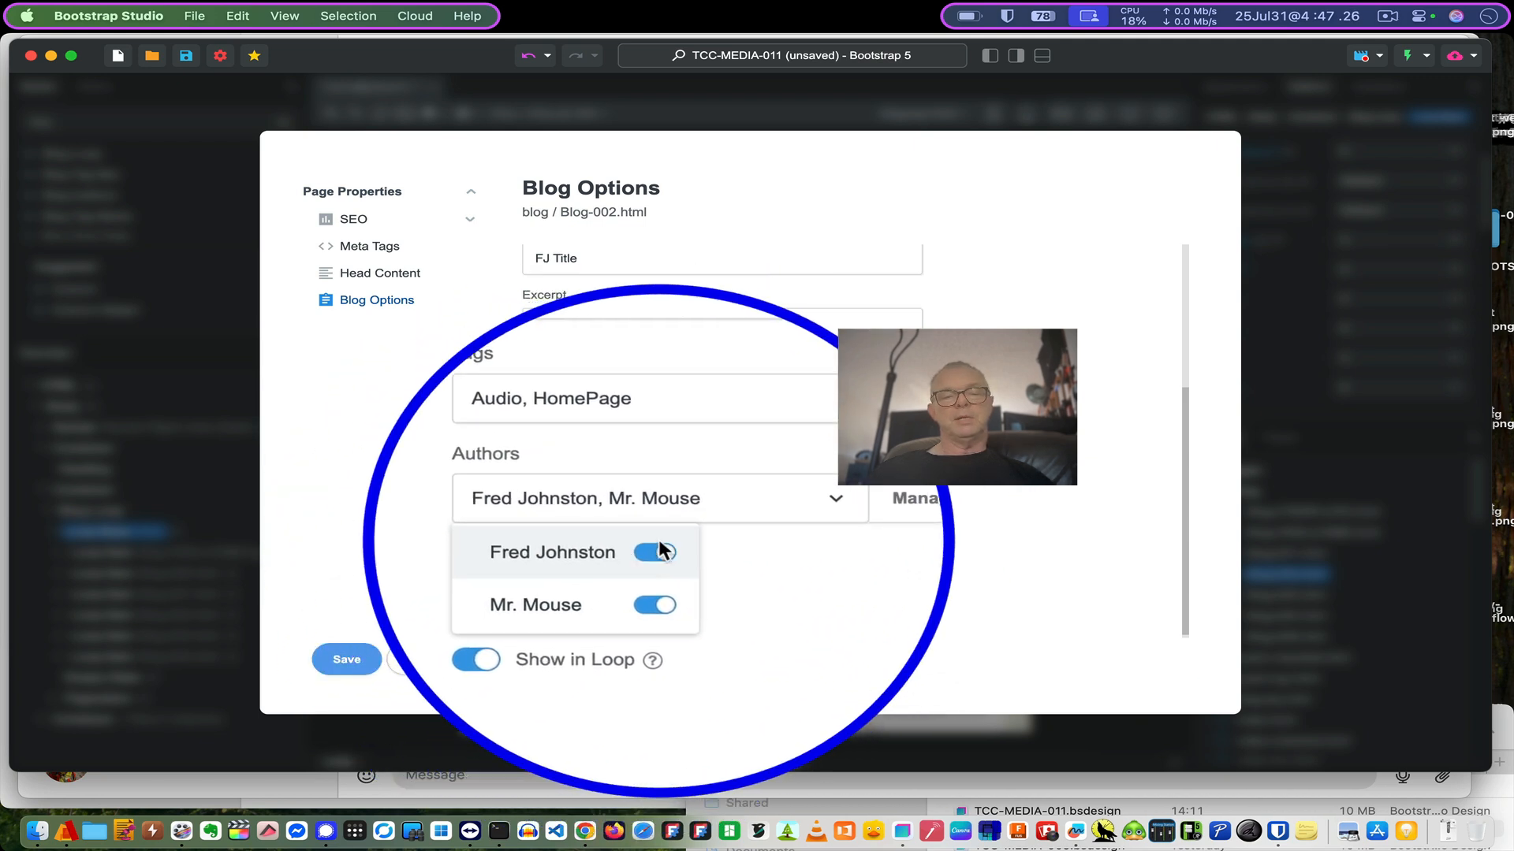
pyautogui.click(658, 552)
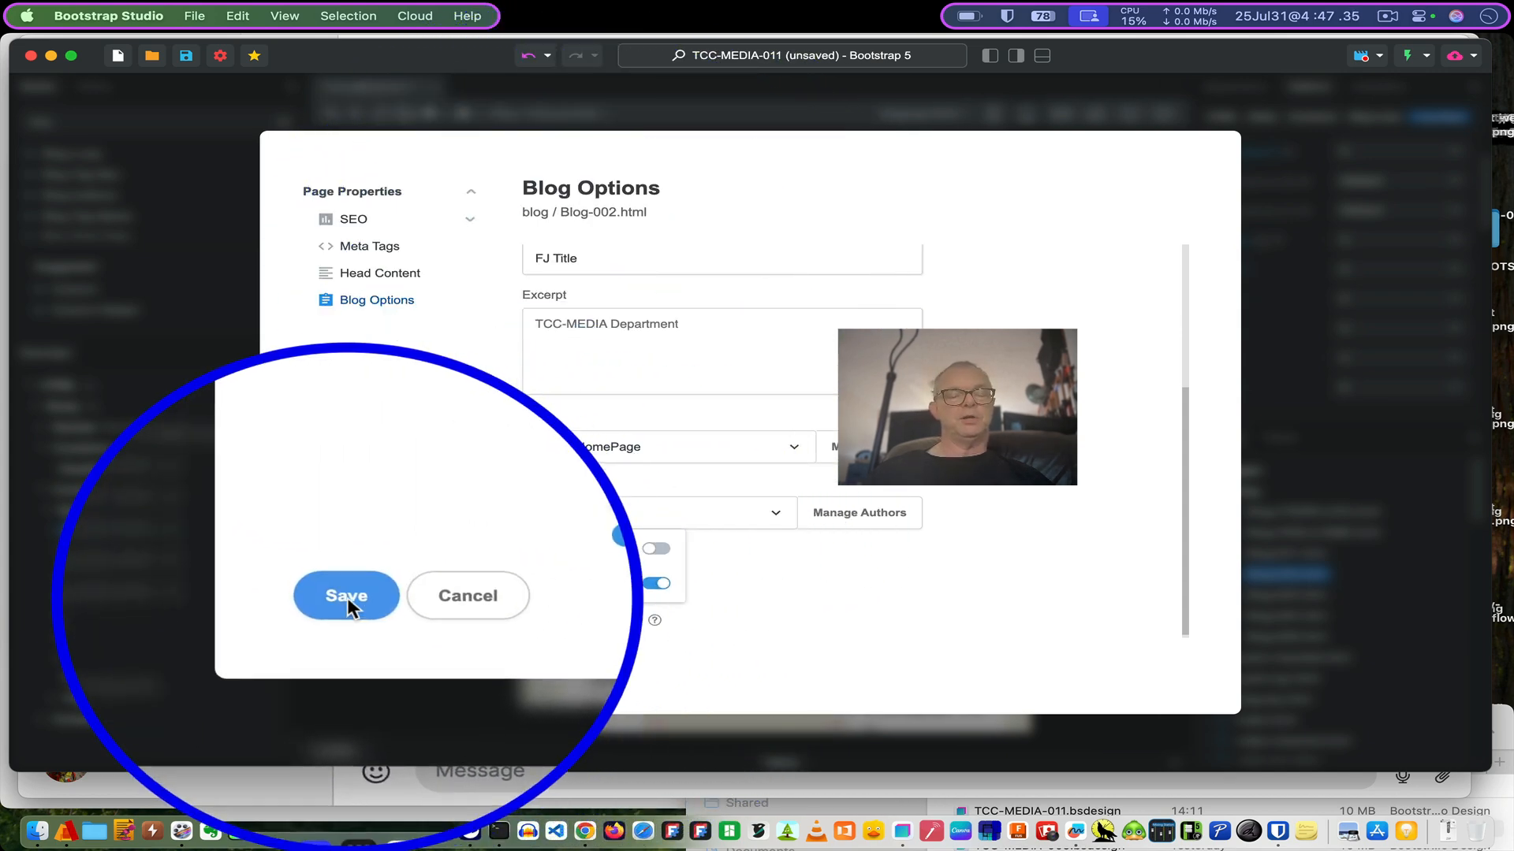
pyautogui.click(347, 597)
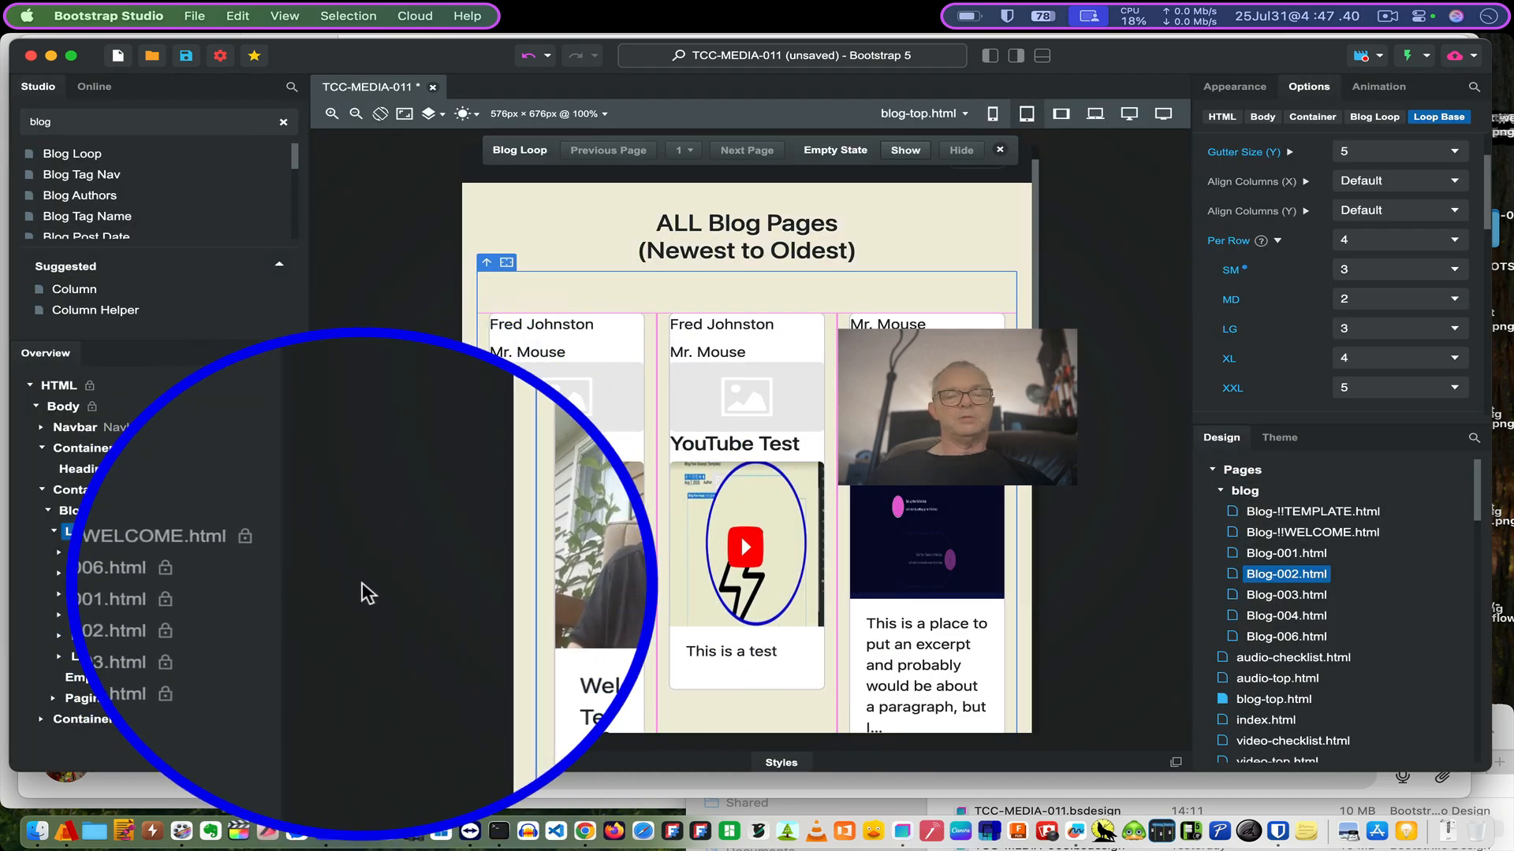
# - Set the Loop Base Per Row SM back to 1
pyautogui.scroll(-3, 657, 521)
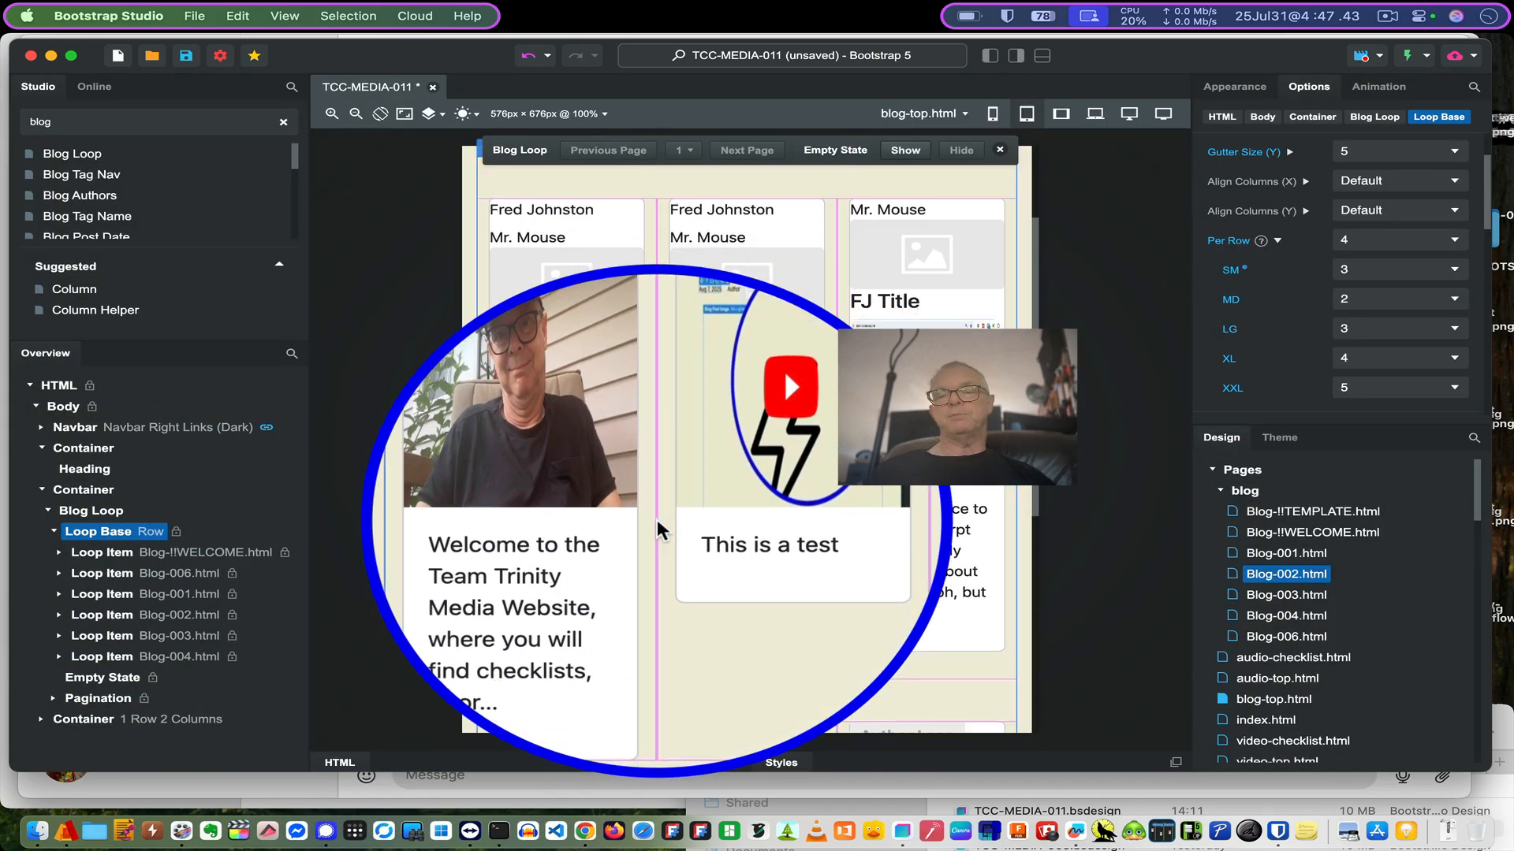
pyautogui.scroll(3, 656, 519)
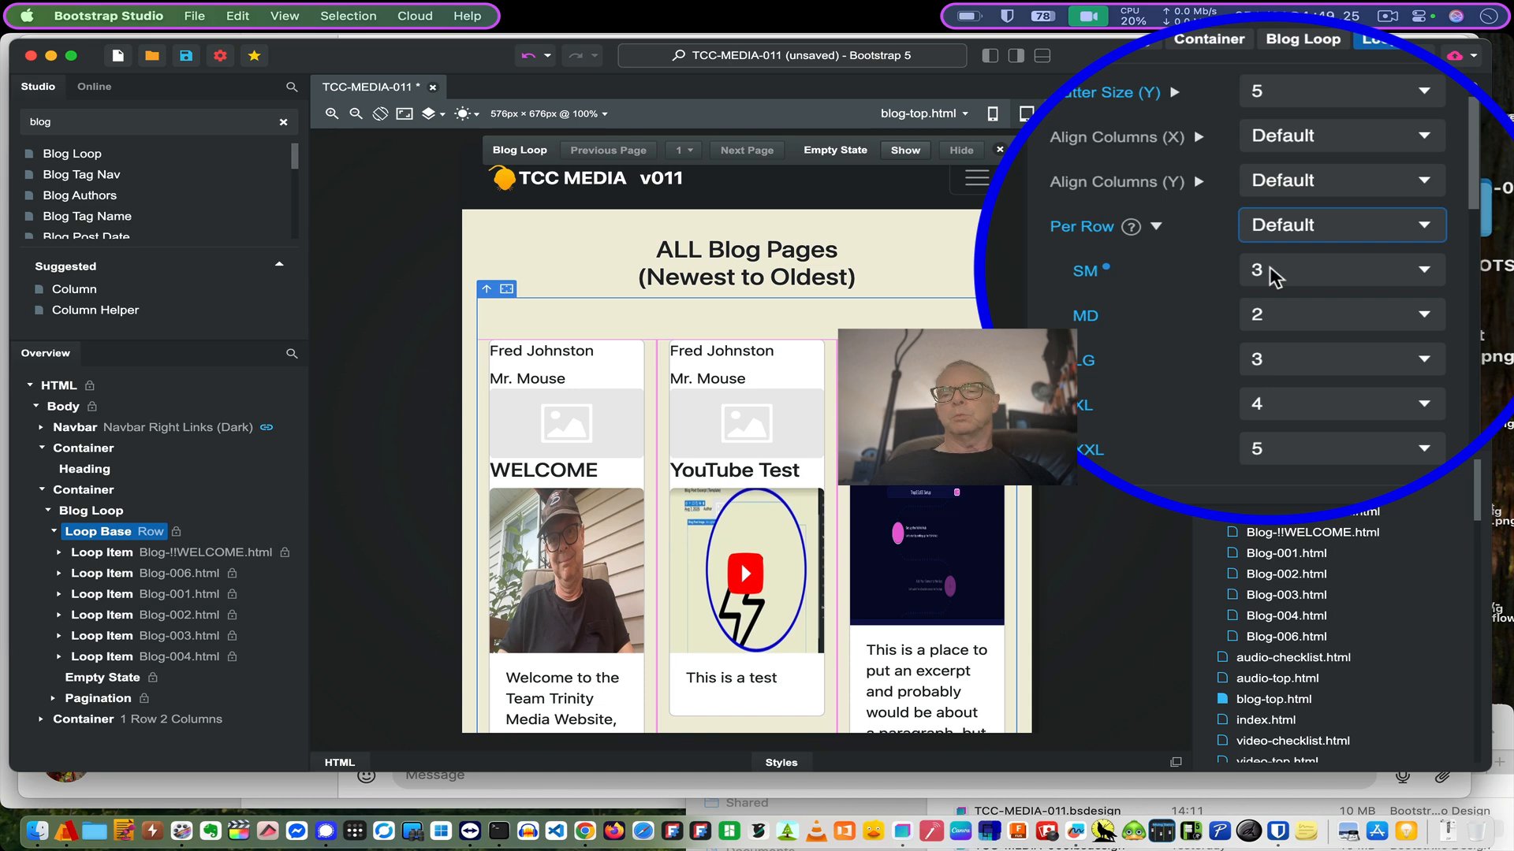
pyautogui.click(1270, 276)
pyautogui.click(1302, 254)
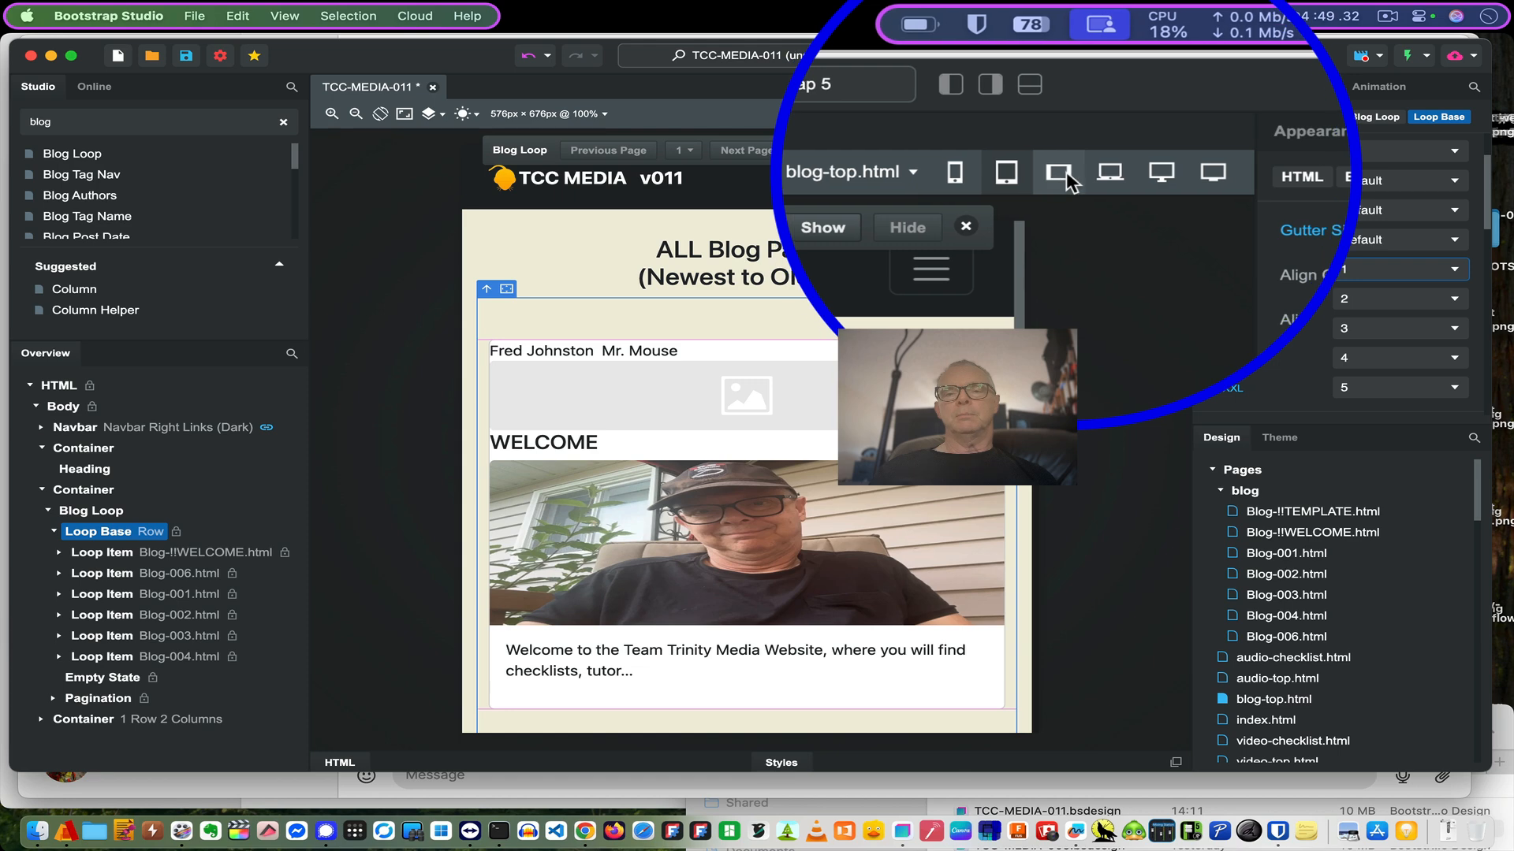
# - Preview blog-top.html at 768px and 992px widths, scrolling down to the pagination
pyautogui.click(1061, 113)
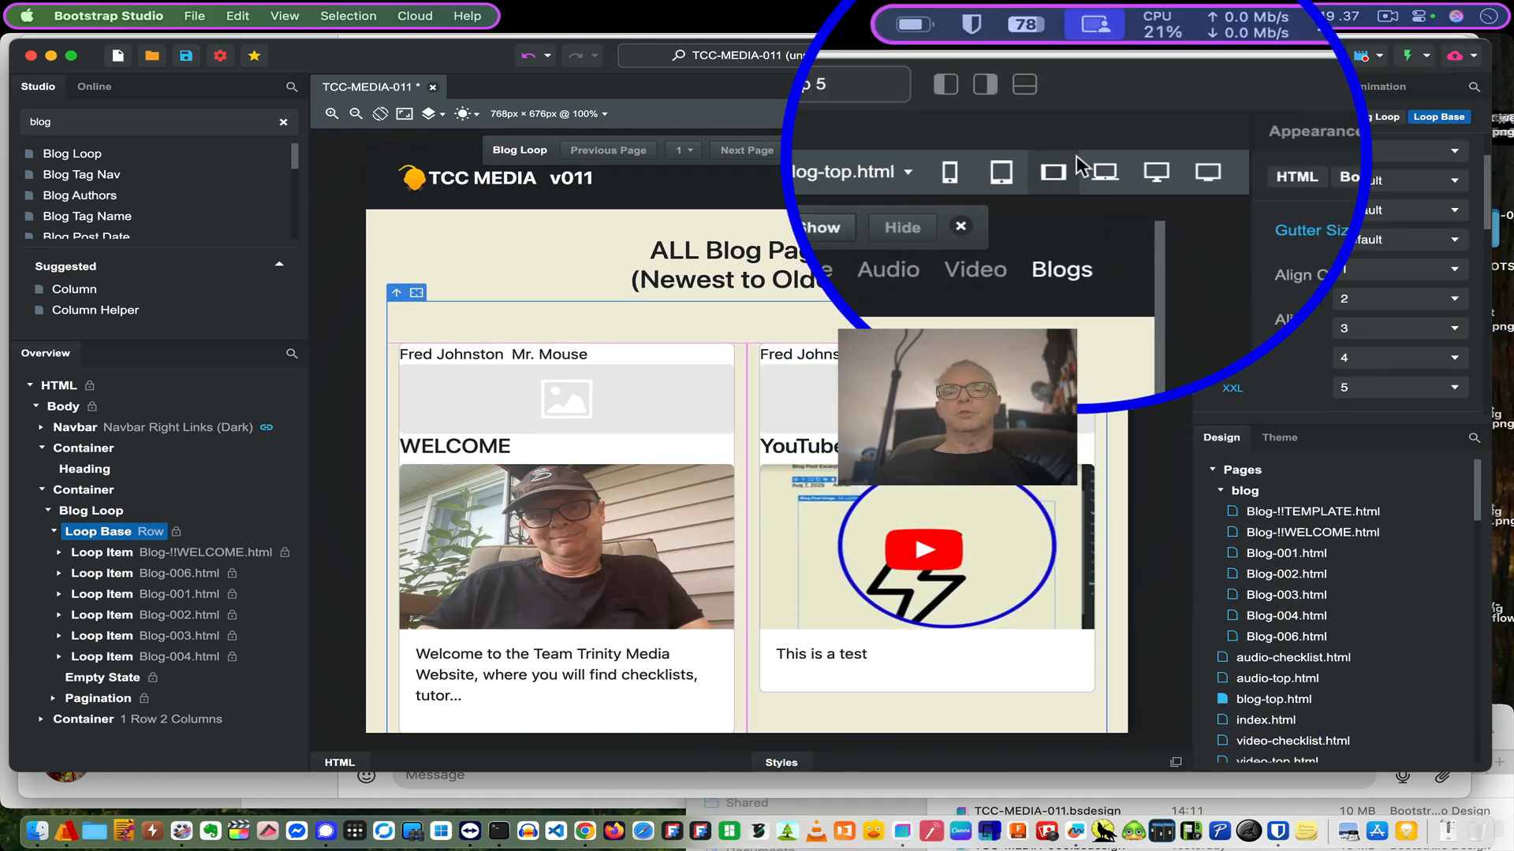
pyautogui.click(1095, 114)
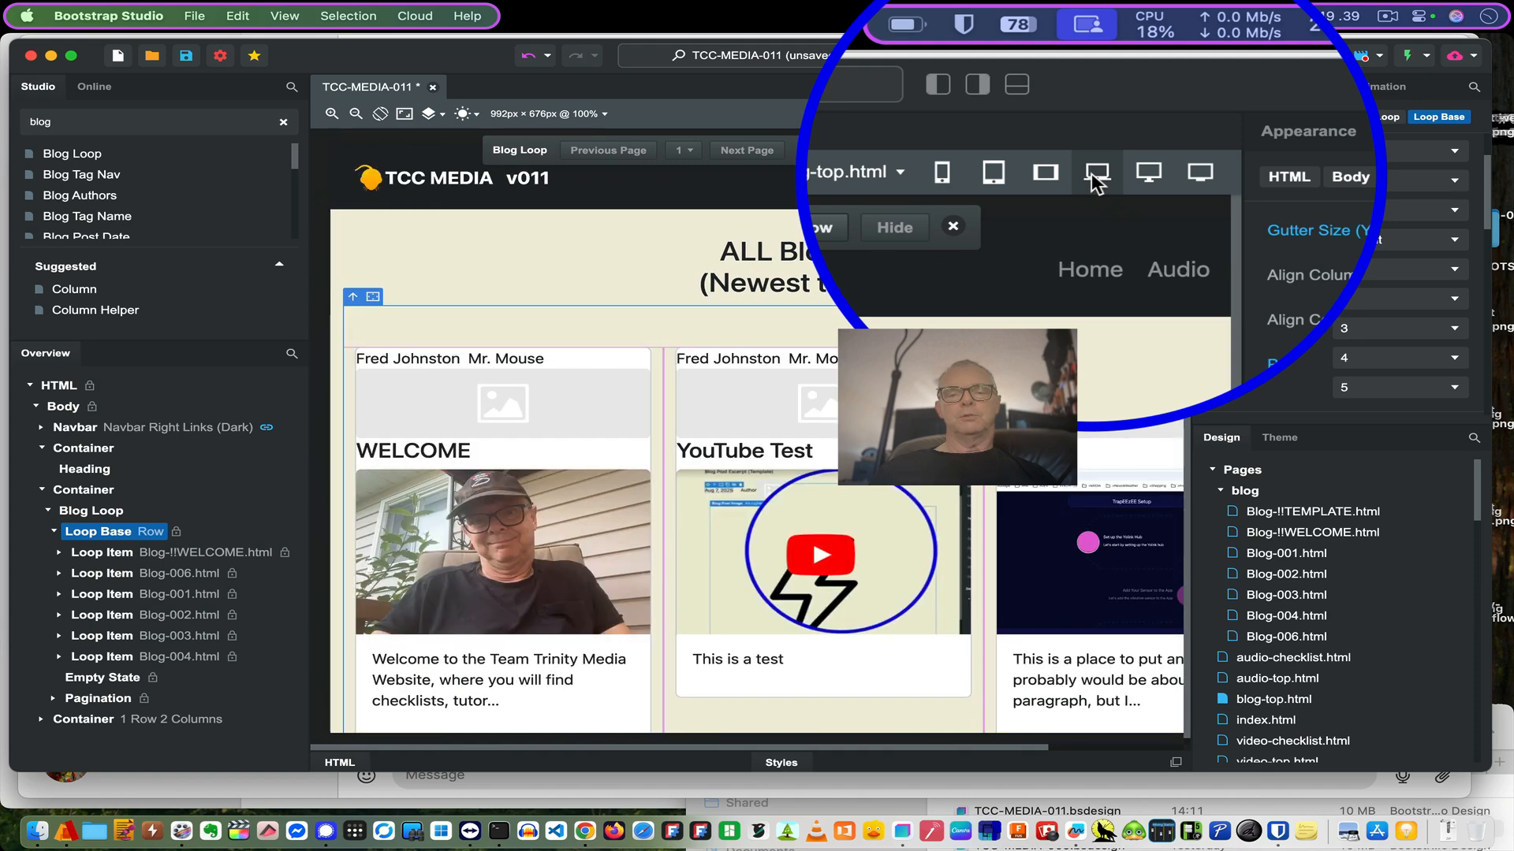
pyautogui.scroll(-5, 976, 364)
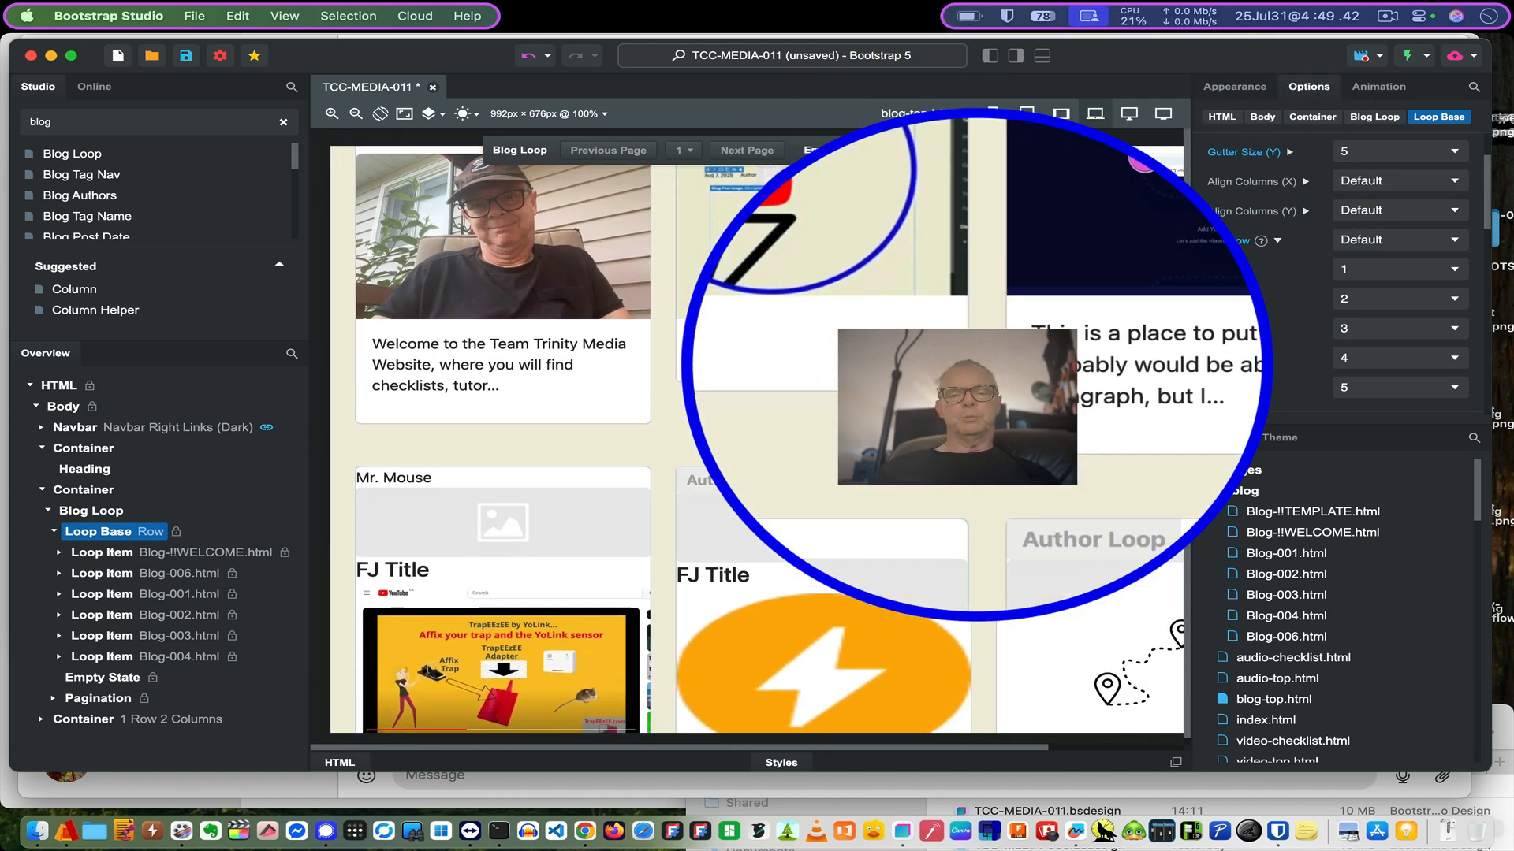
pyautogui.scroll(-3, 976, 364)
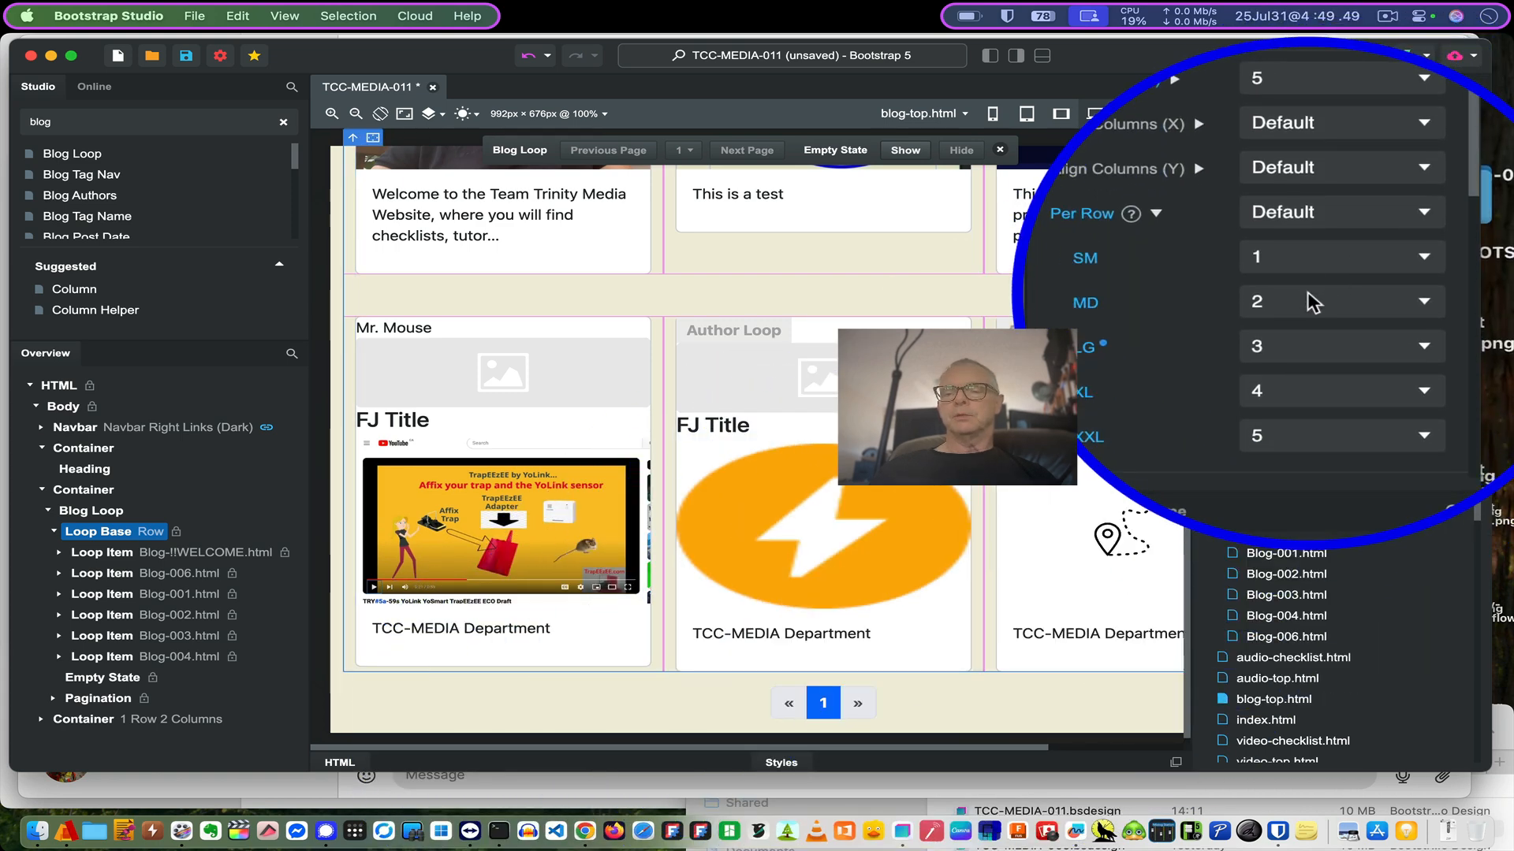
pyautogui.scroll(-10, 1309, 301)
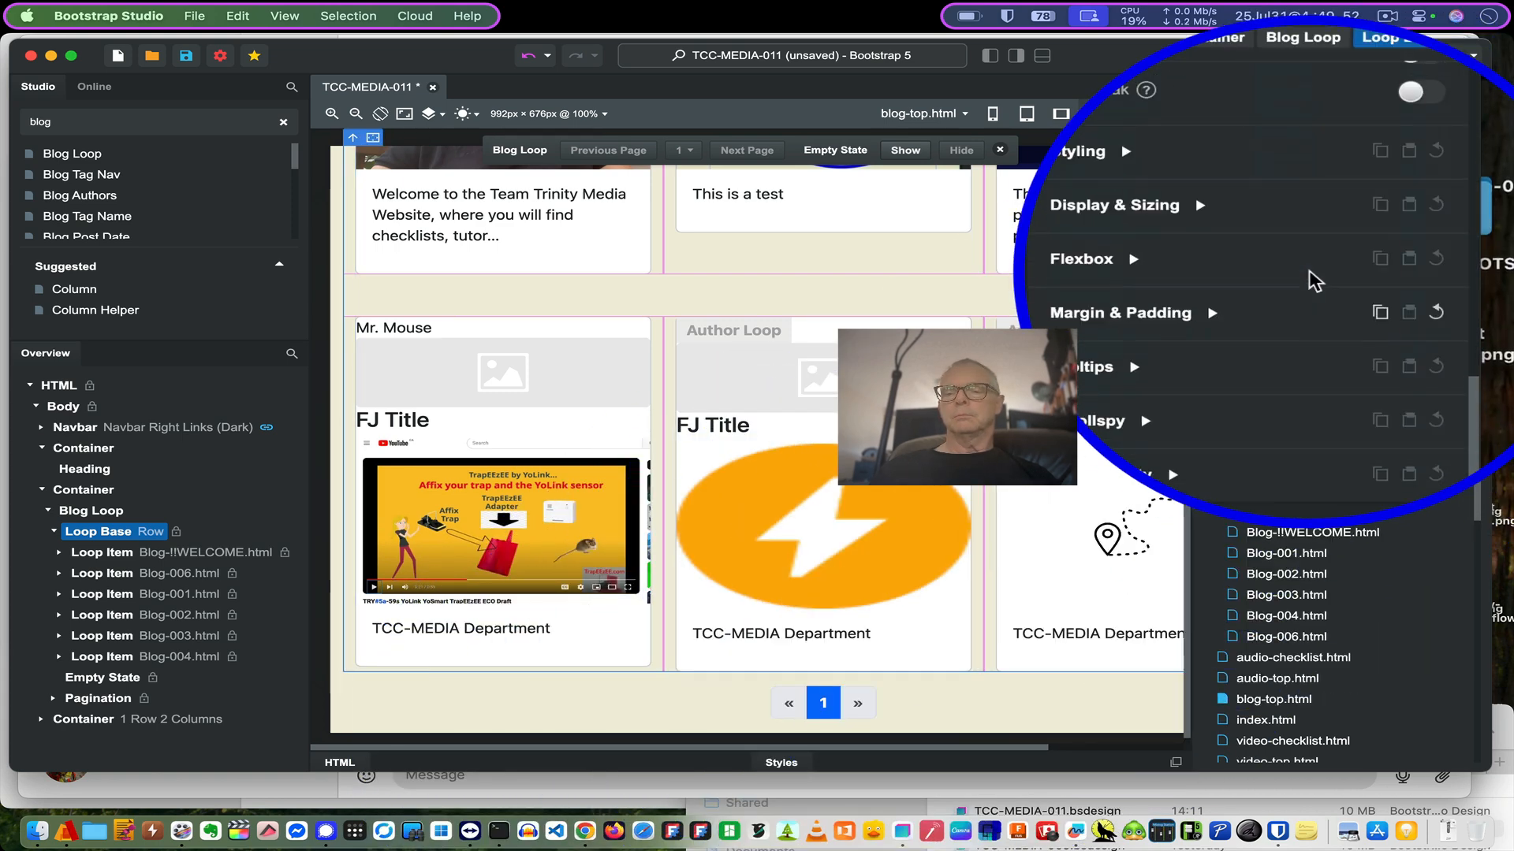
pyautogui.scroll(8, 1309, 270)
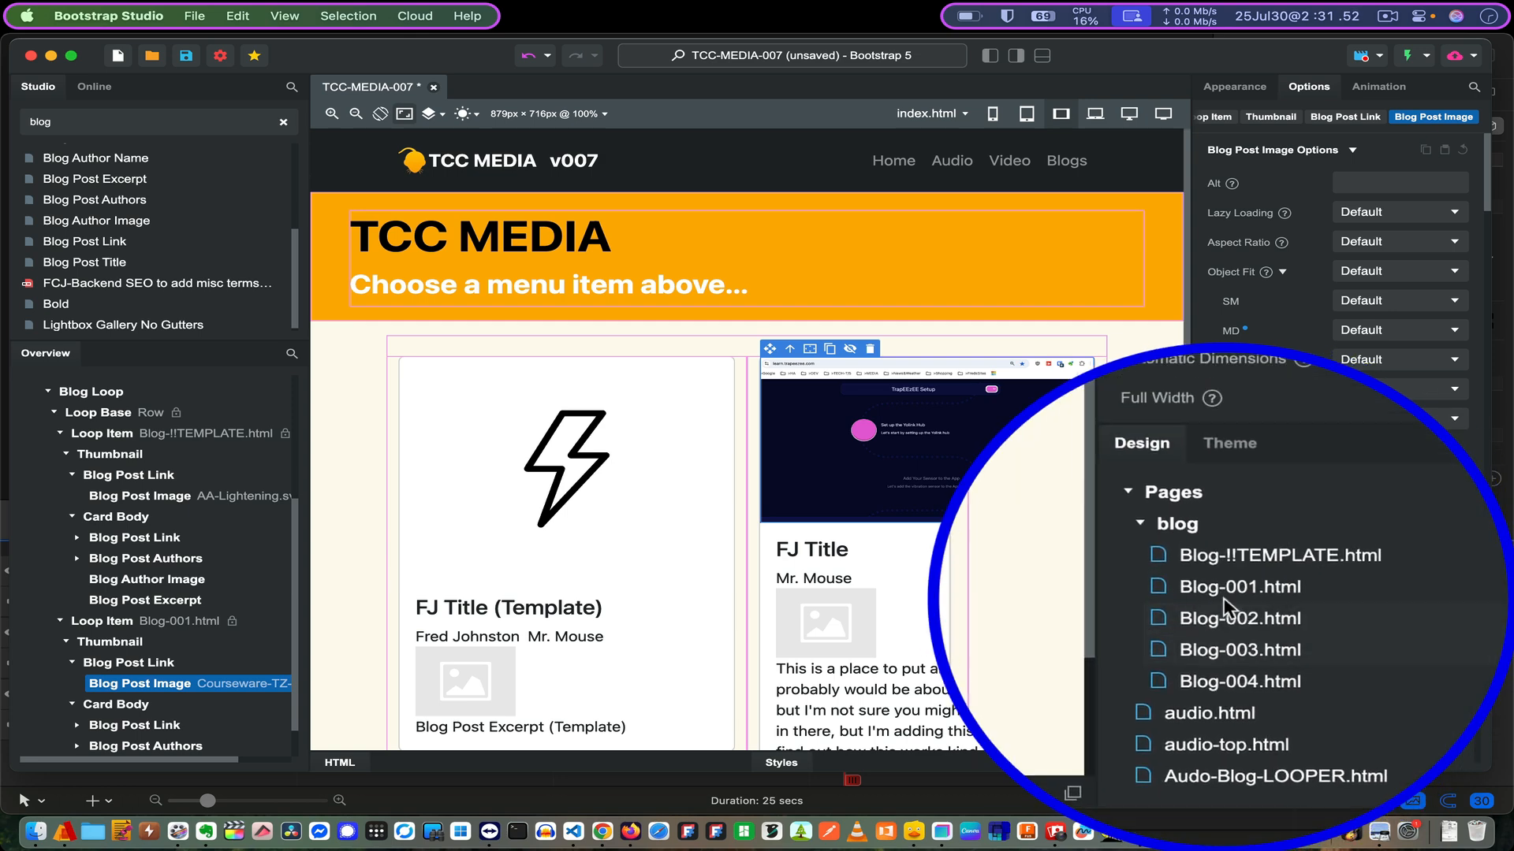
# - Open Blog-001.html and bring up its Blog Options from the Blog Post Image
pyautogui.click(1223, 598)
pyautogui.doubleClick(1223, 598)
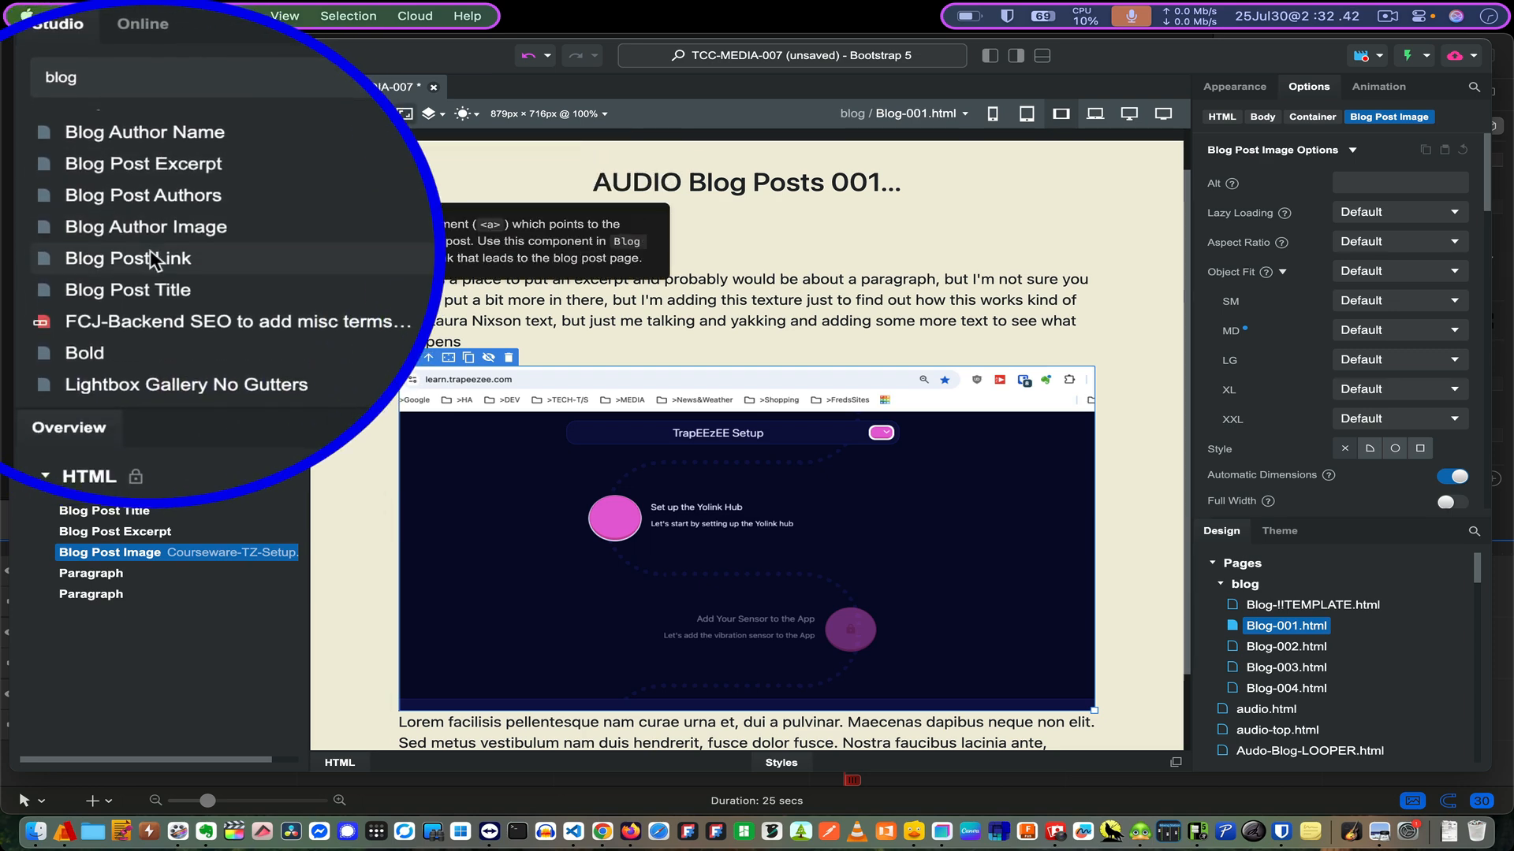
pyautogui.doubleClick(741, 514)
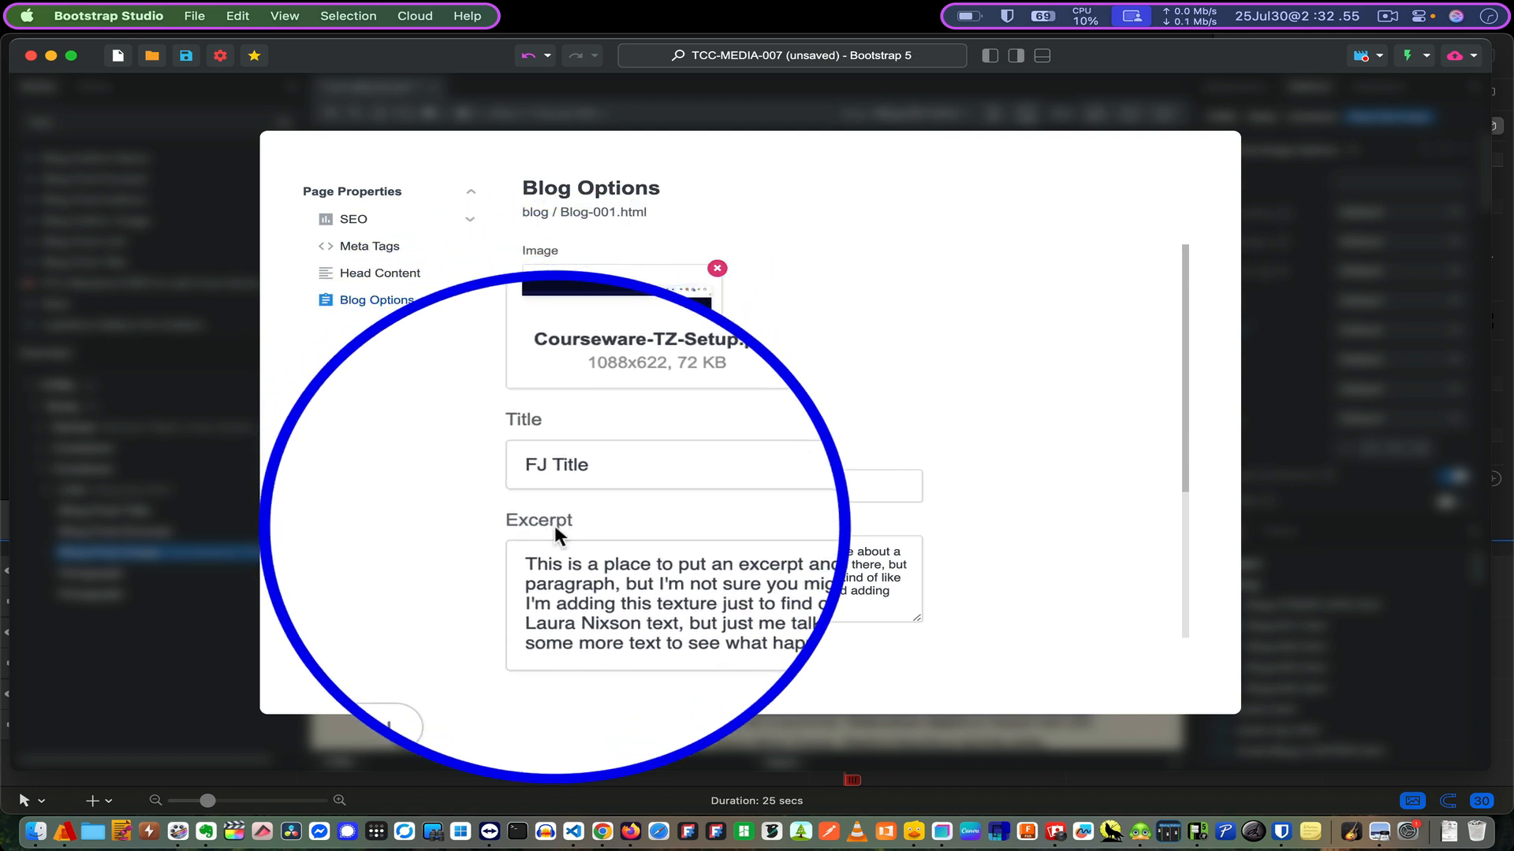
# - Look over the post's tags list in Blog Options without changing it
pyautogui.scroll(-5, 962, 498)
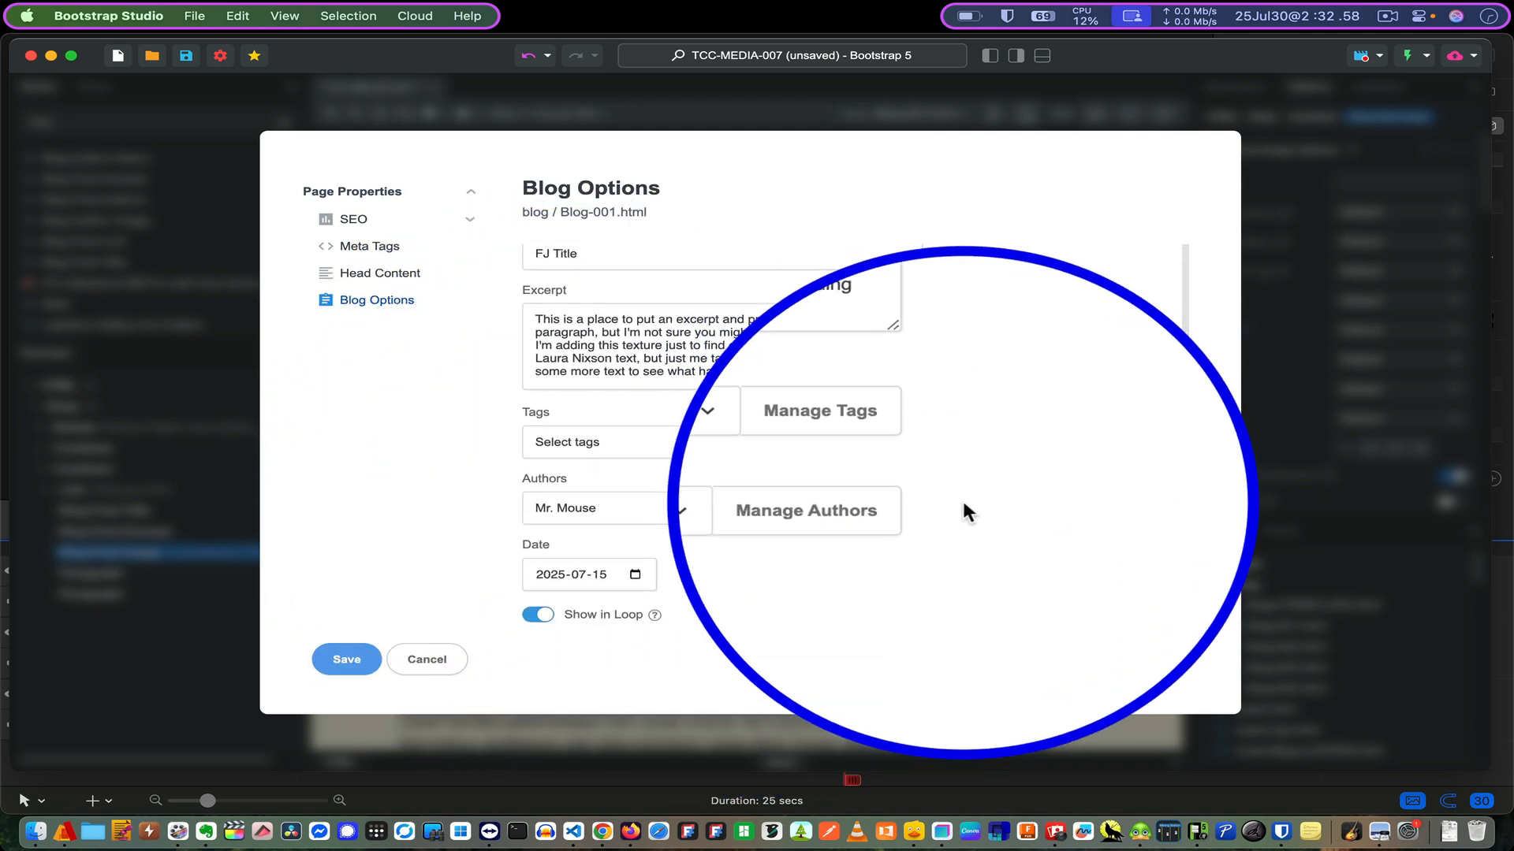
pyautogui.click(791, 438)
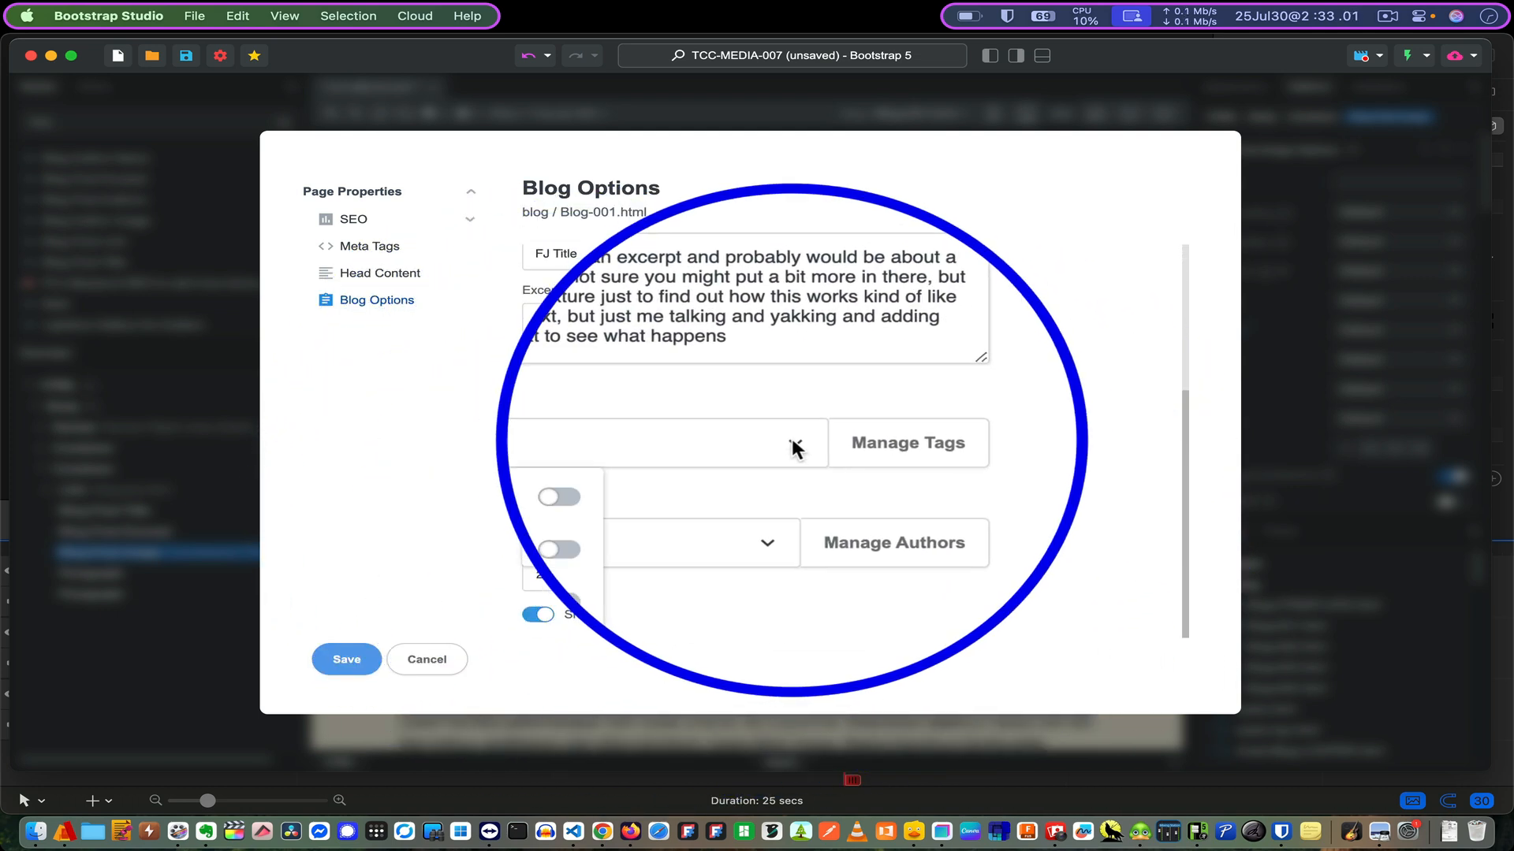
pyautogui.click(791, 438)
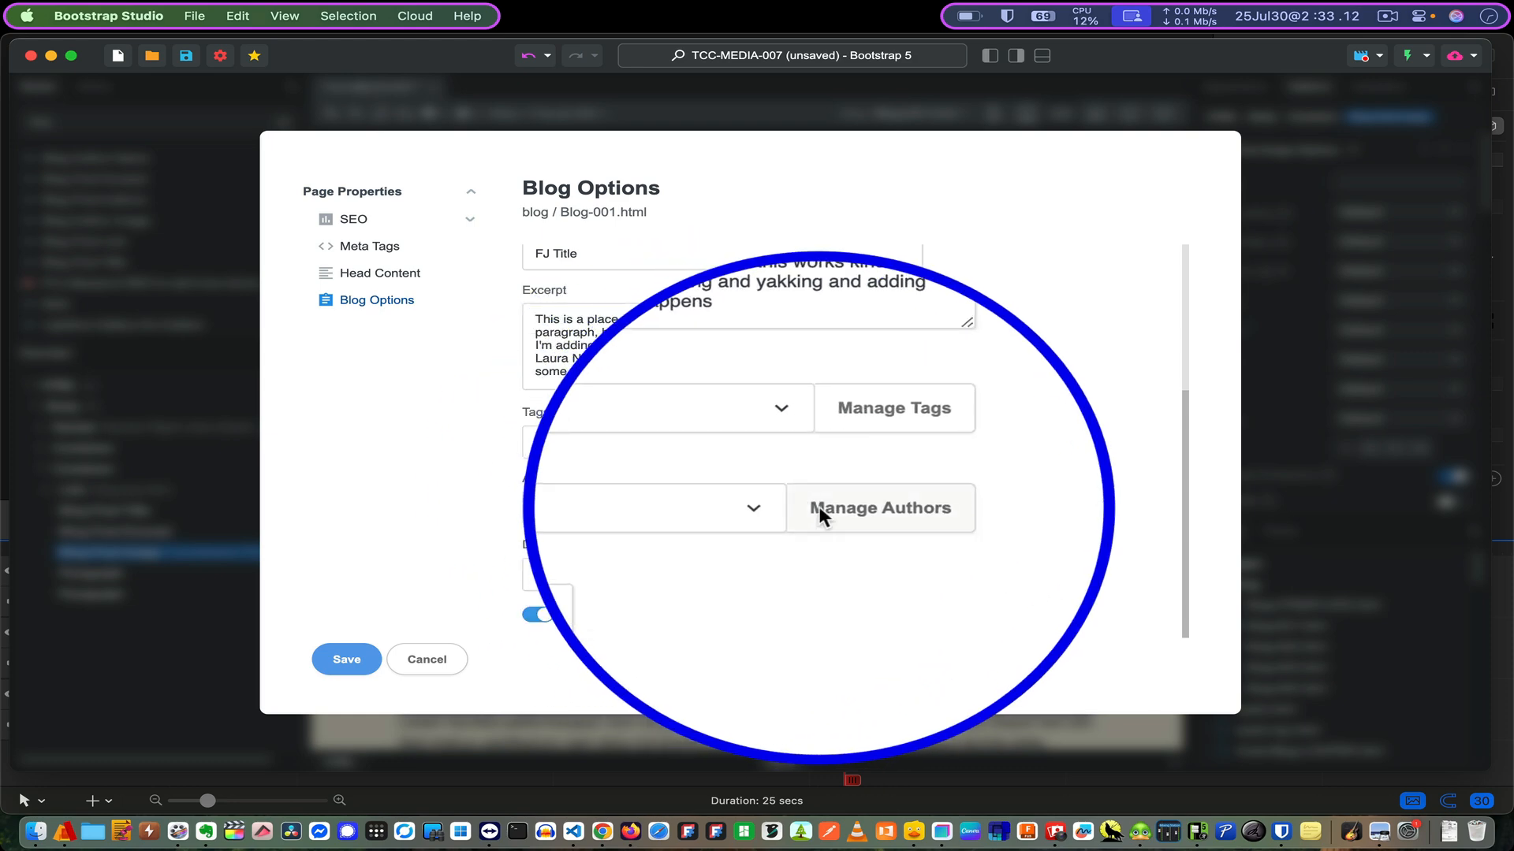
# - Check Mr. Mouse's mouse.png author image unchanged, then cancel Blog-001's blog options
pyautogui.click(818, 506)
pyautogui.click(561, 275)
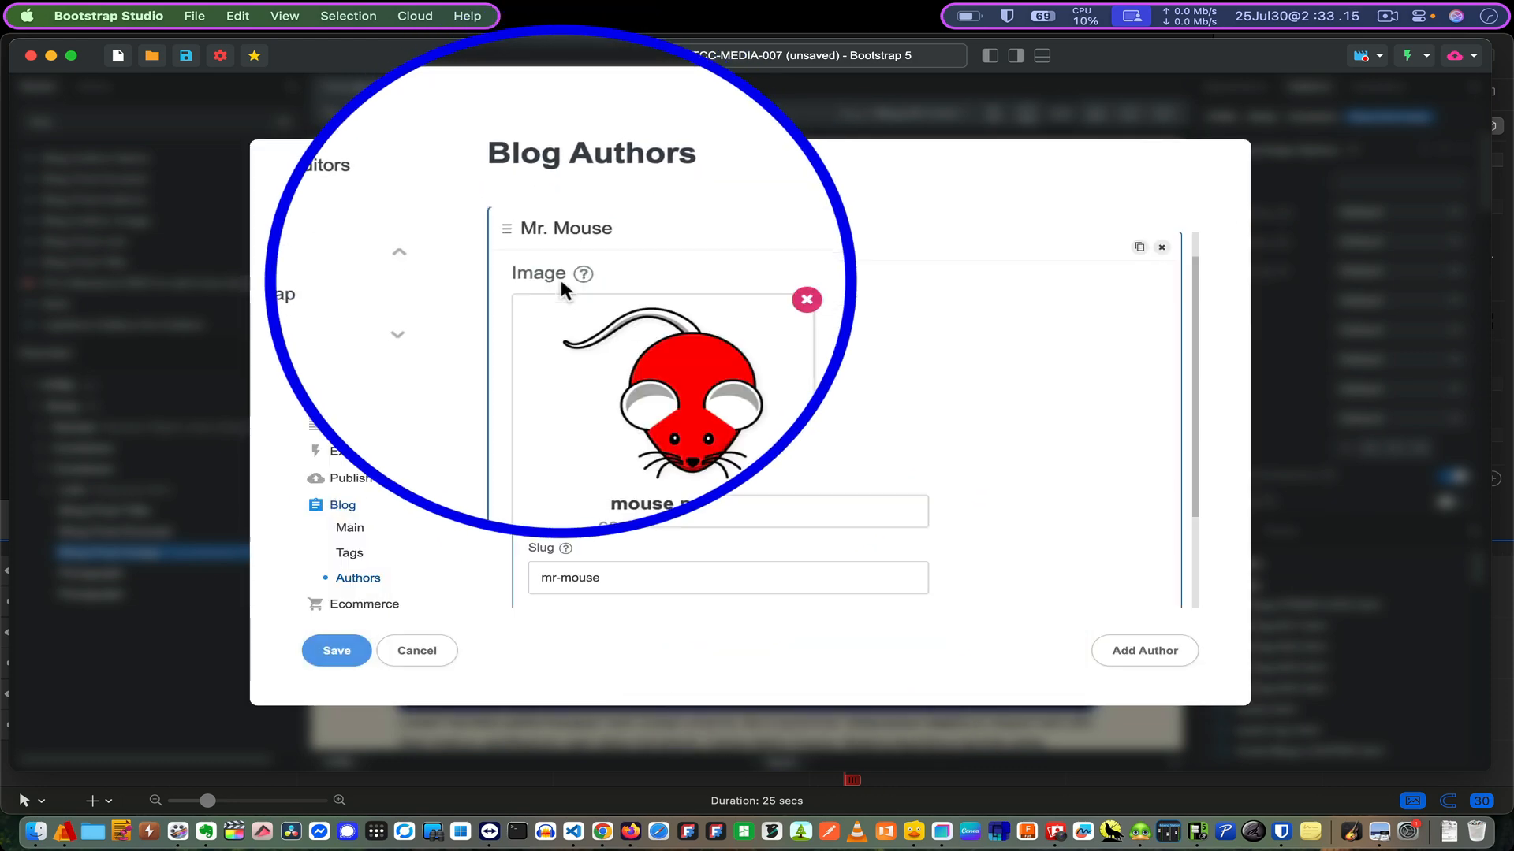
pyautogui.click(561, 280)
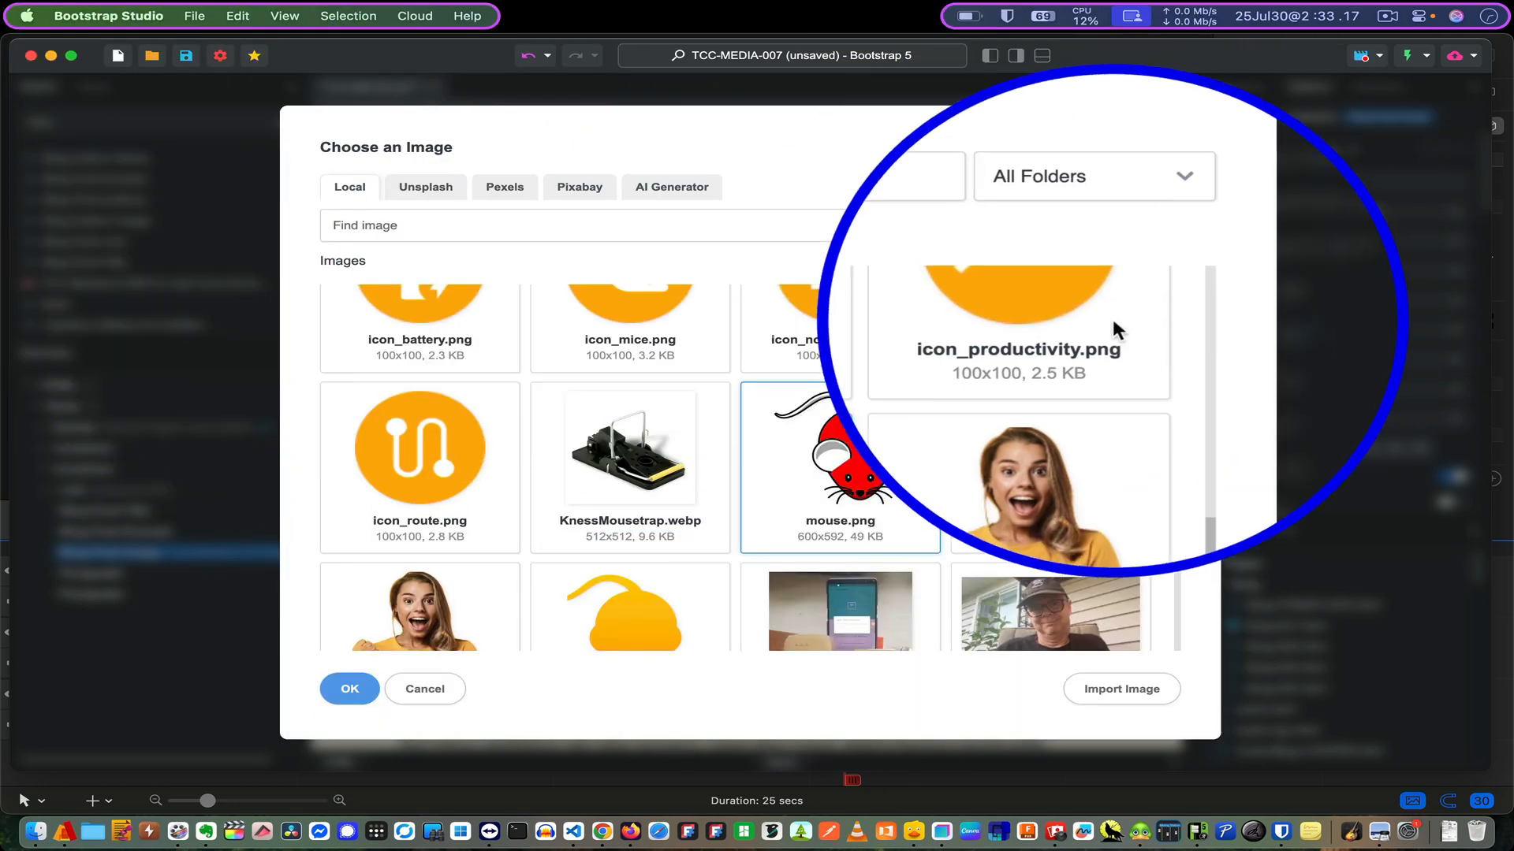
pyautogui.press('Escape')
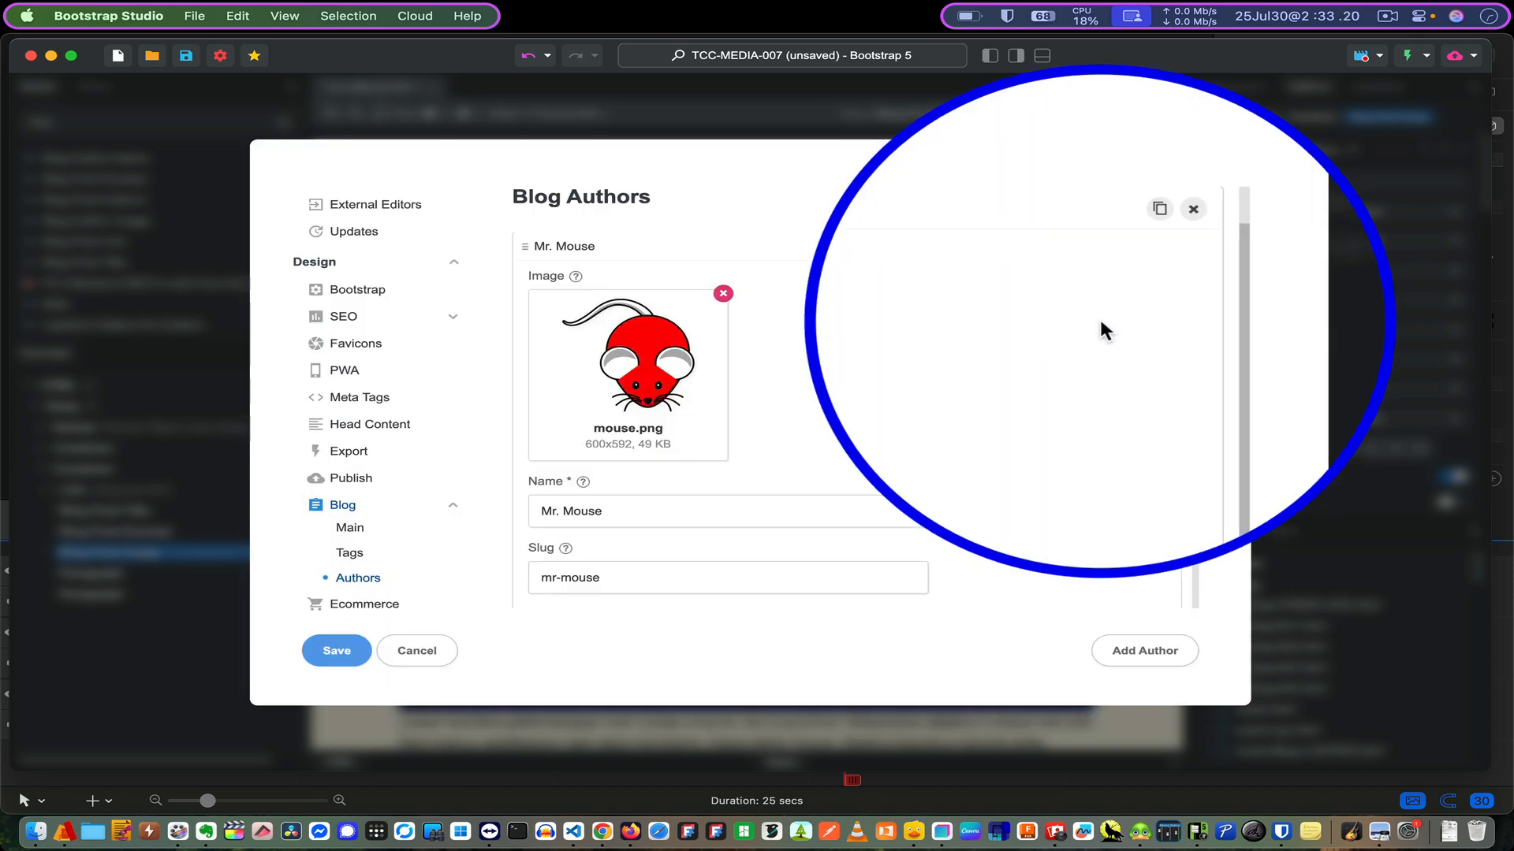
pyautogui.press('Escape')
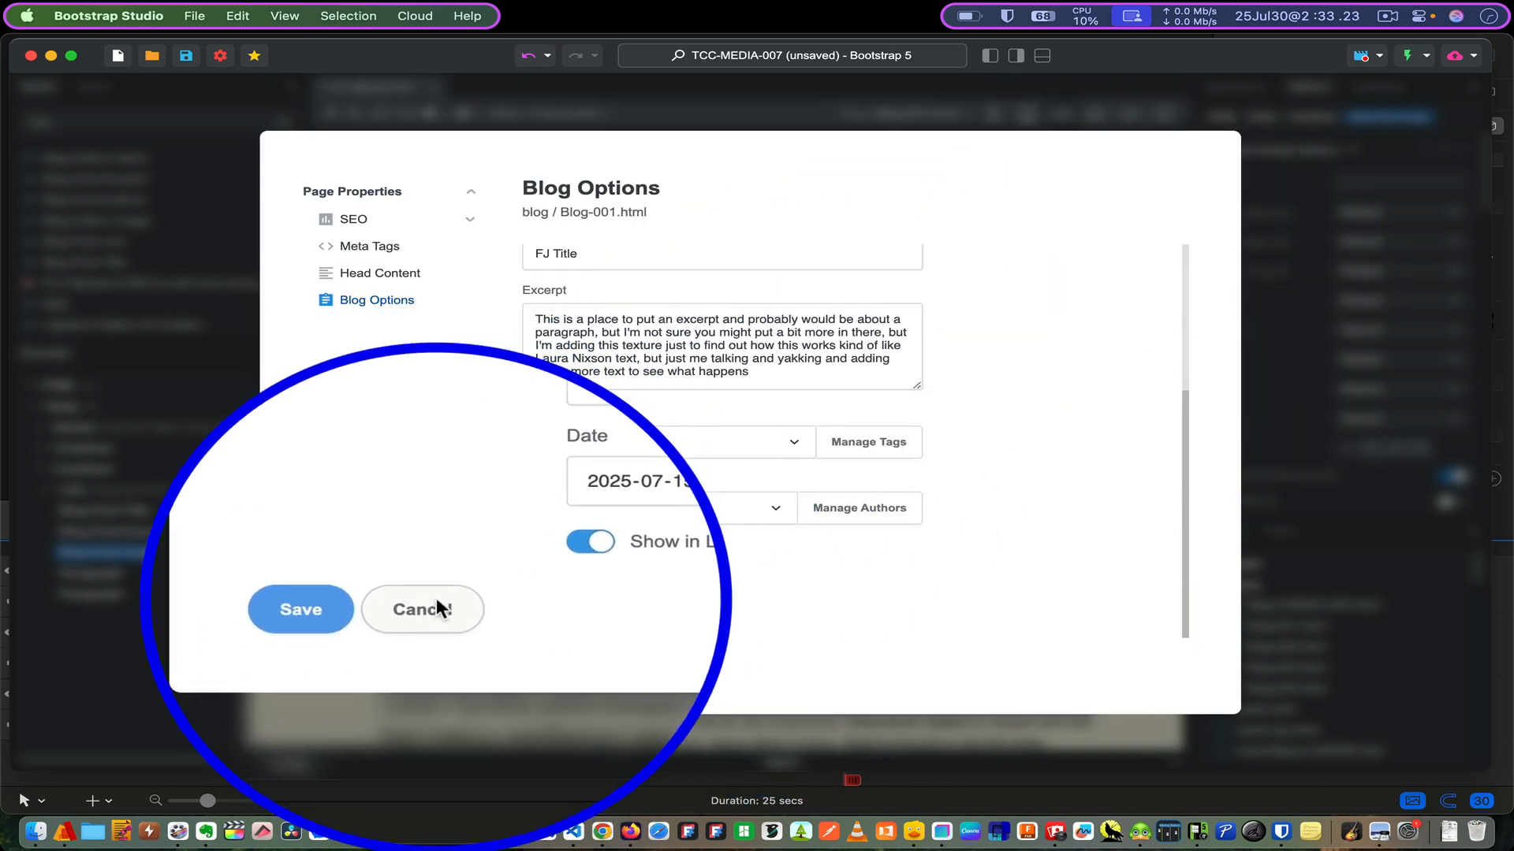
pyautogui.click(434, 607)
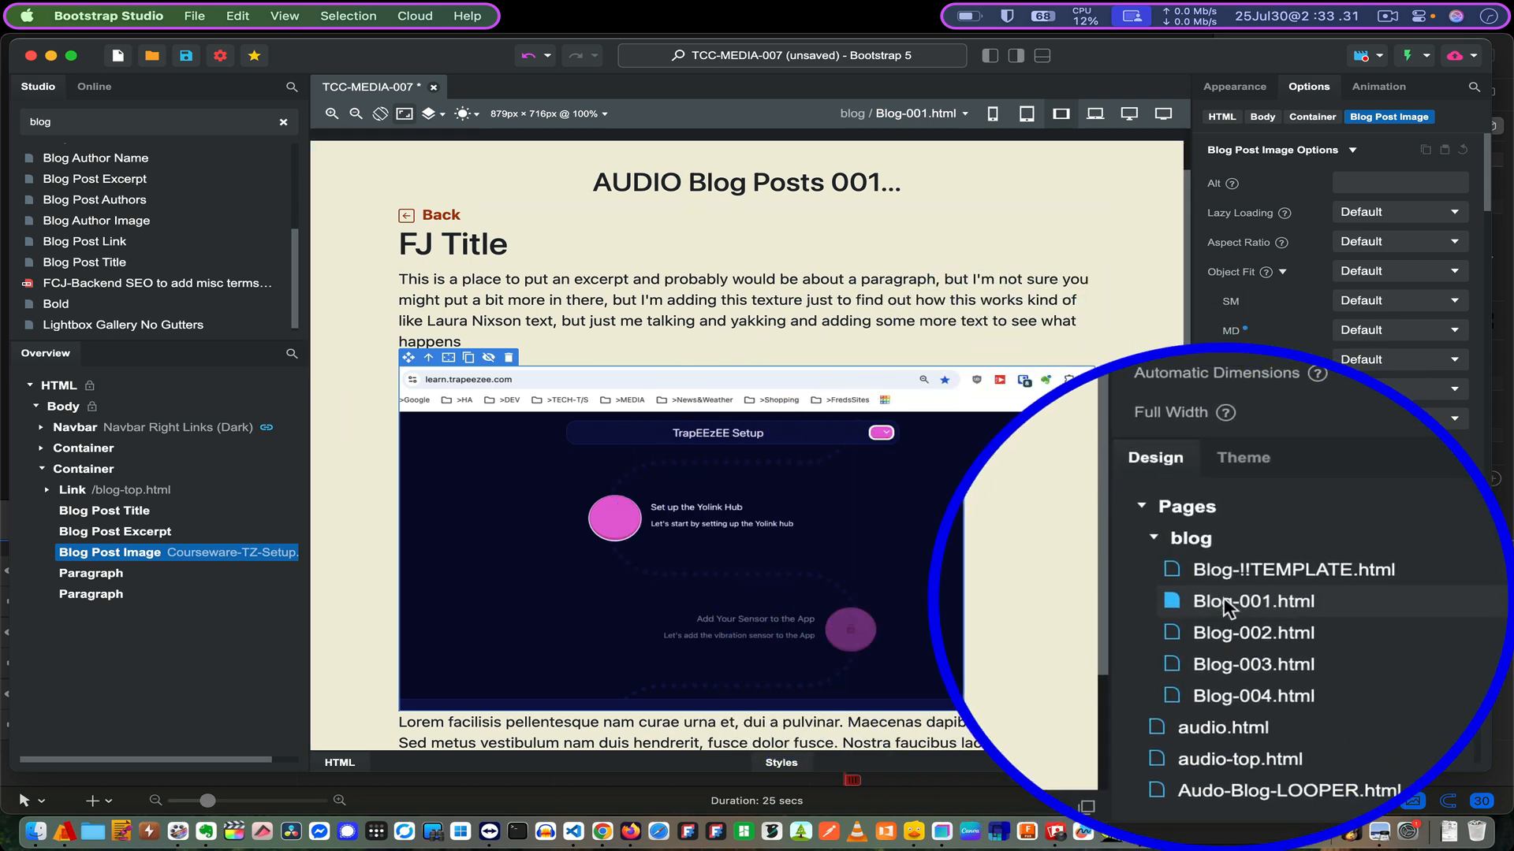
pyautogui.rightClick(1224, 598)
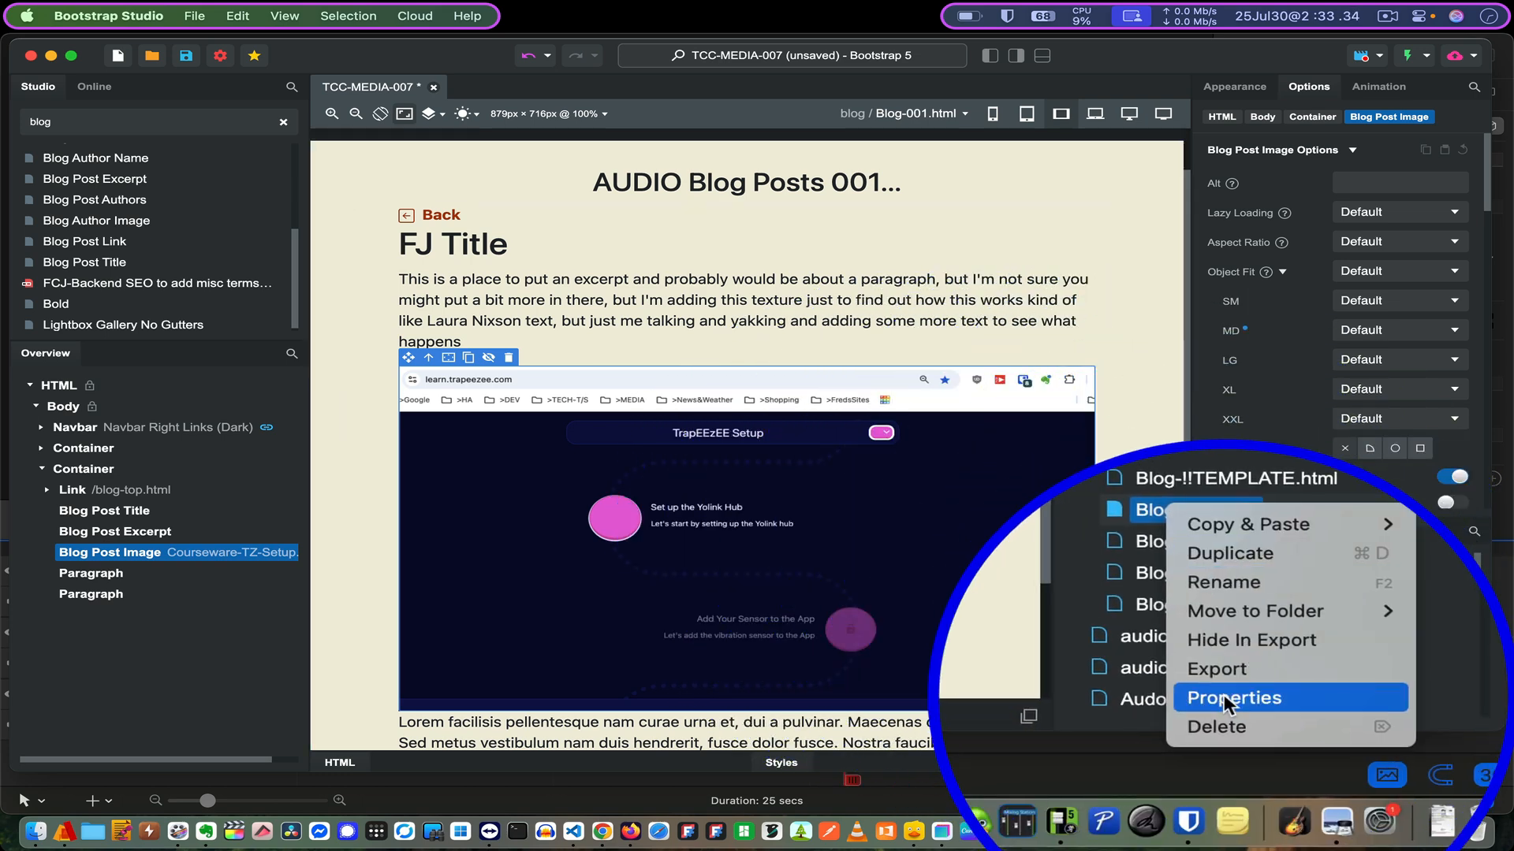
pyautogui.click(1223, 694)
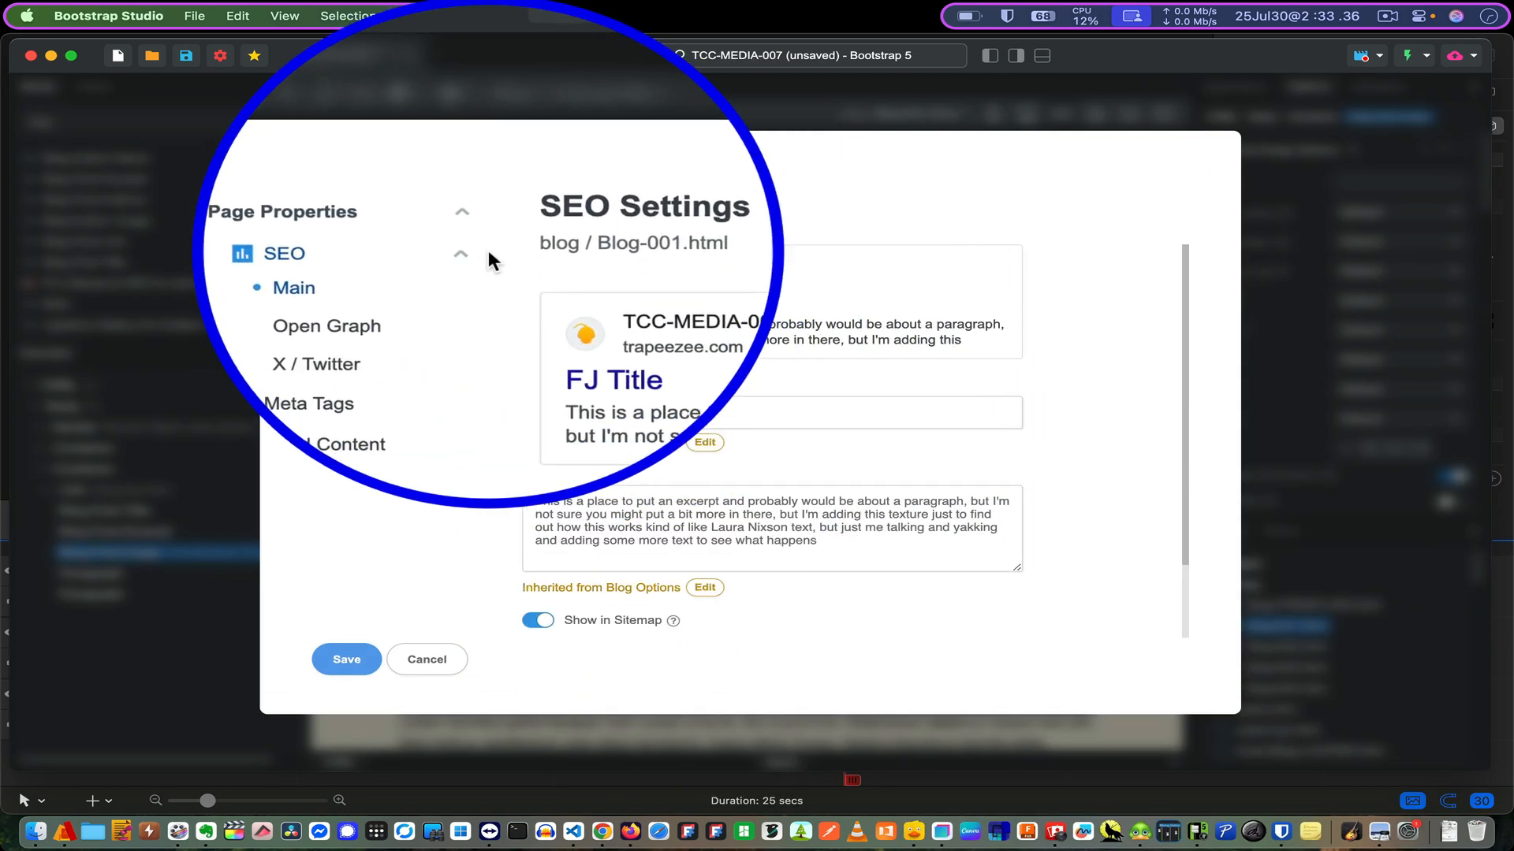
pyautogui.click(371, 372)
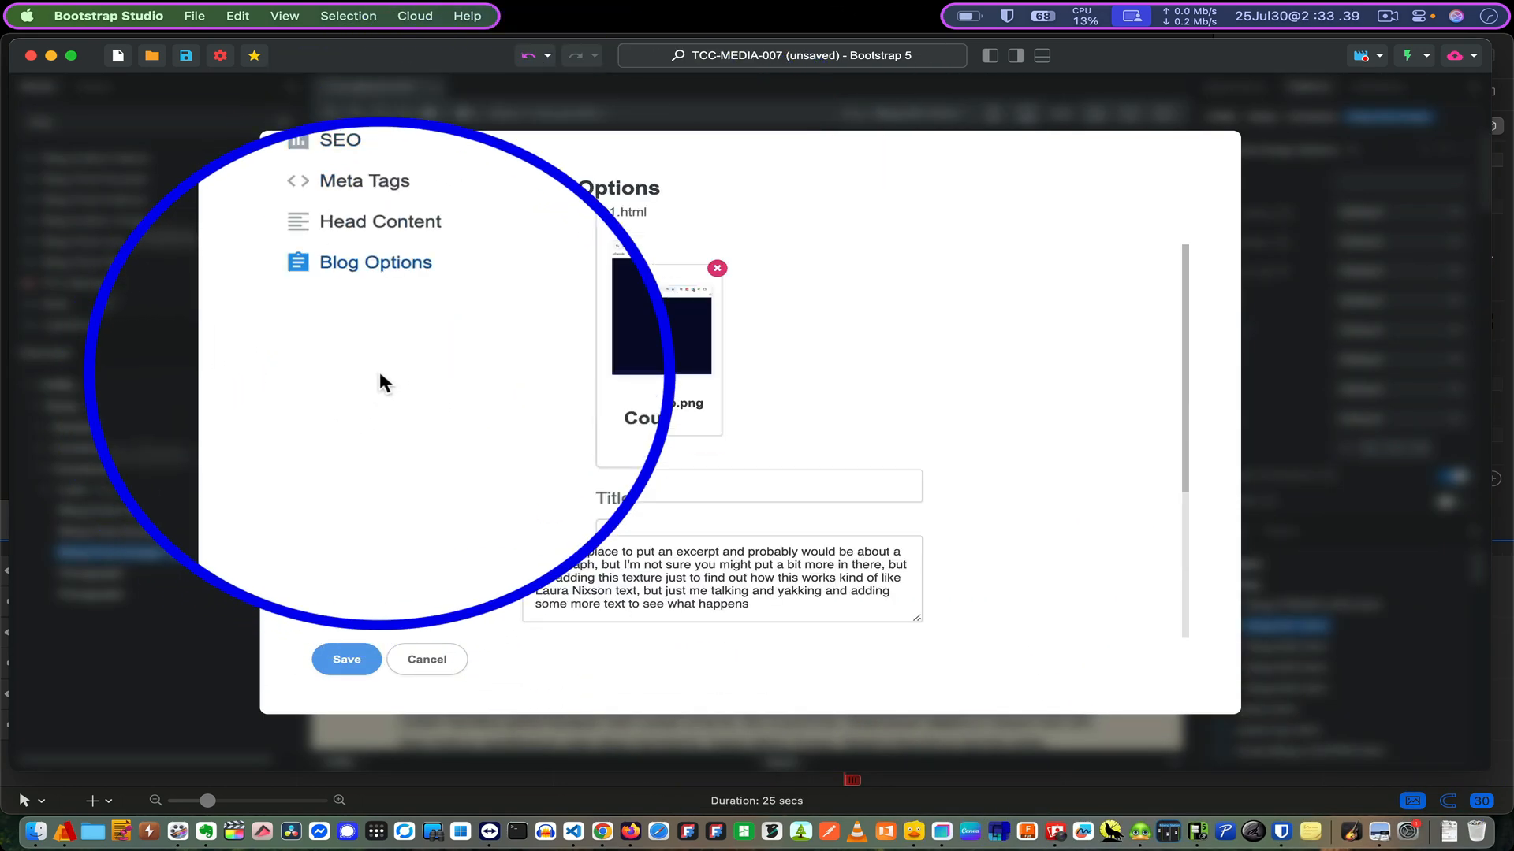
pyautogui.scroll(-5, 849, 331)
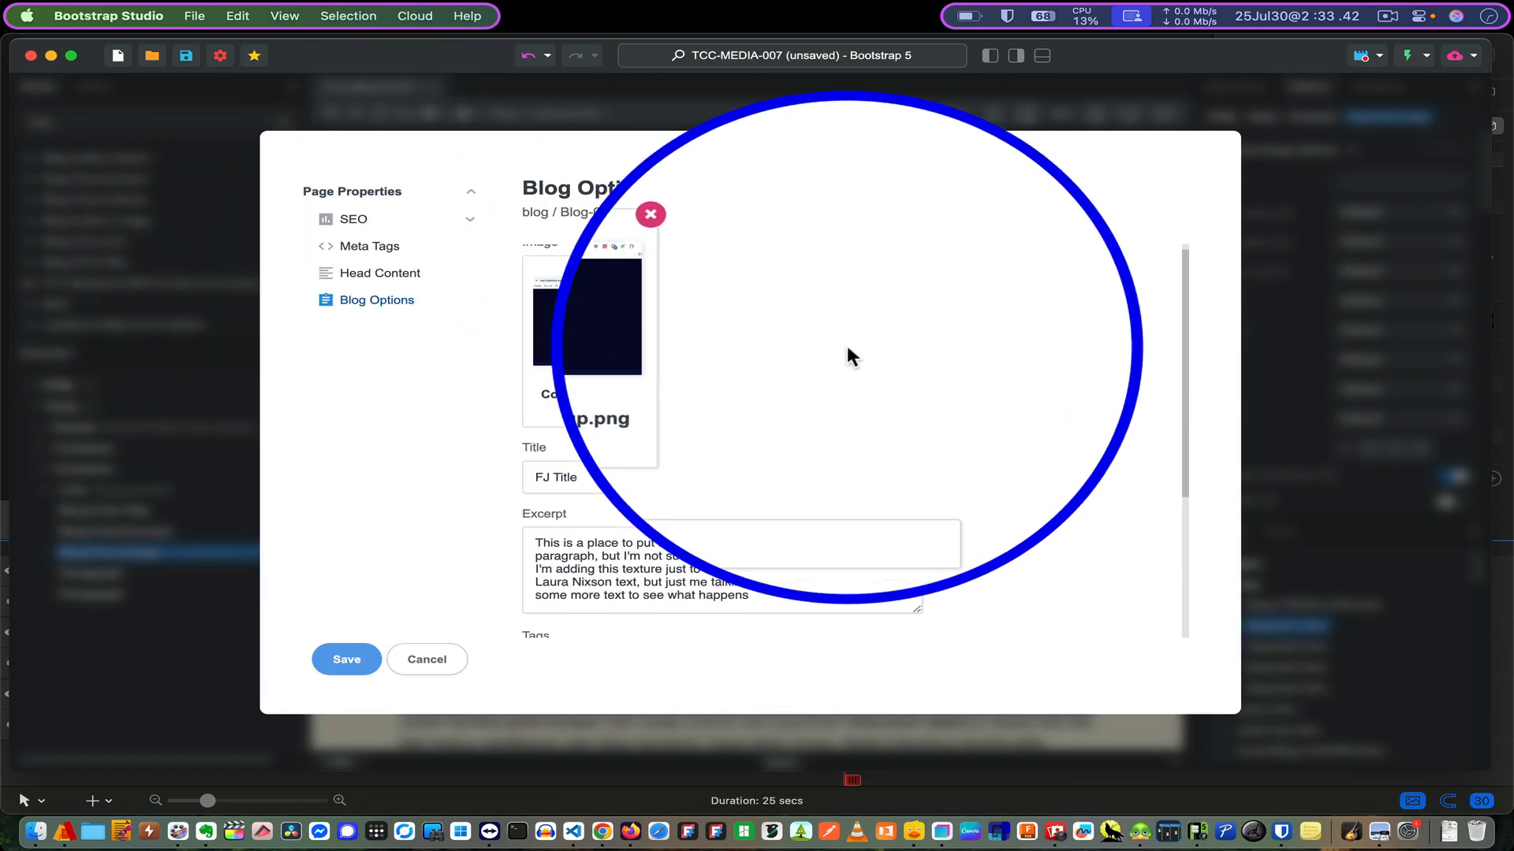
pyautogui.scroll(2, 847, 345)
pyautogui.scroll(-2, 848, 347)
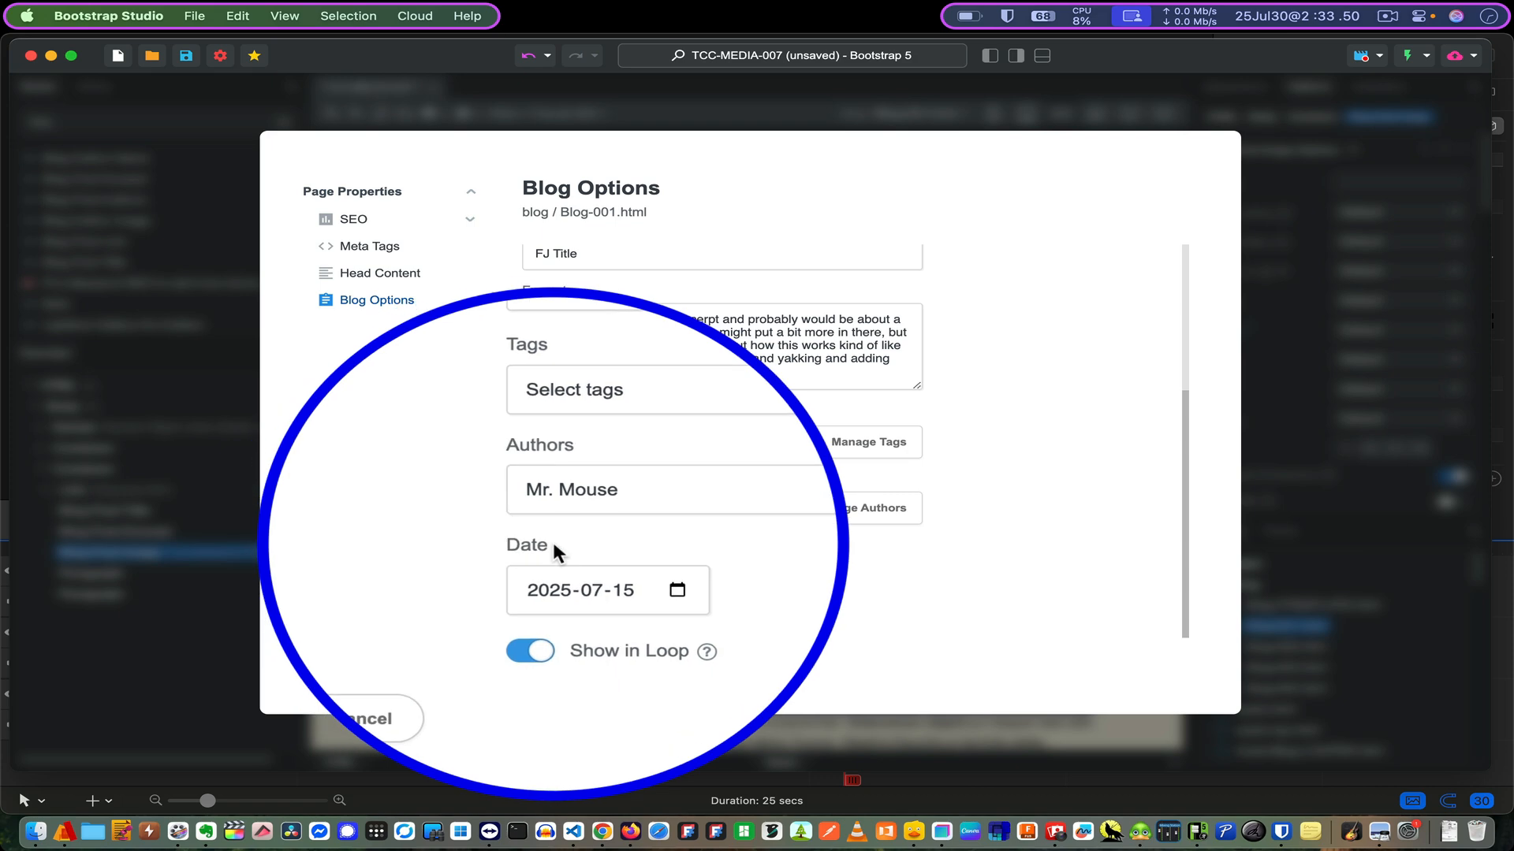
pyautogui.click(416, 598)
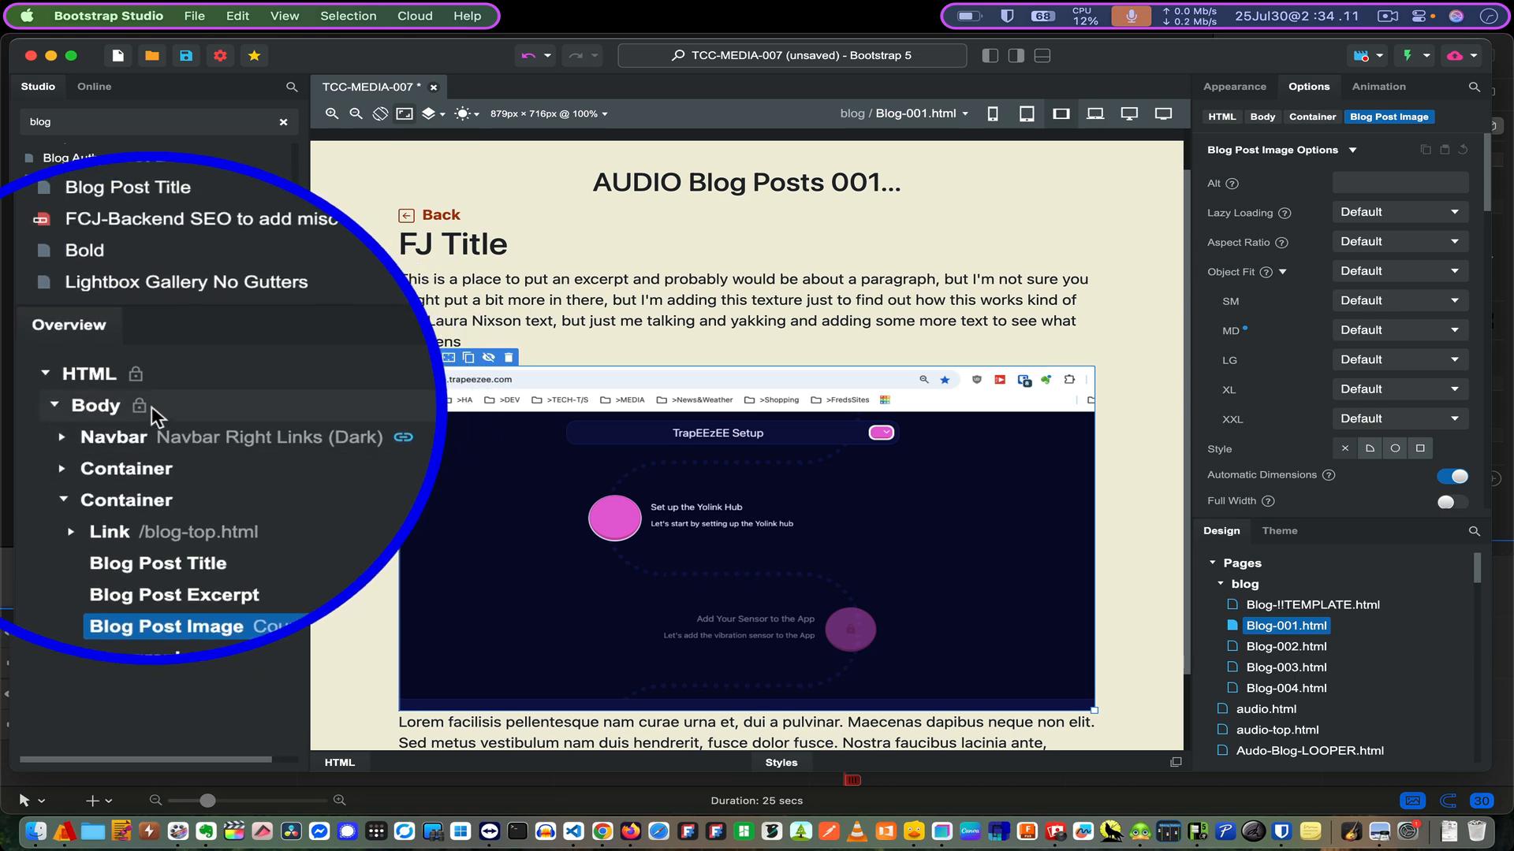
# - Switch to index.html and select its Blog Loop's Loop Base to show the row settings
pyautogui.click(899, 172)
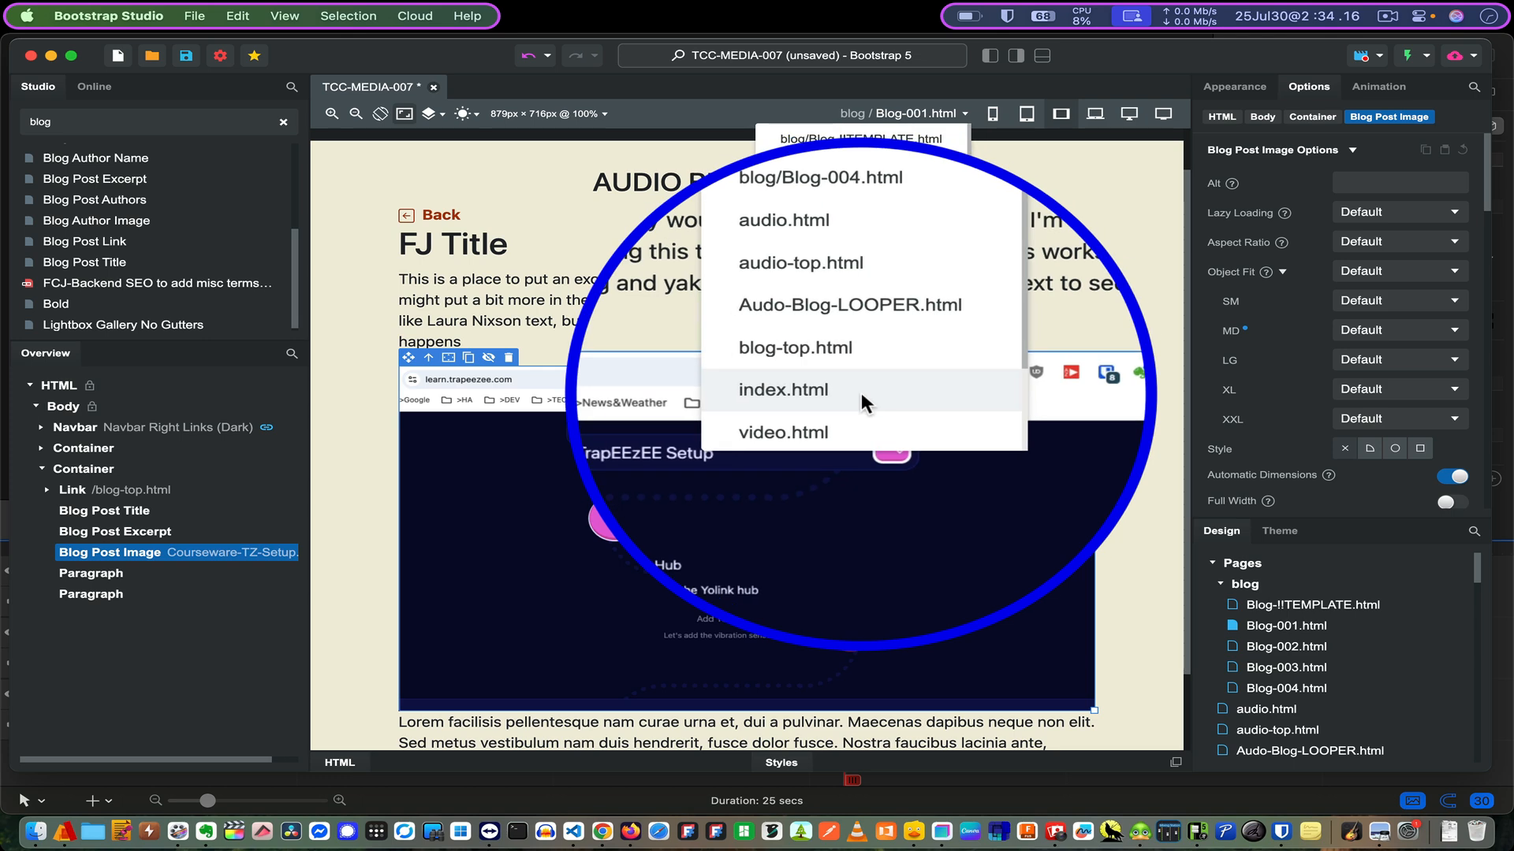
pyautogui.click(861, 392)
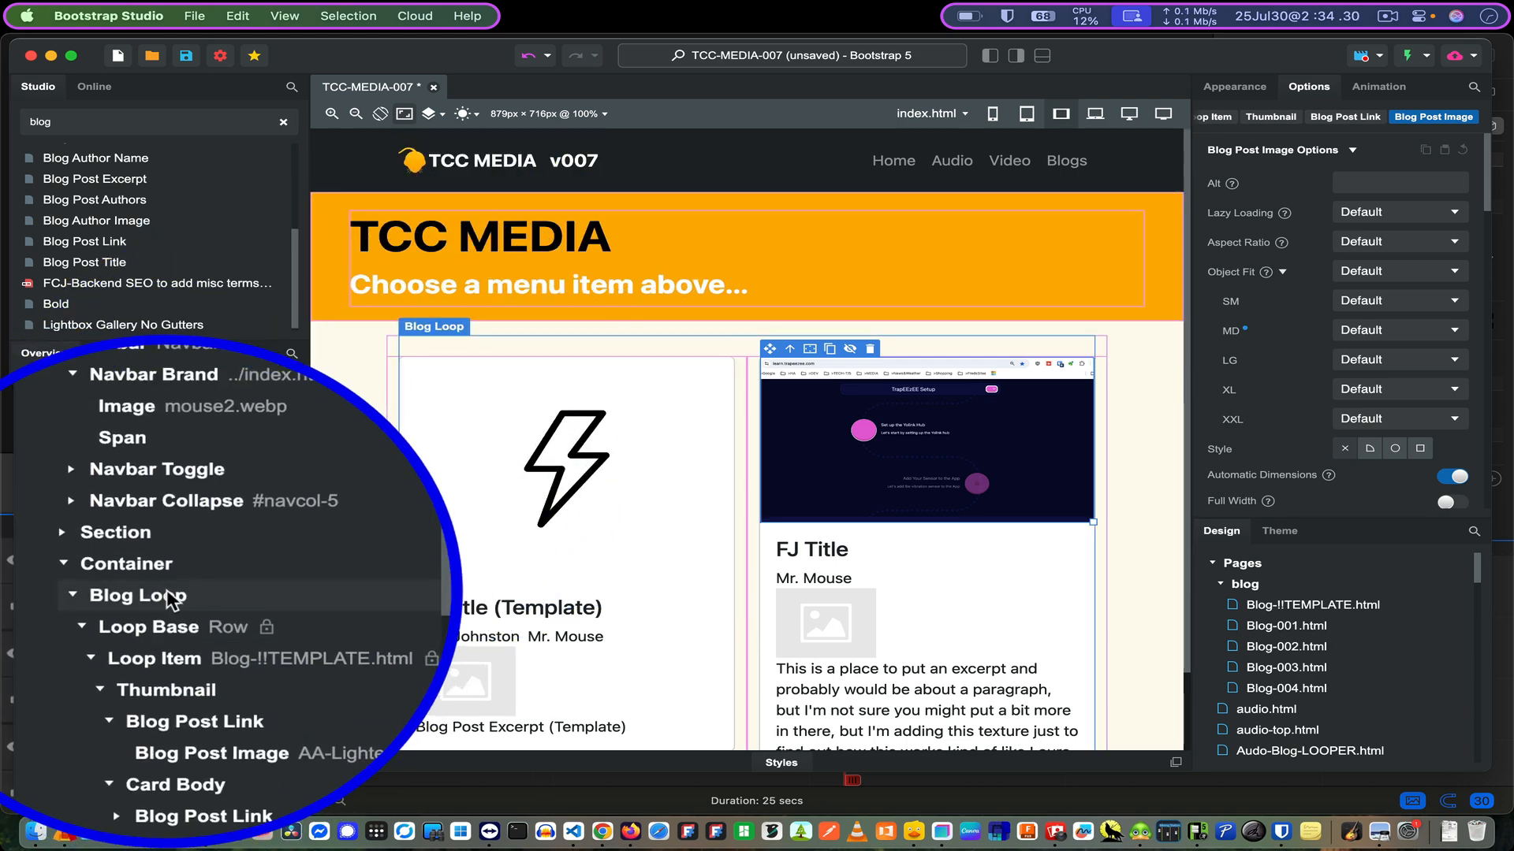
pyautogui.click(169, 599)
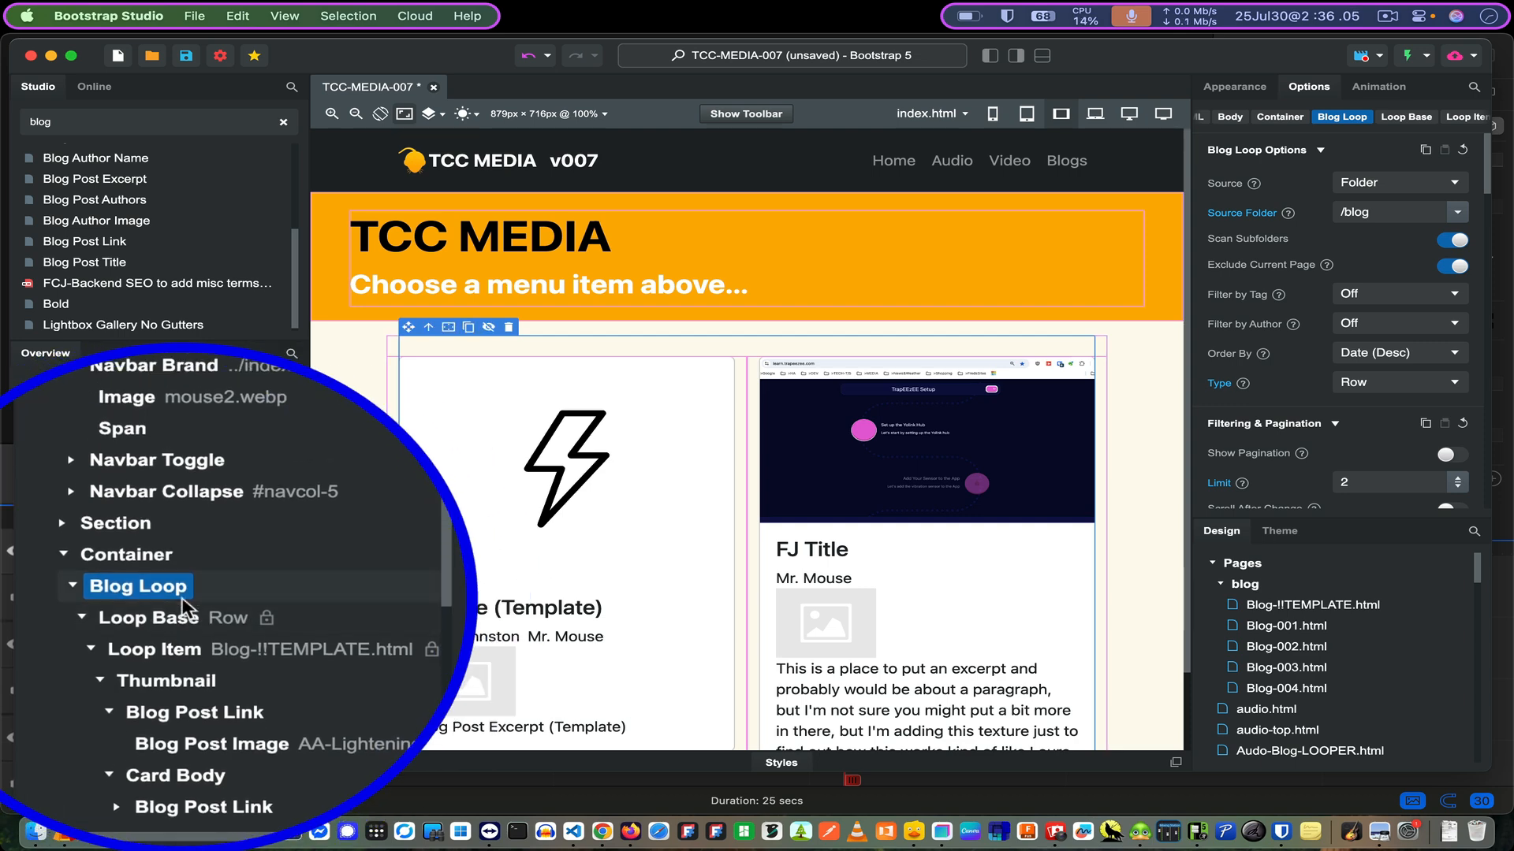
pyautogui.click(118, 613)
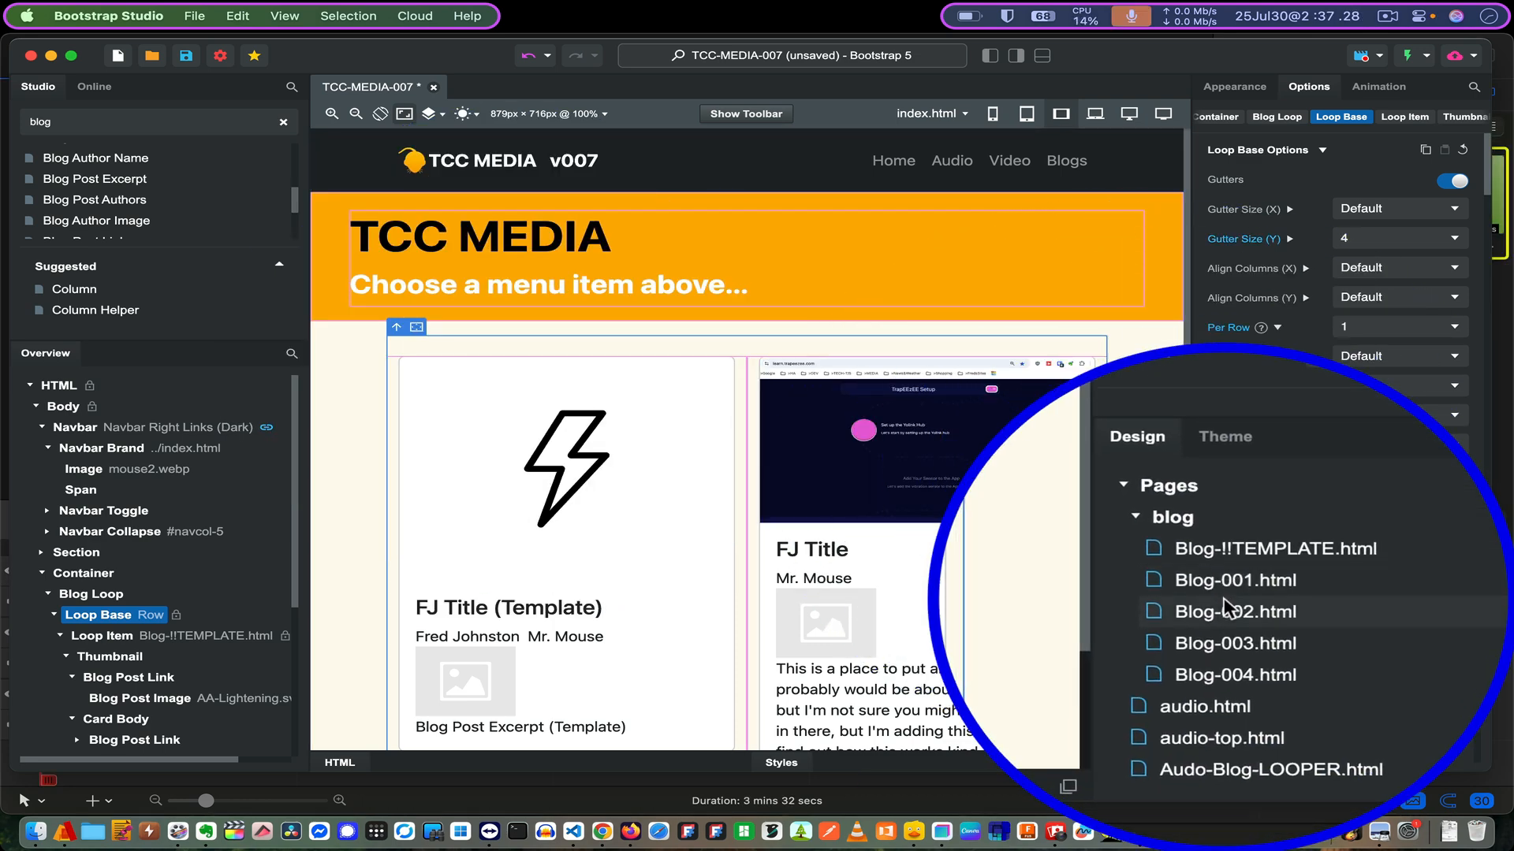
pyautogui.rightClick(1223, 606)
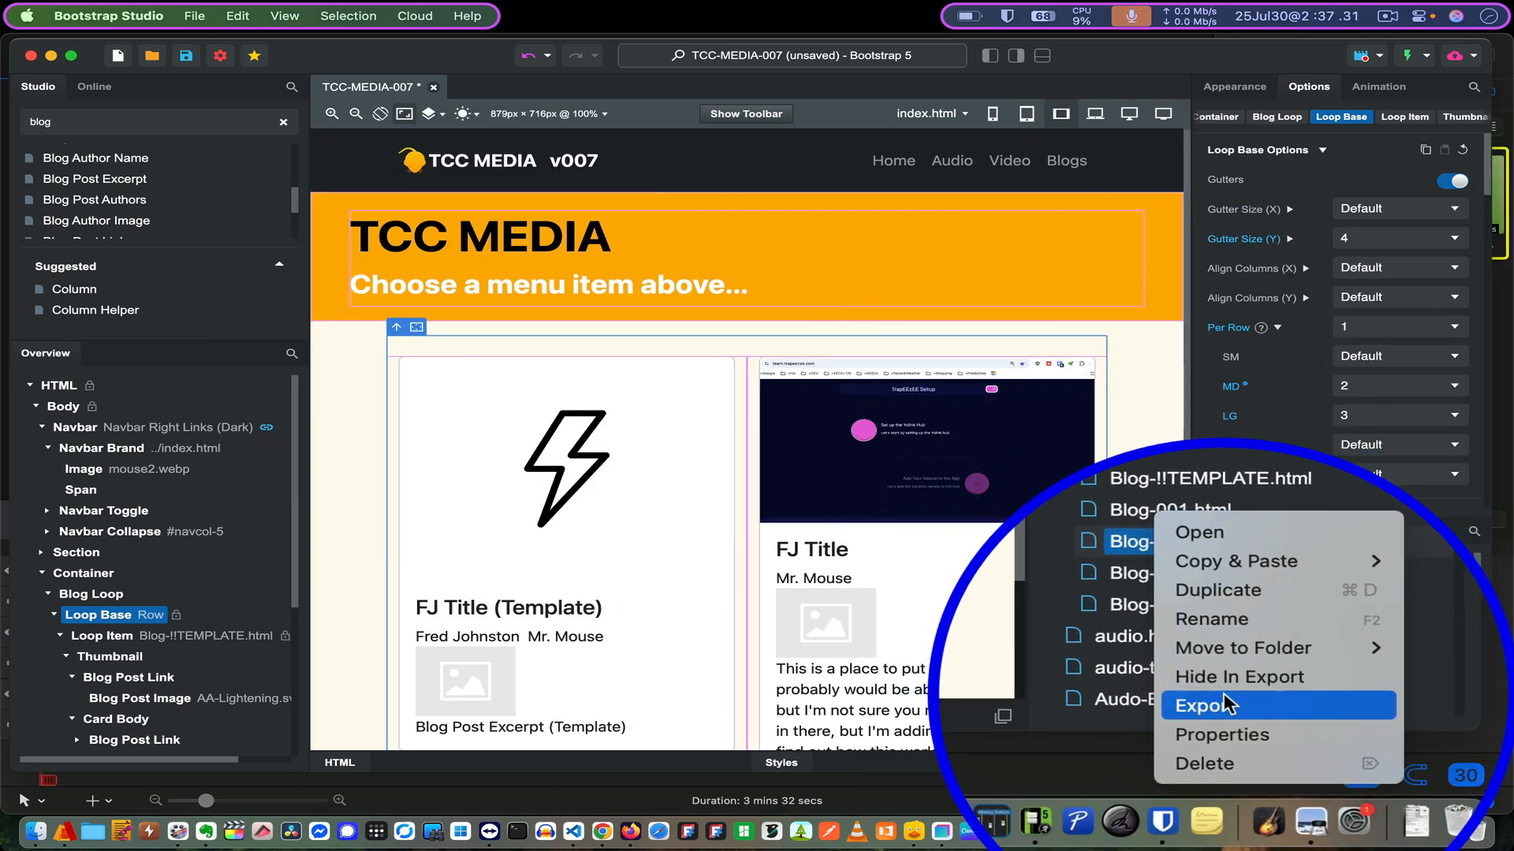
pyautogui.click(1226, 733)
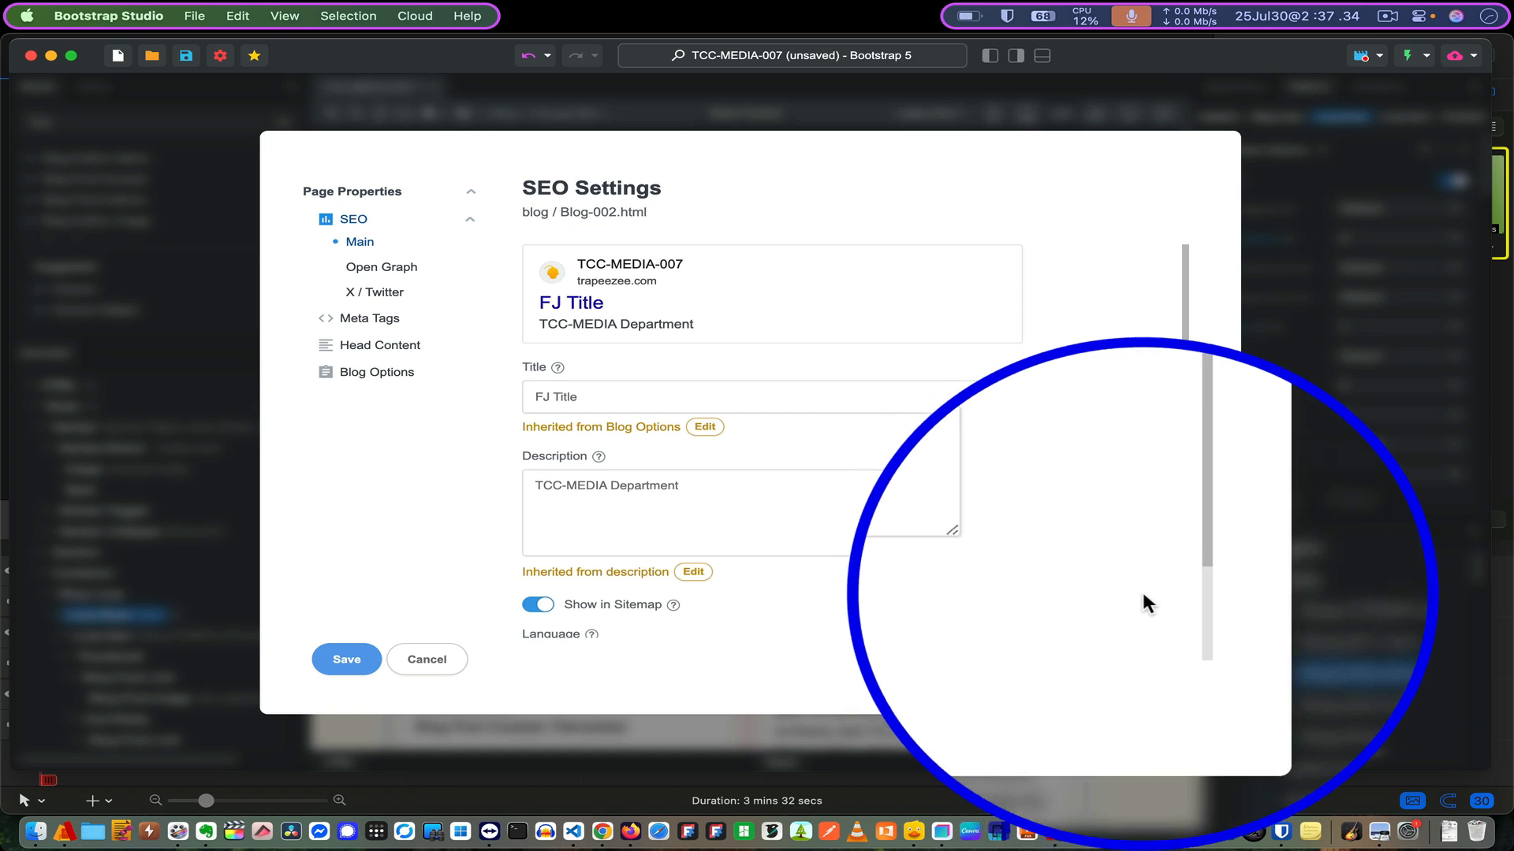
pyautogui.scroll(-2, 1156, 550)
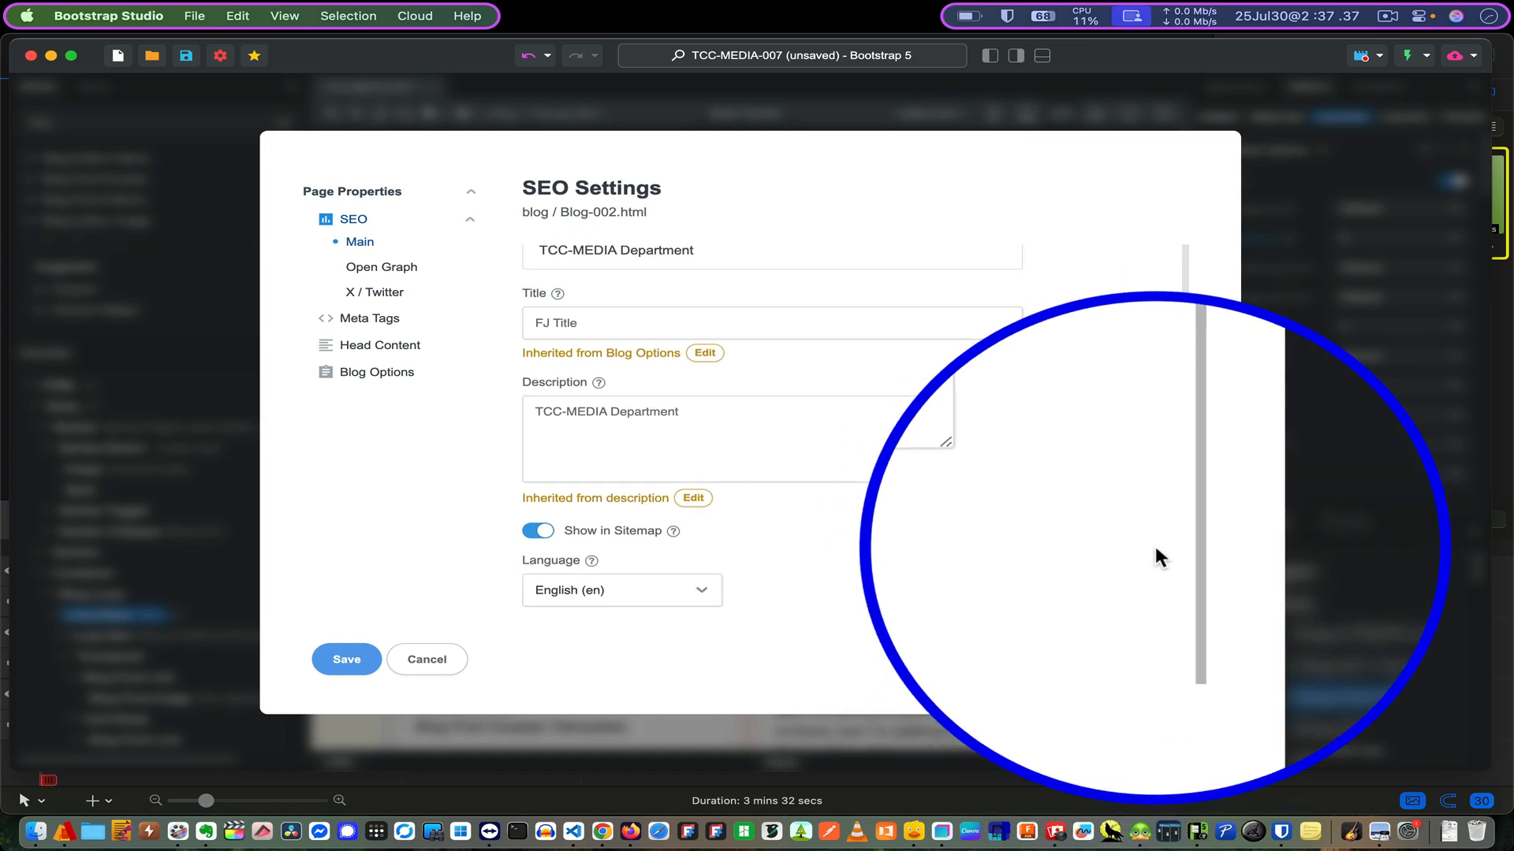
pyautogui.scroll(2, 1155, 549)
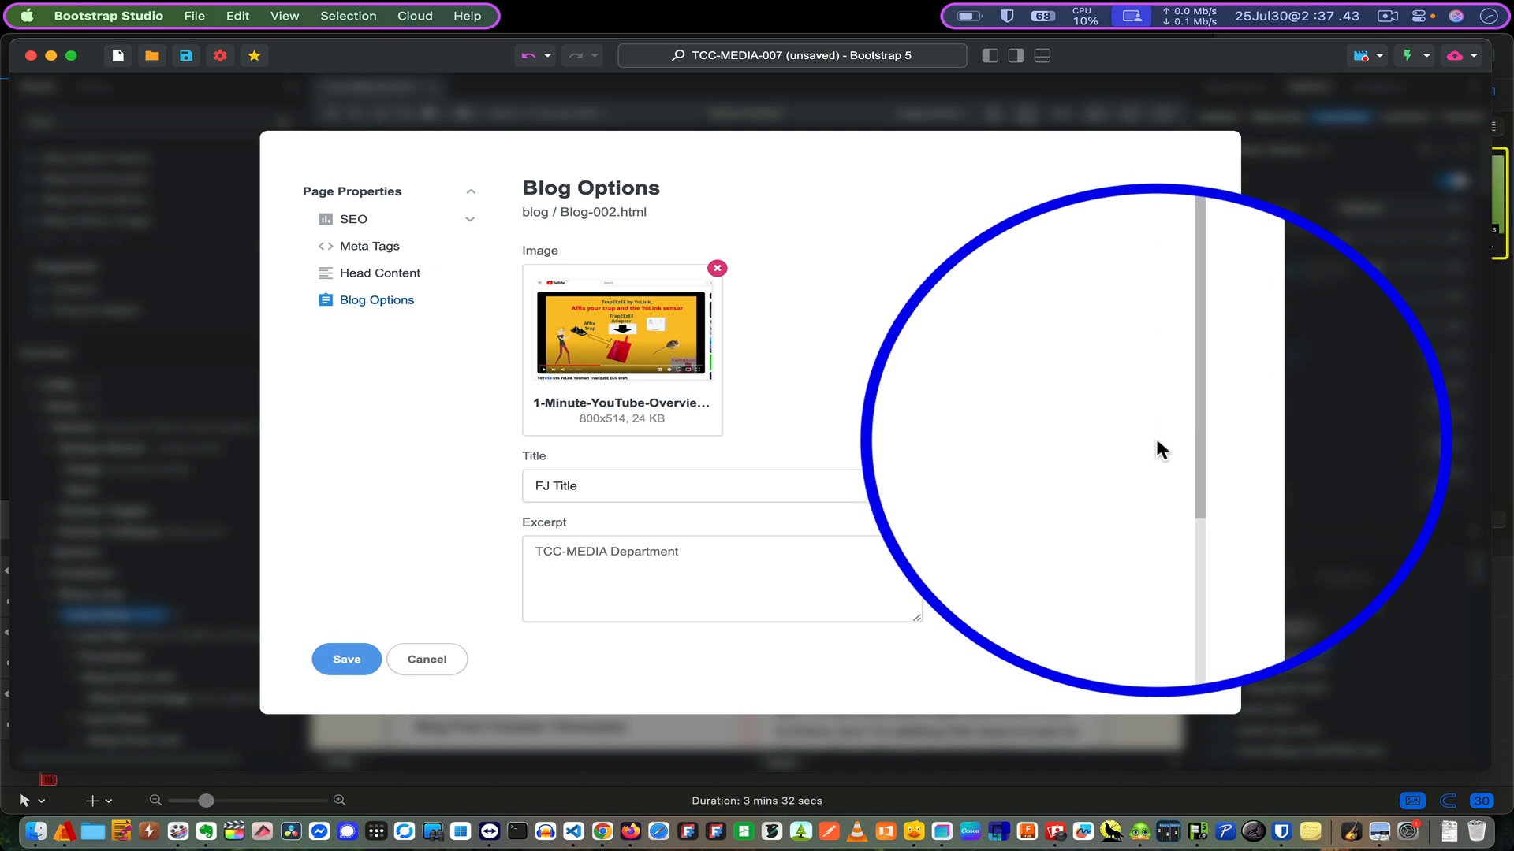
pyautogui.scroll(-5, 1156, 441)
pyautogui.scroll(-1, 1156, 439)
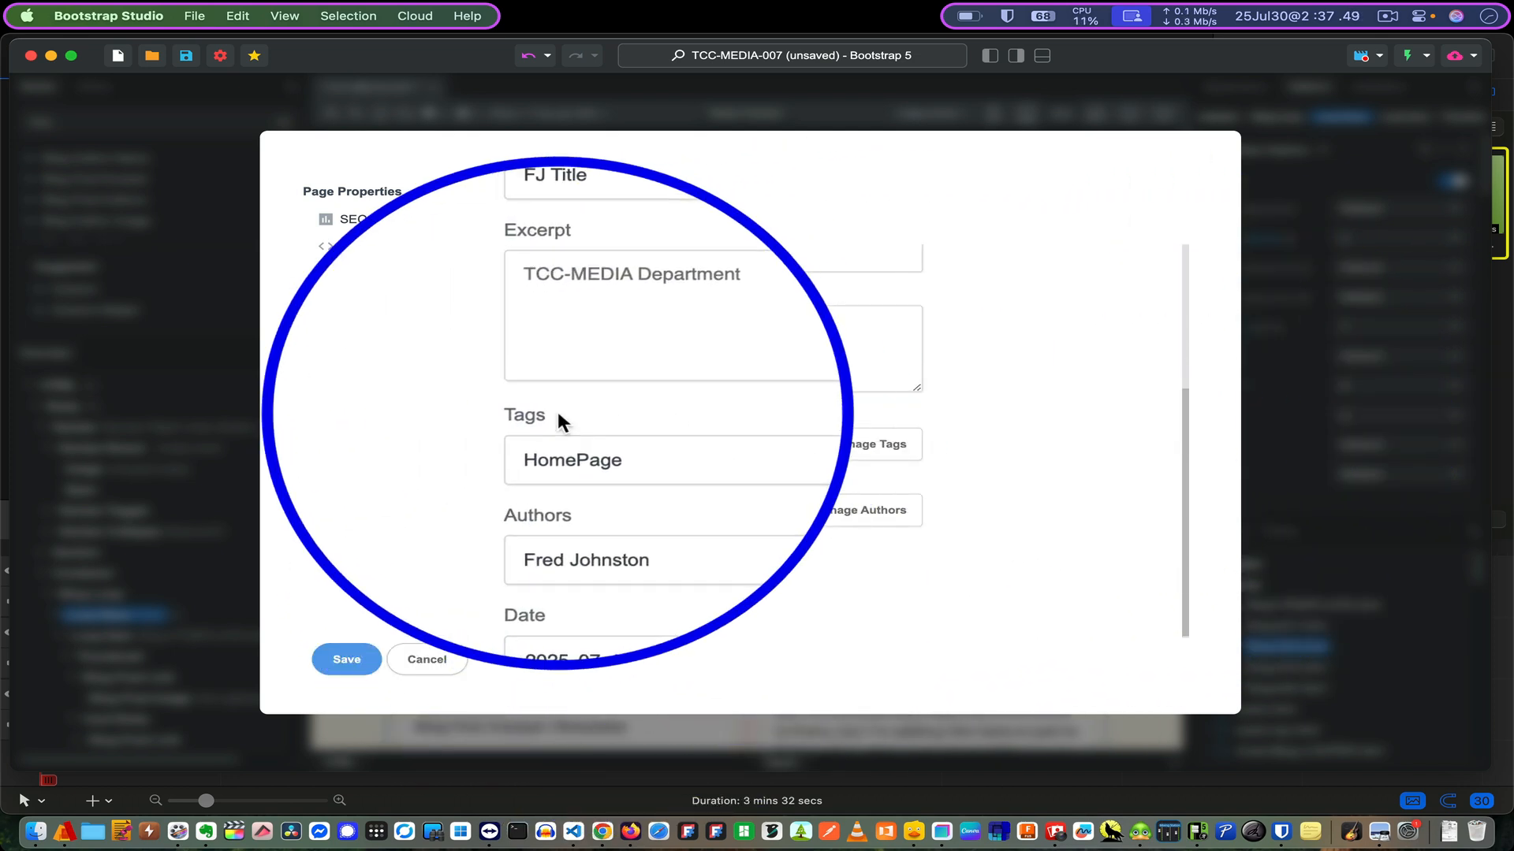
pyautogui.click(798, 438)
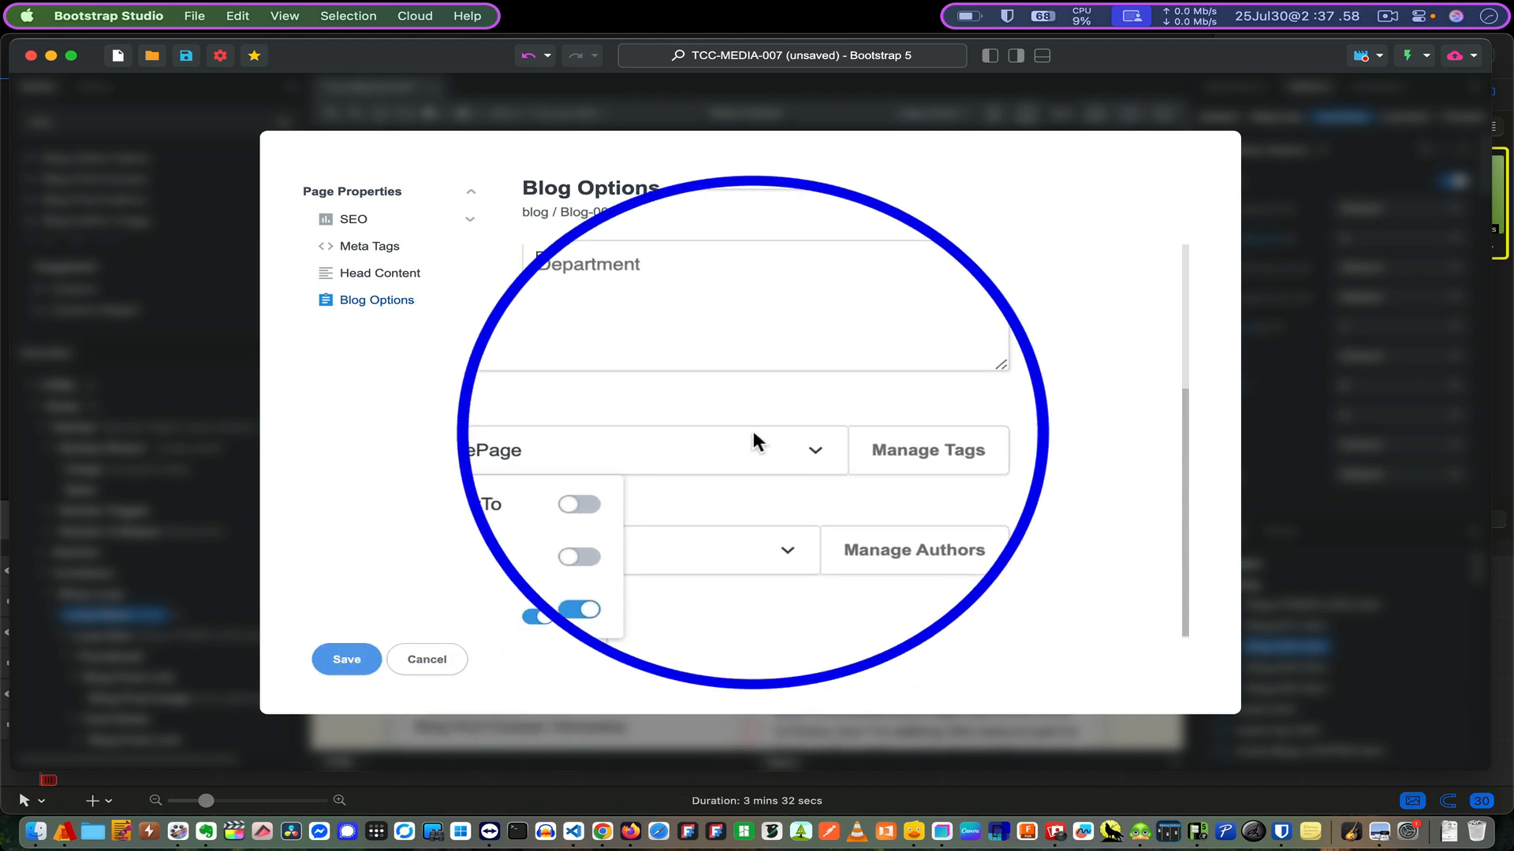
pyautogui.click(754, 430)
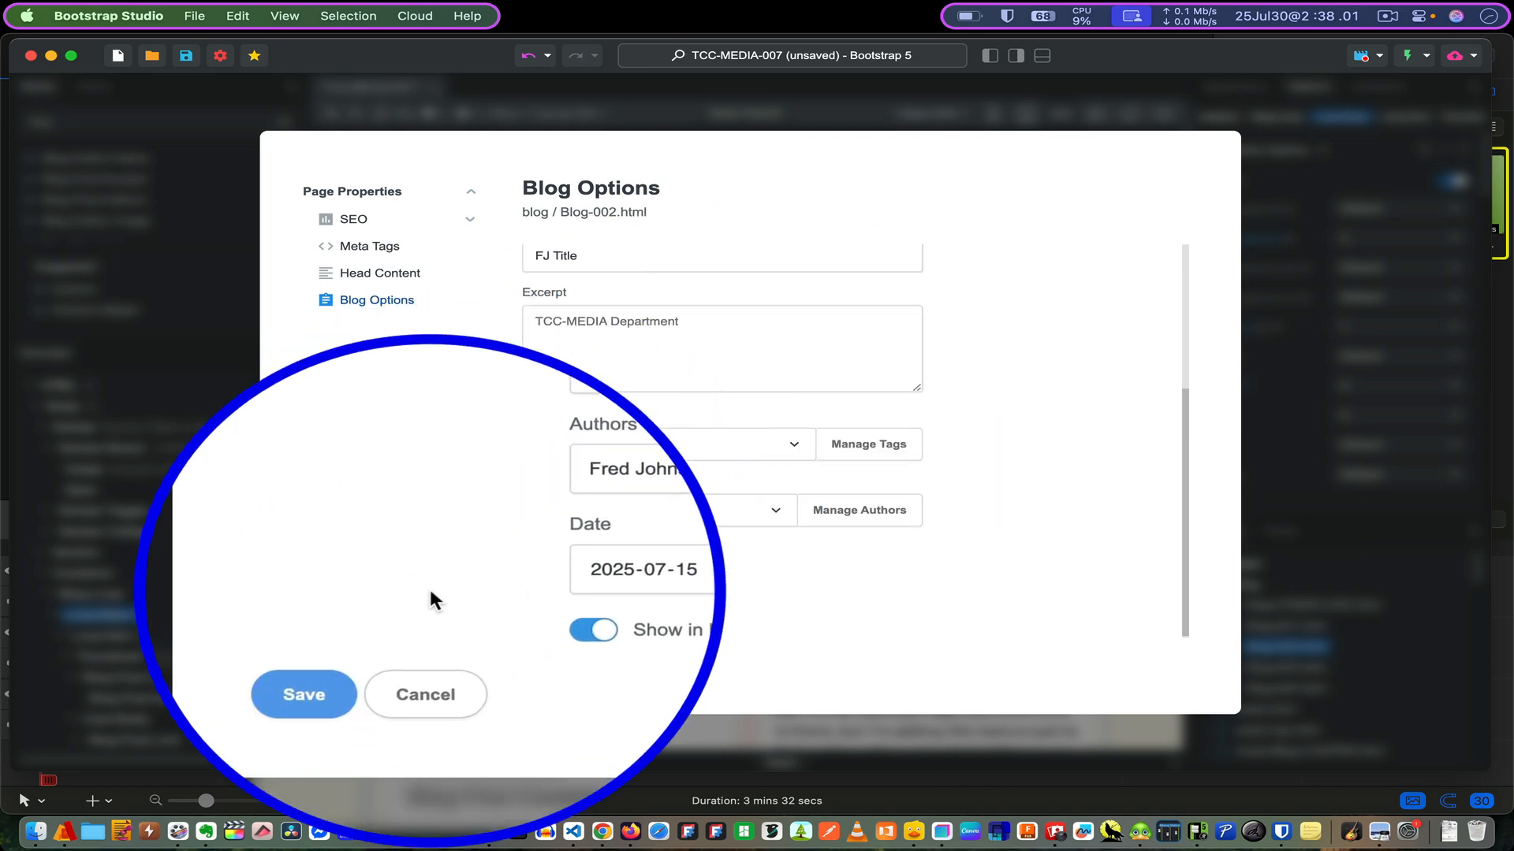
pyautogui.click(438, 597)
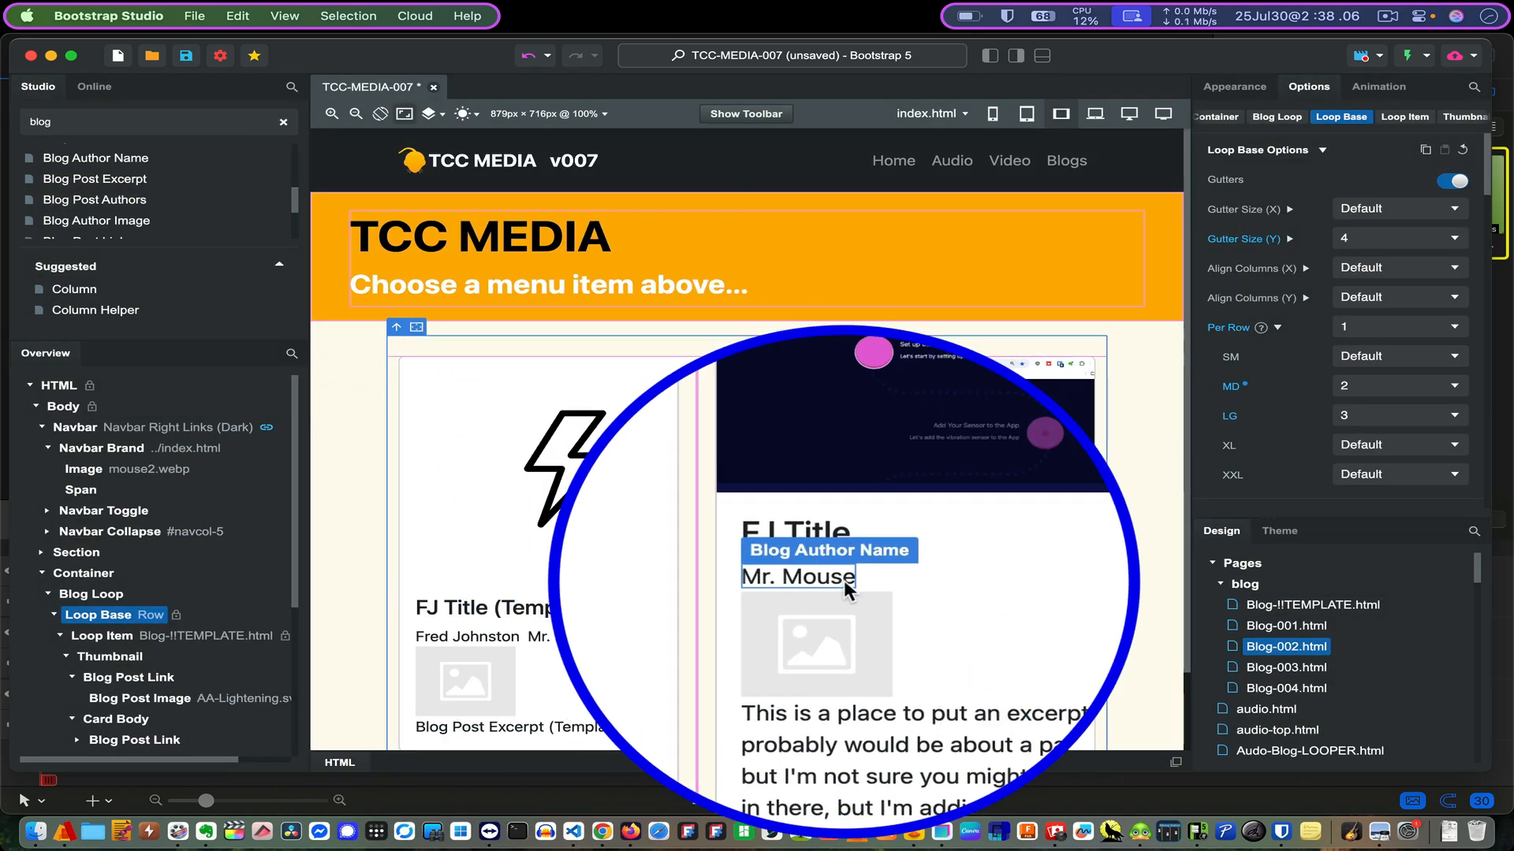
pyautogui.click(175, 604)
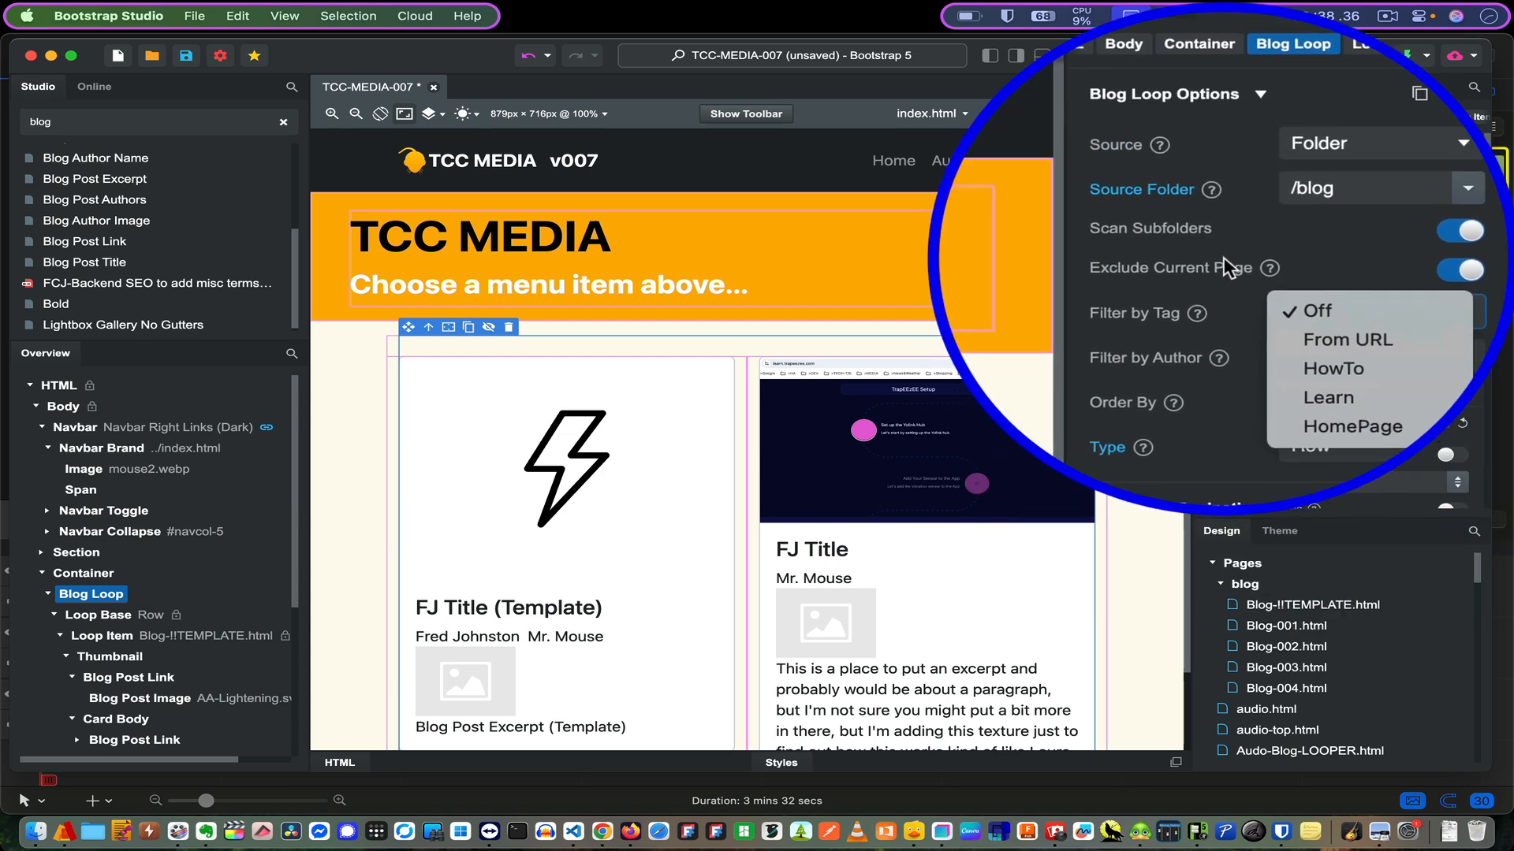
pyautogui.click(1224, 261)
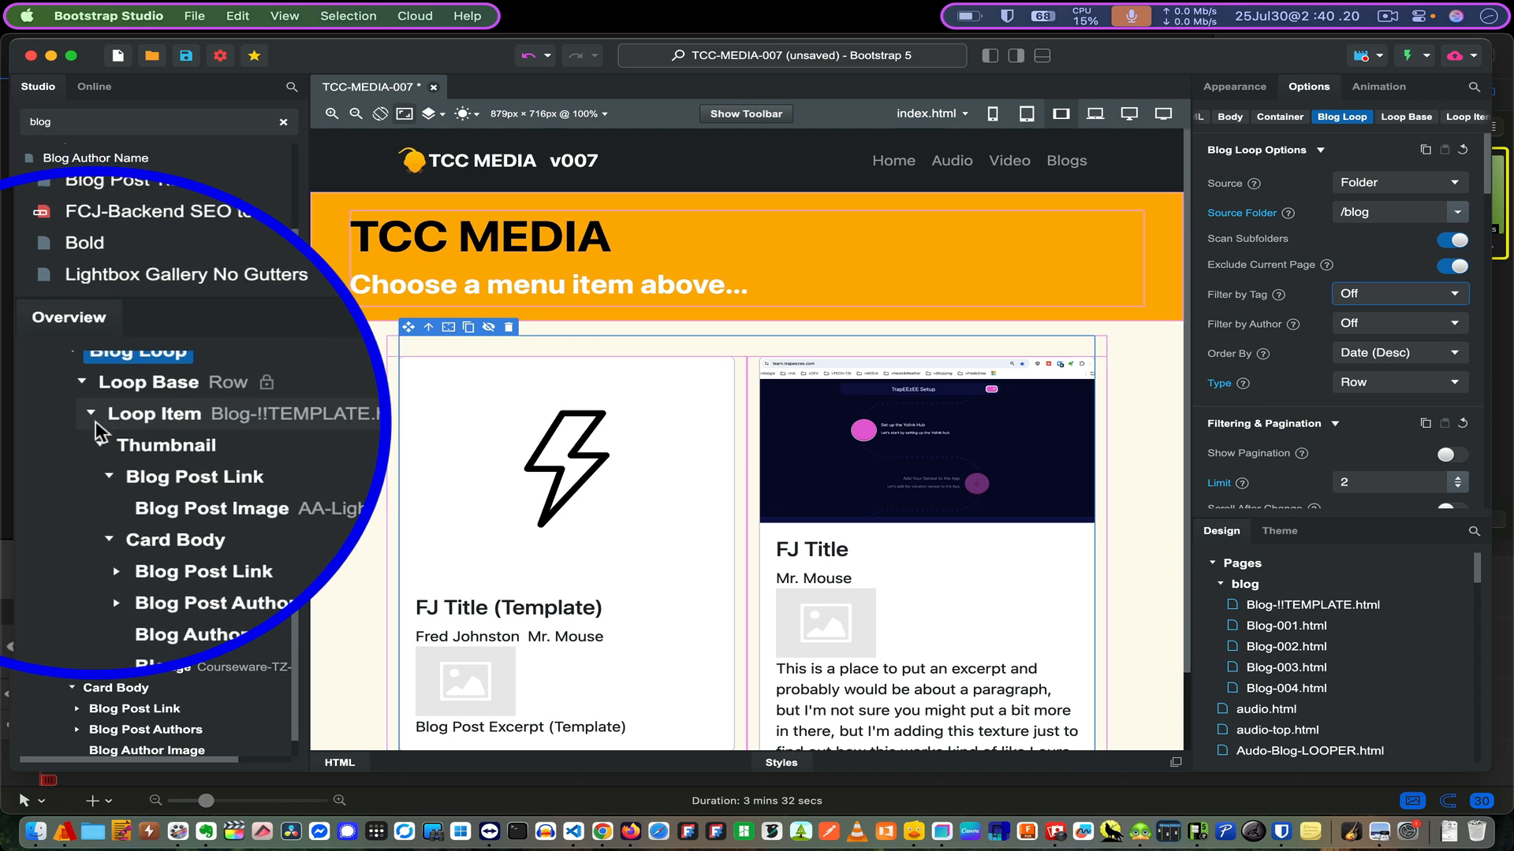
# - Collapse the Blog-001 loop item in the outline, then open Blog-!!TEMPLATE.html in the canvas
pyautogui.click(93, 422)
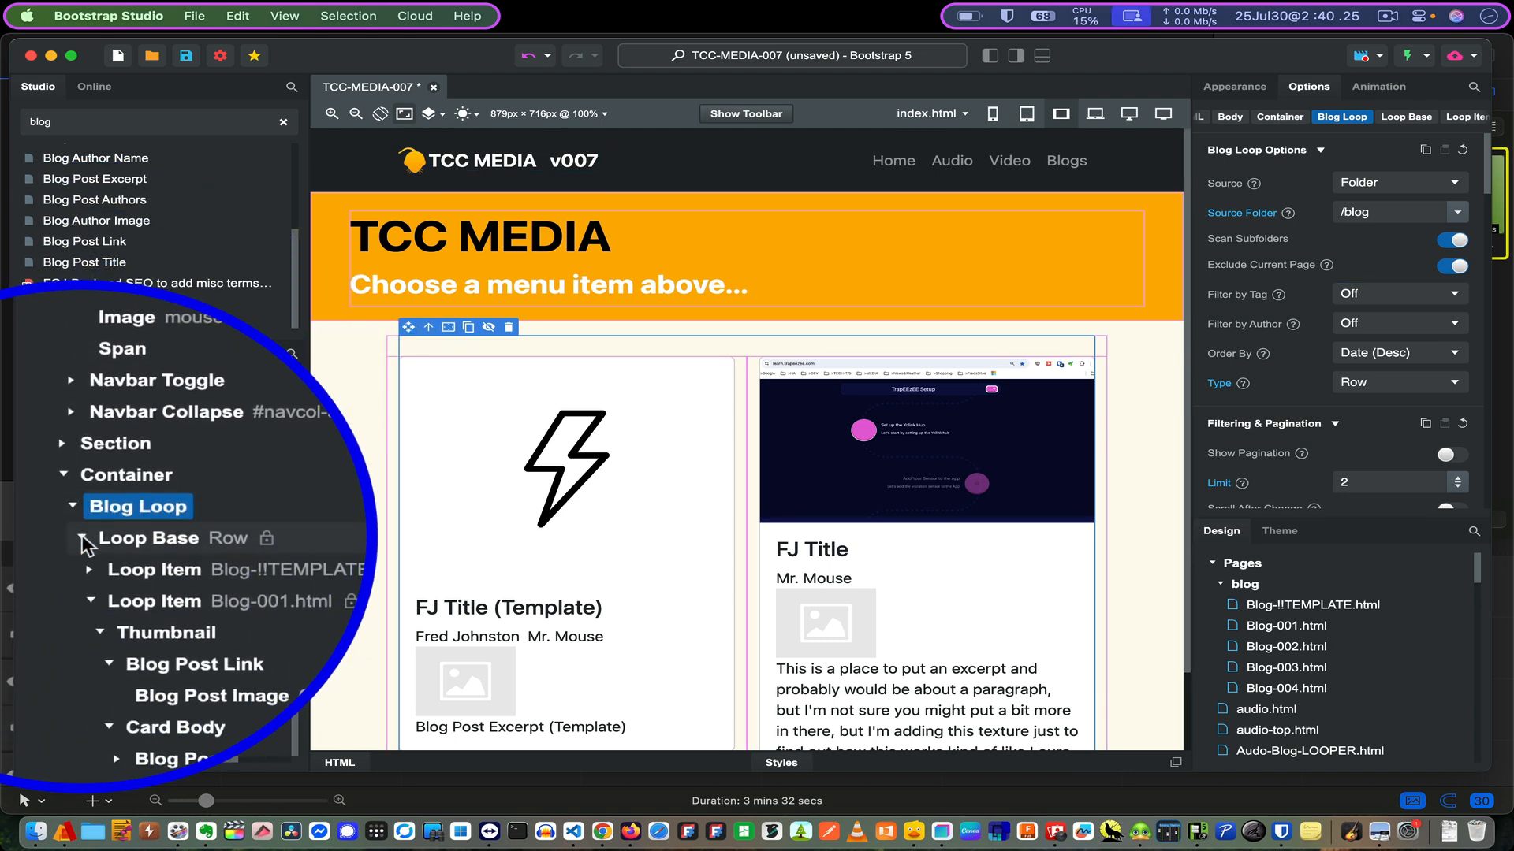
pyautogui.click(89, 581)
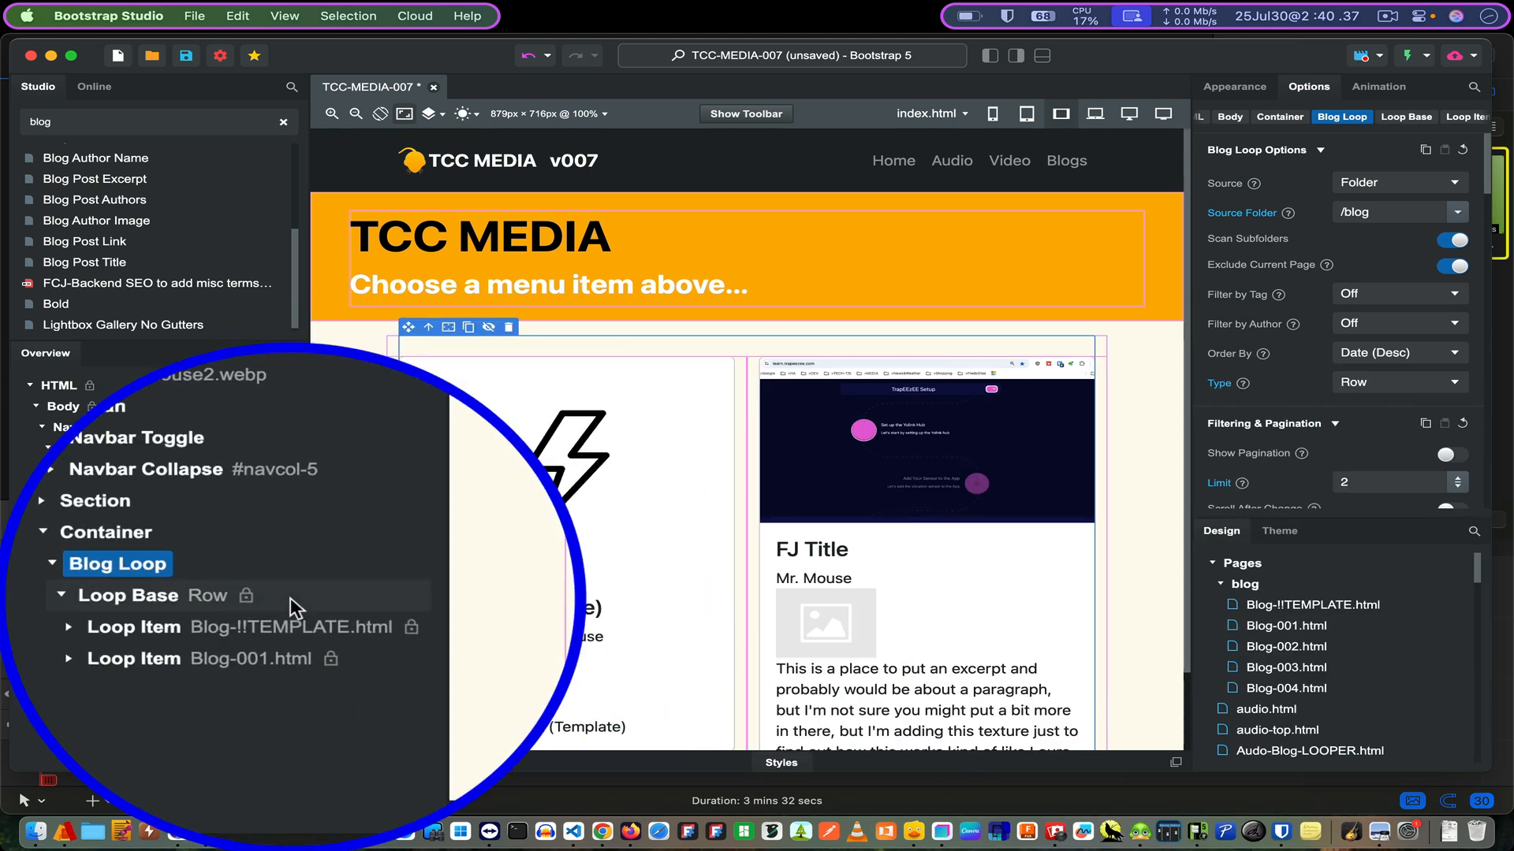
pyautogui.click(92, 600)
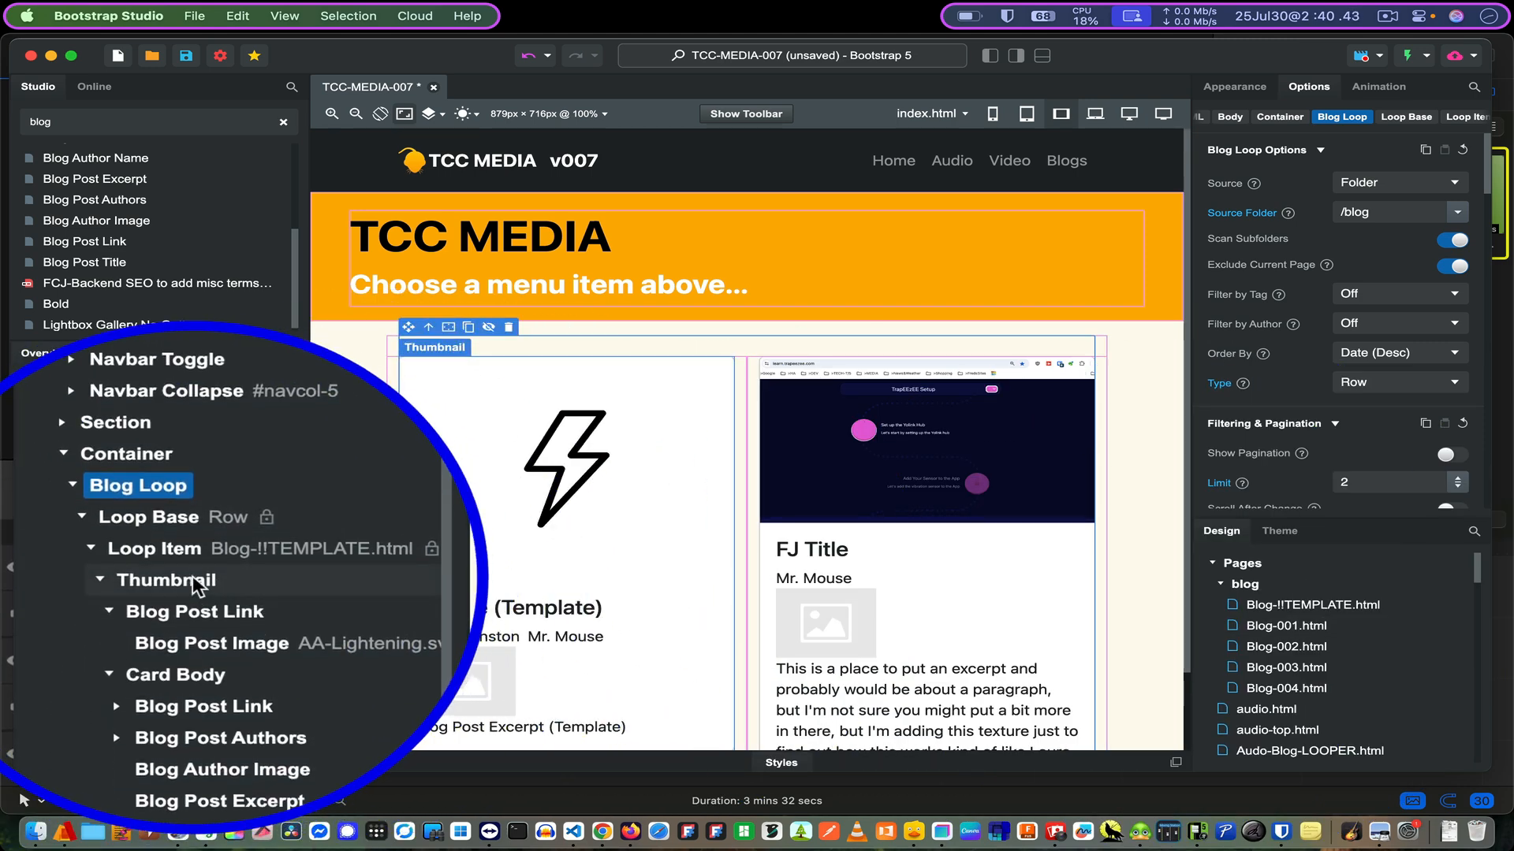
pyautogui.scroll(-3, 197, 595)
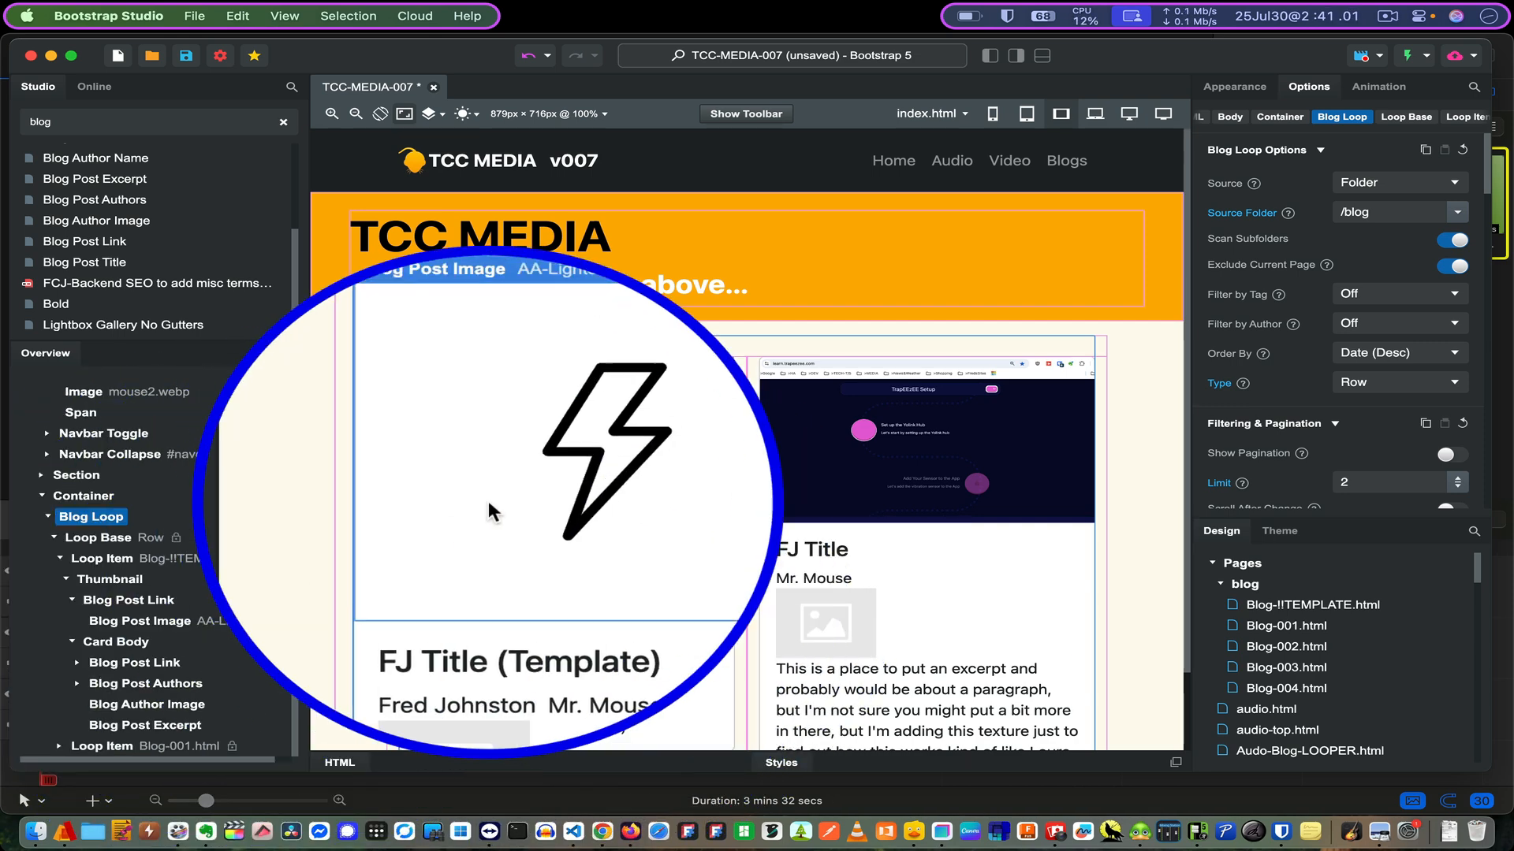
pyautogui.scroll(-2, 485, 500)
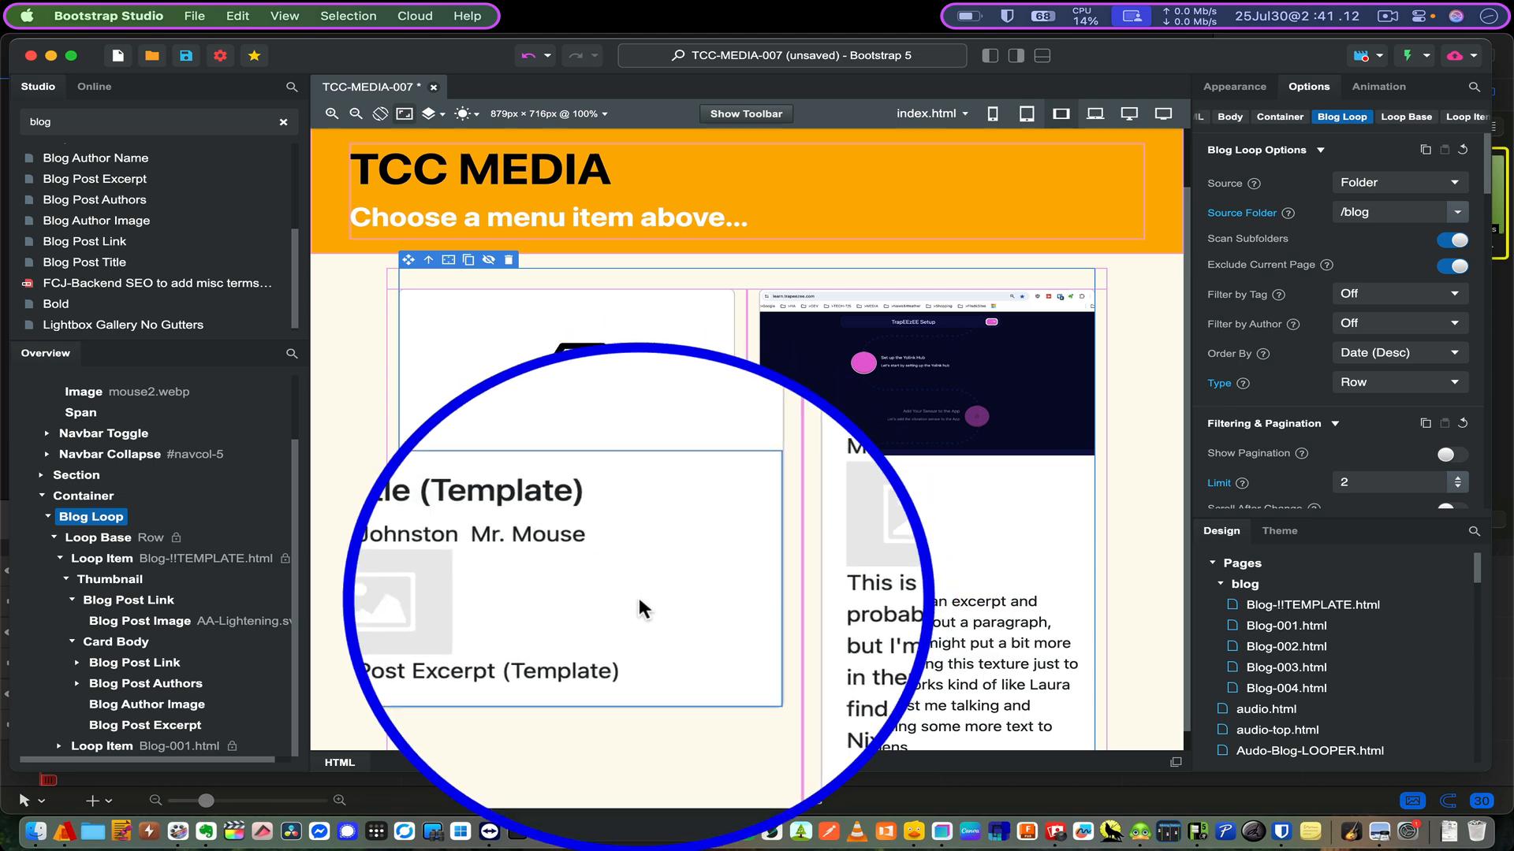
pyautogui.click(1226, 606)
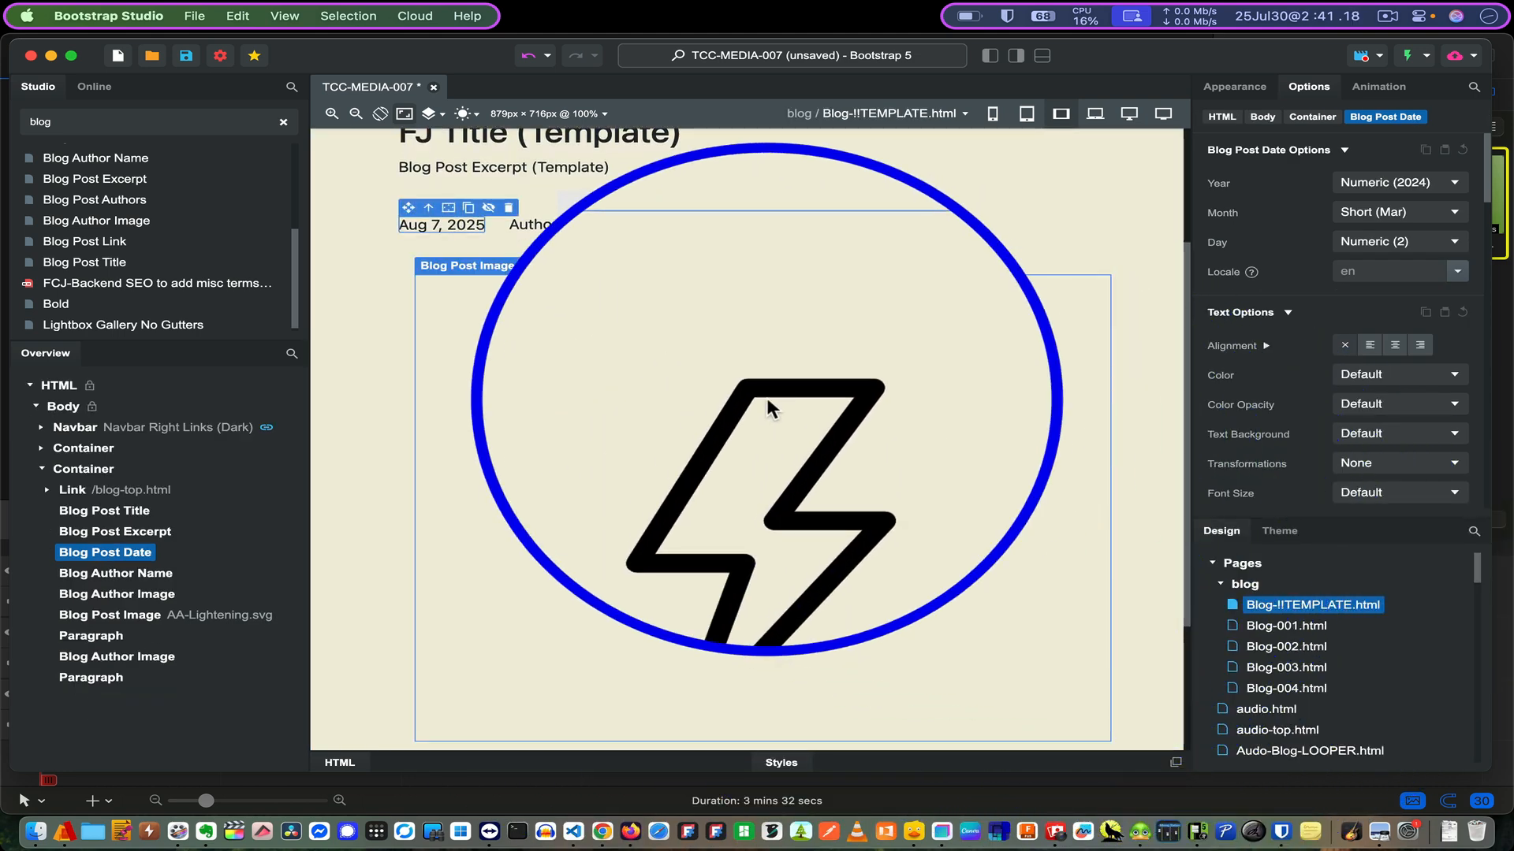
# - Drag a second Blog Author Name onto the template beside the first Author
pyautogui.scroll(2, 766, 397)
pyautogui.scroll(1, 767, 400)
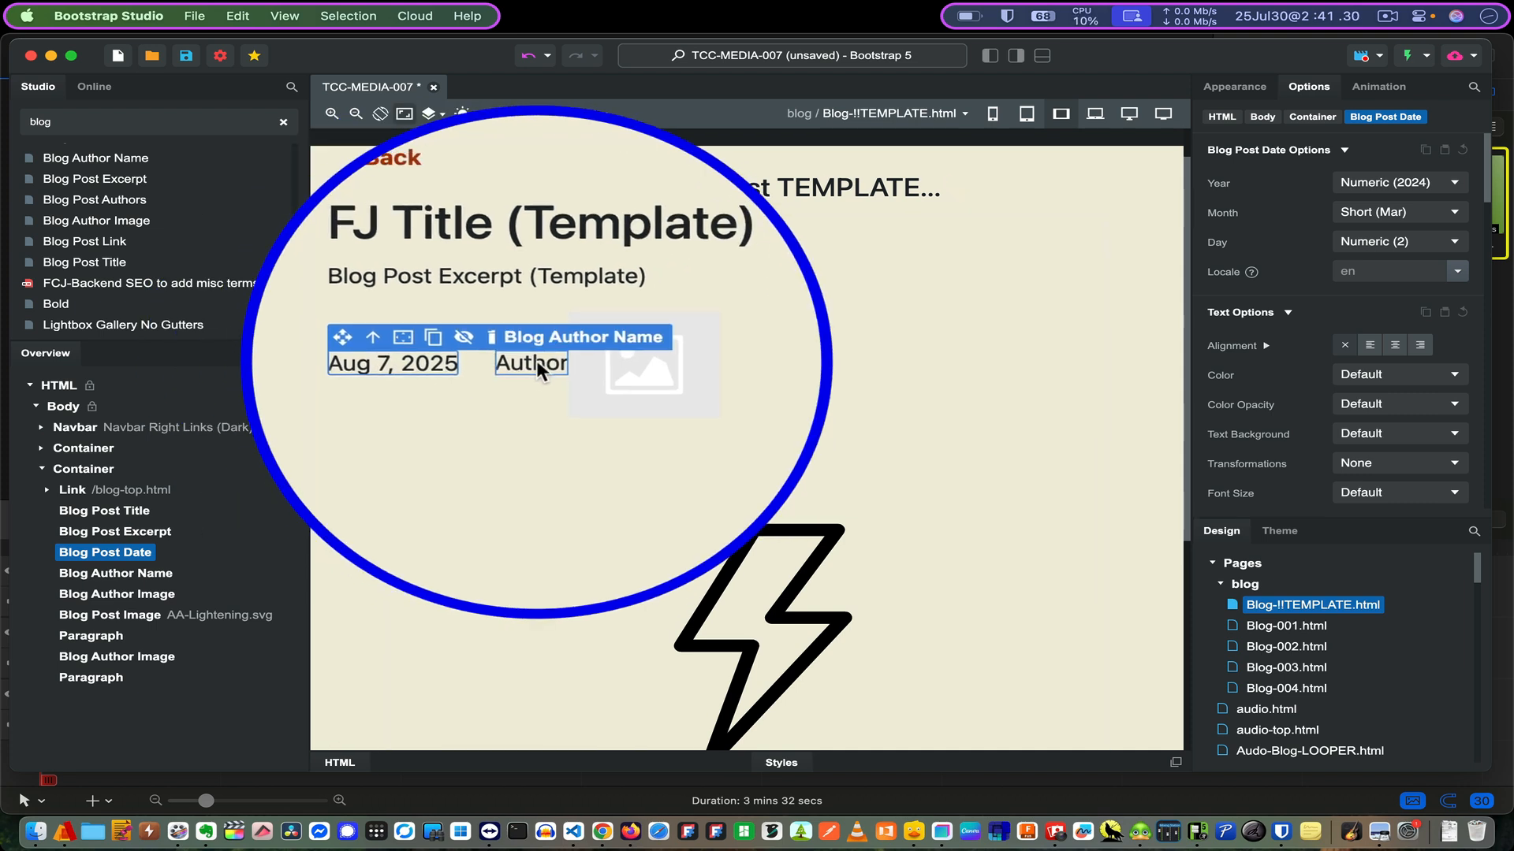
pyautogui.click(536, 361)
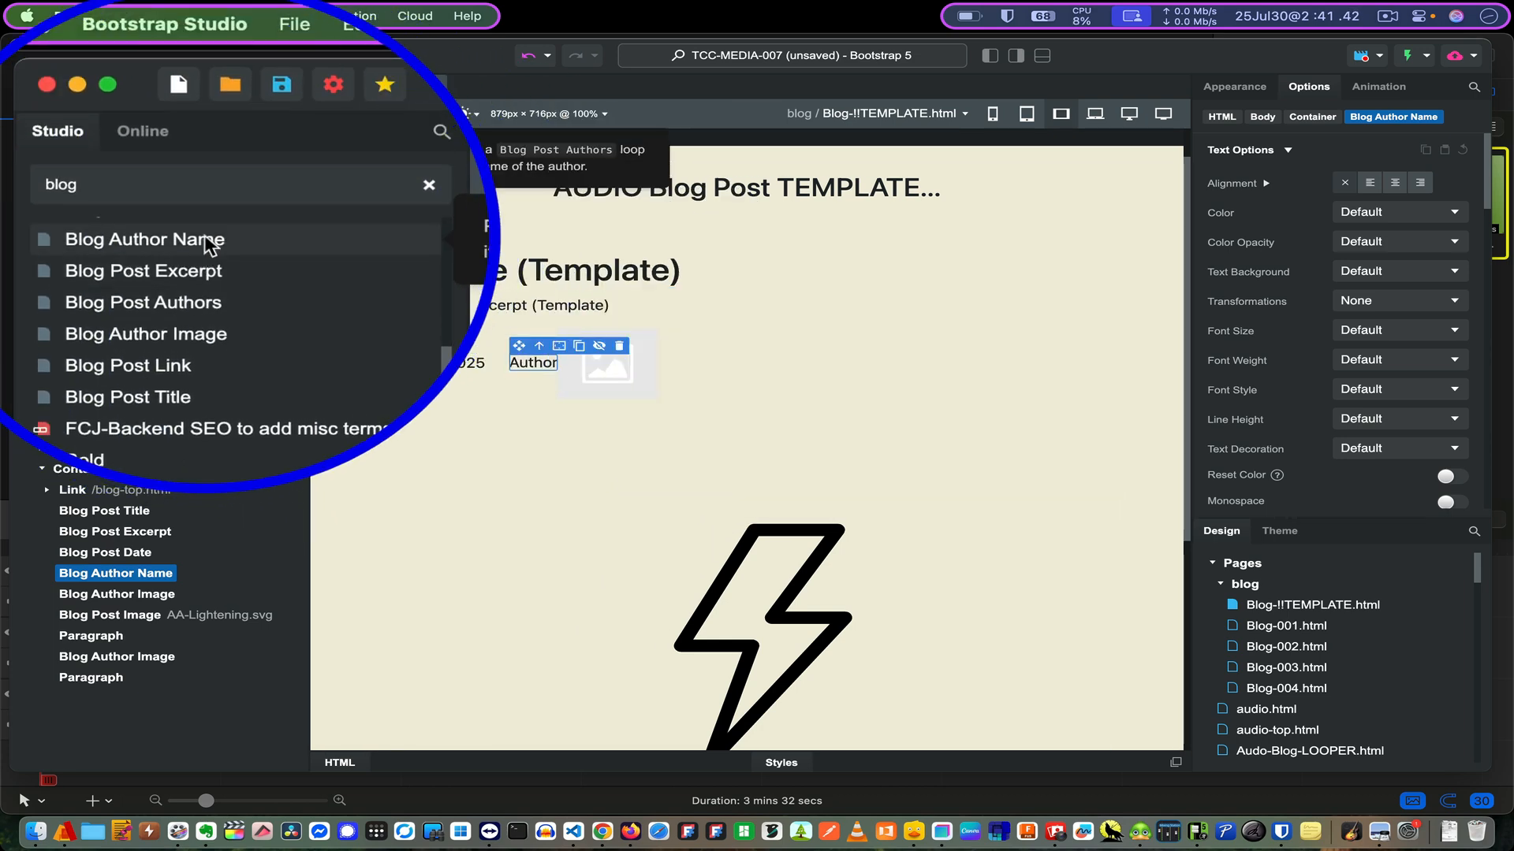
pyautogui.moveTo(206, 238)
pyautogui.mouseDown()
pyautogui.moveTo(445, 314)
pyautogui.moveTo(531, 372)
pyautogui.mouseUp()
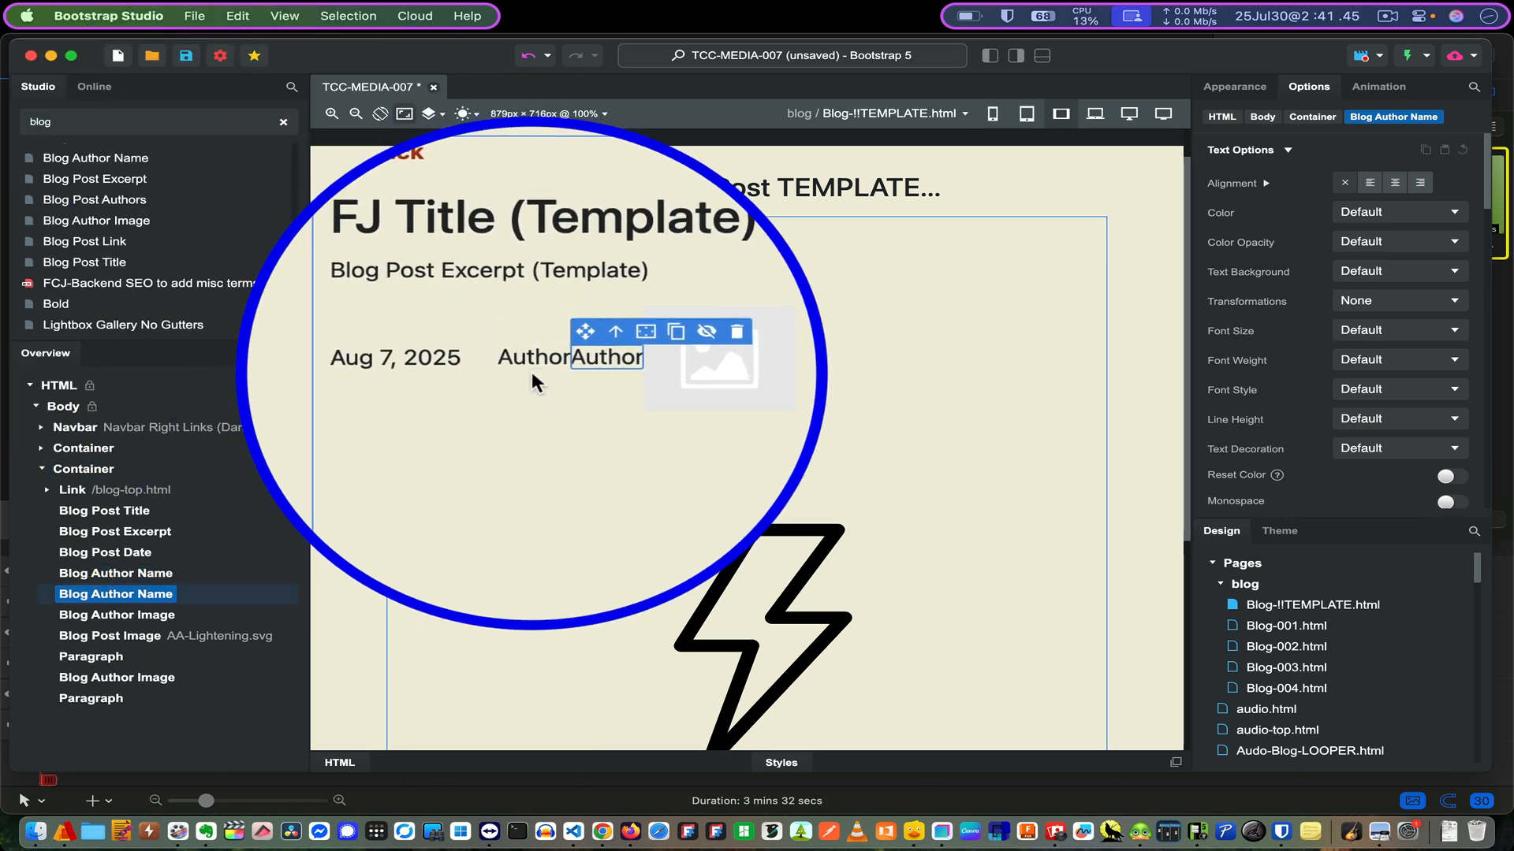
# - Widen the second author name's left margin to mx-3
pyautogui.click(556, 369)
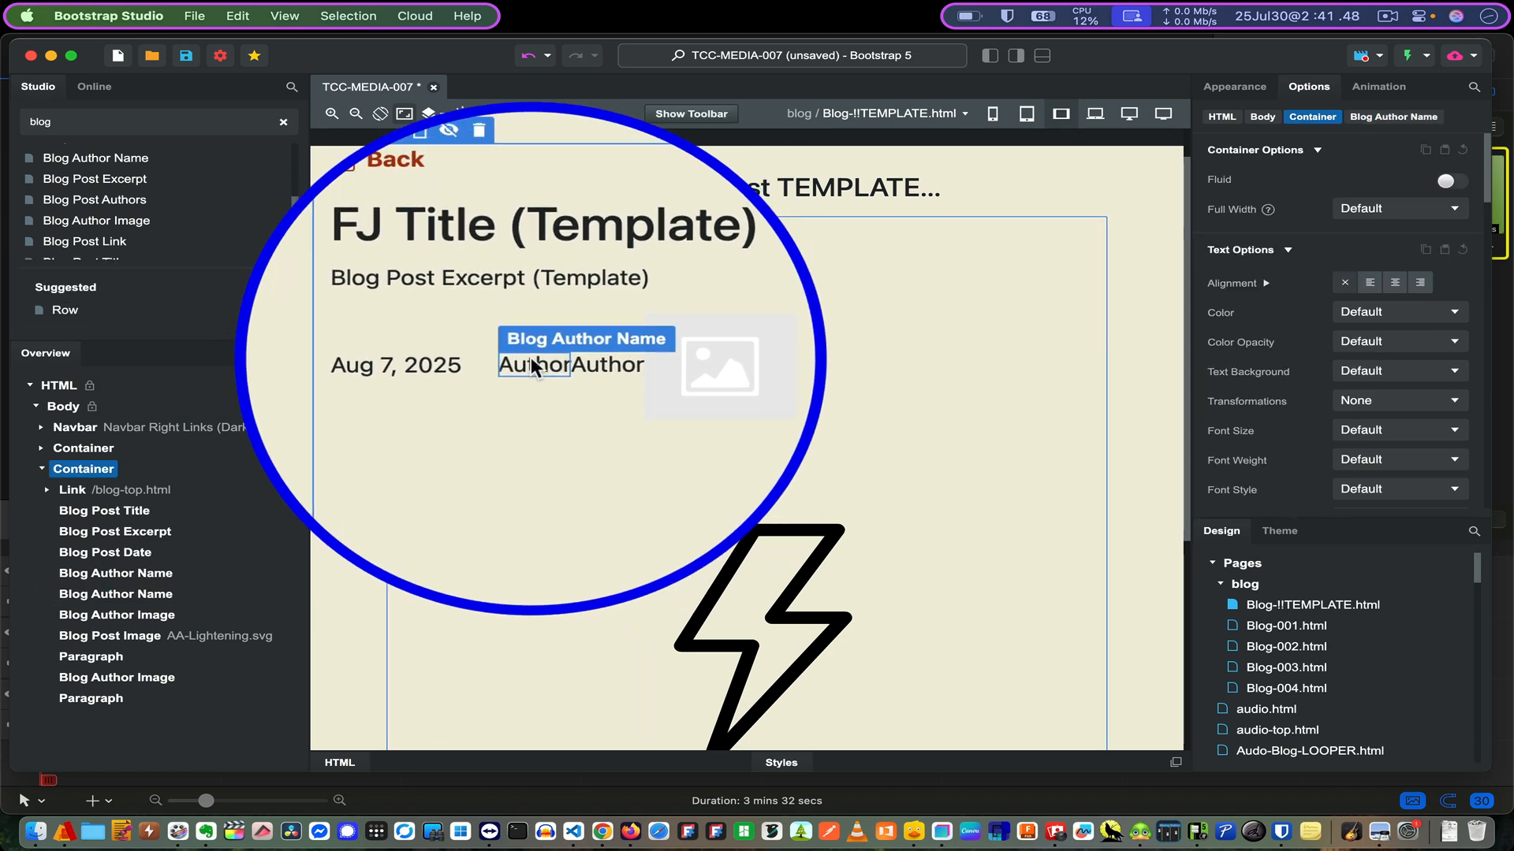
pyautogui.click(532, 357)
pyautogui.click(539, 380)
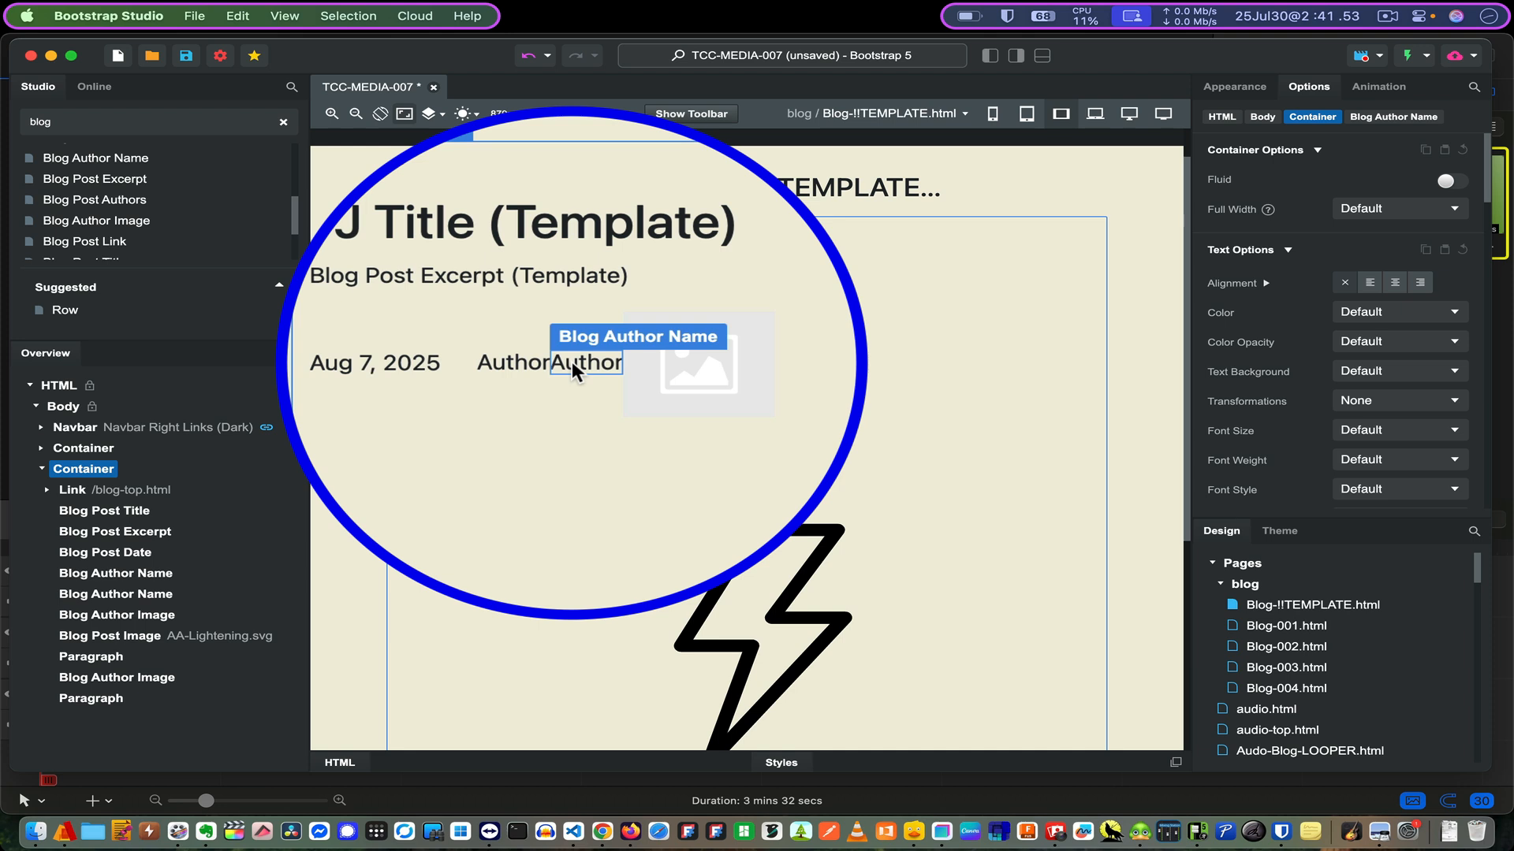
pyautogui.click(571, 361)
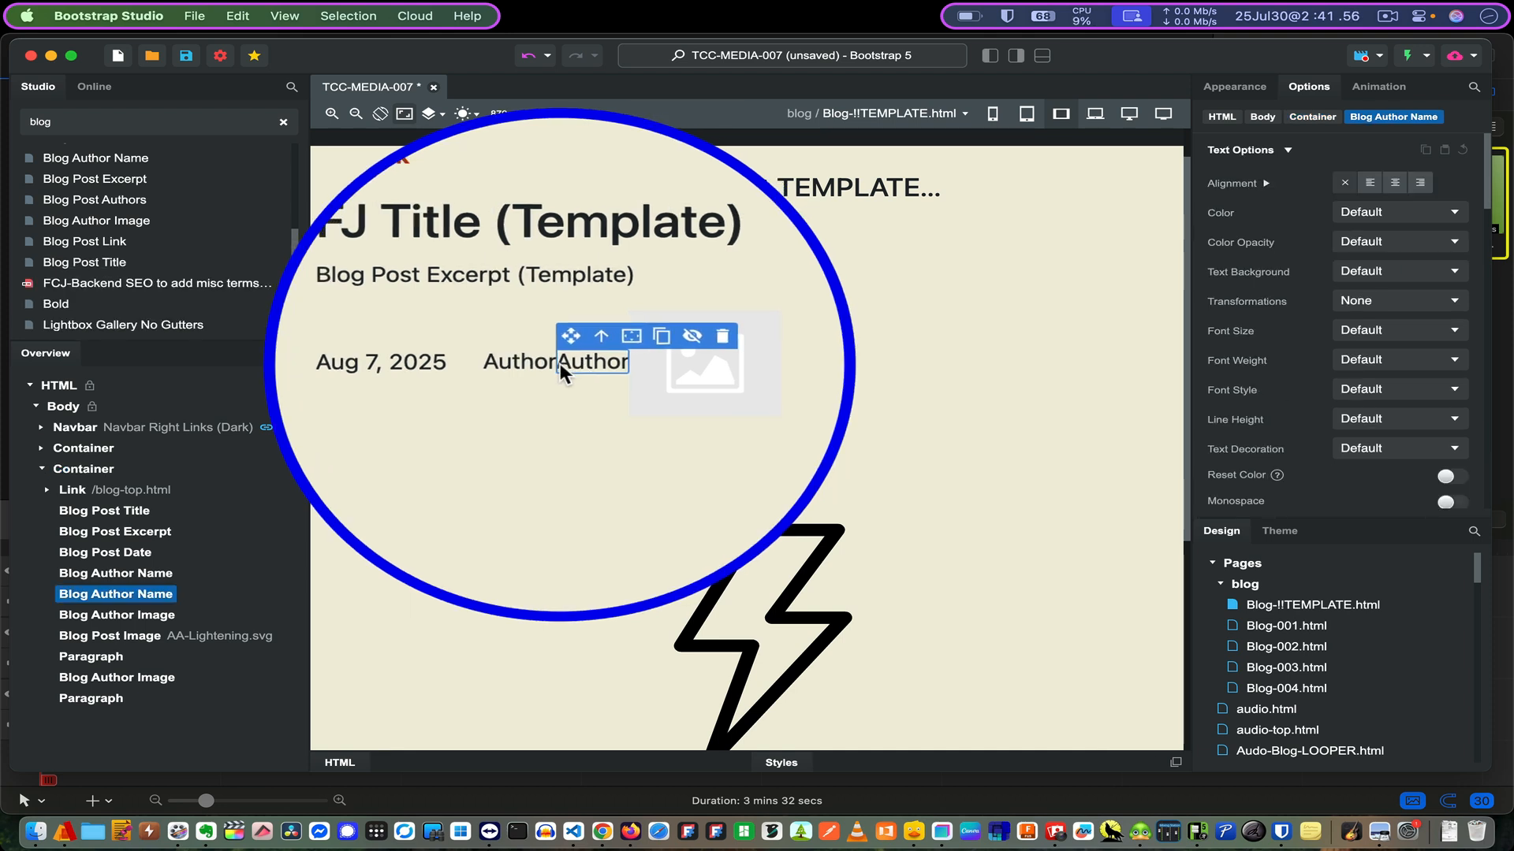
pyautogui.click(609, 342)
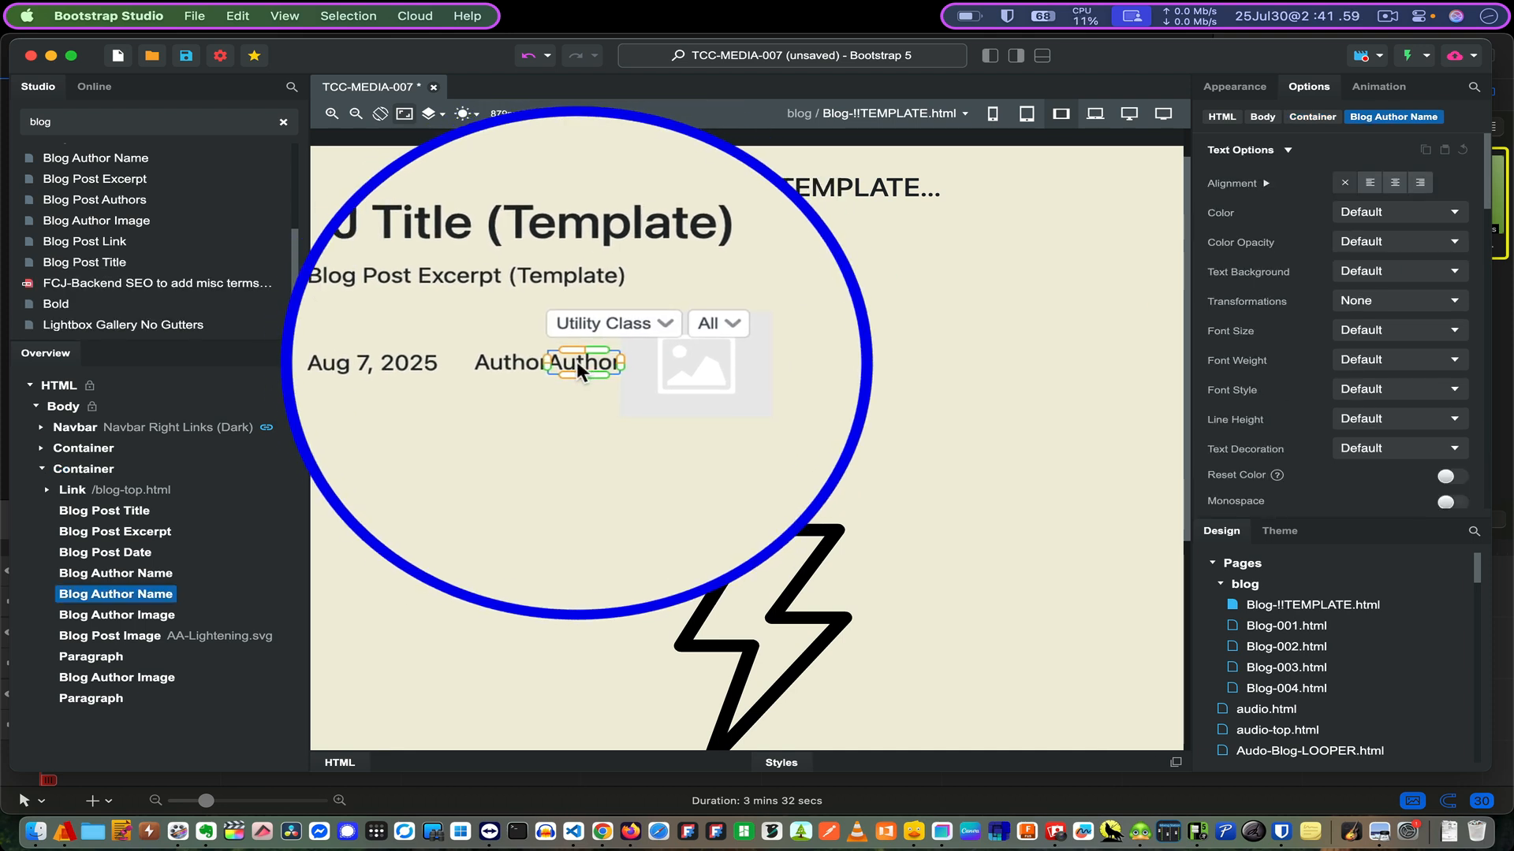
pyautogui.moveTo(560, 362); pyautogui.dragTo(582, 364)
pyautogui.click(581, 390)
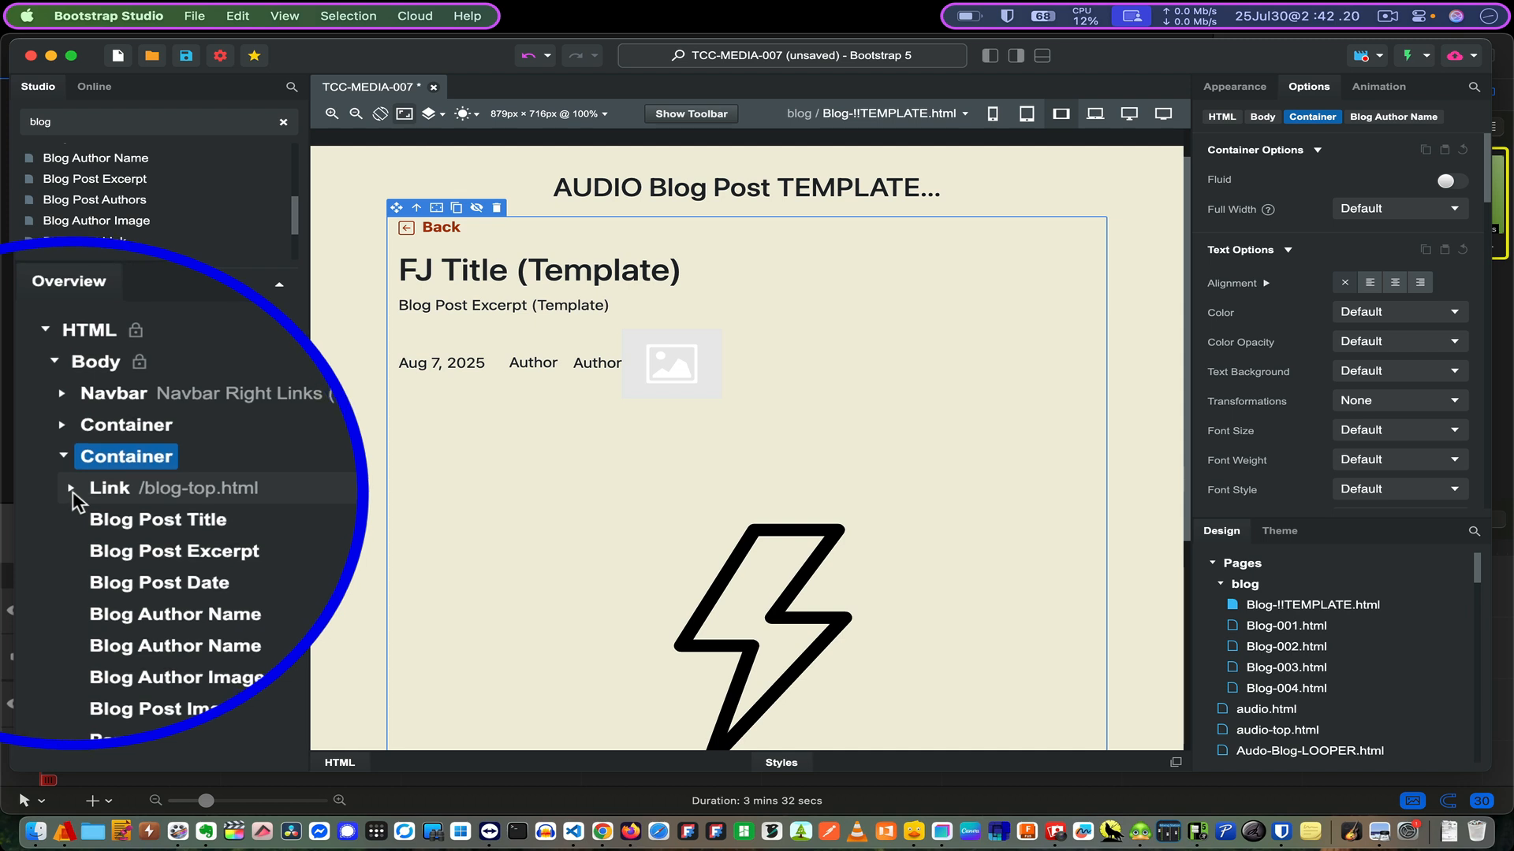
# - Expand Link /blog-top.html and the top Container in the Overview to show their Icon and Heading
pyautogui.click(71, 488)
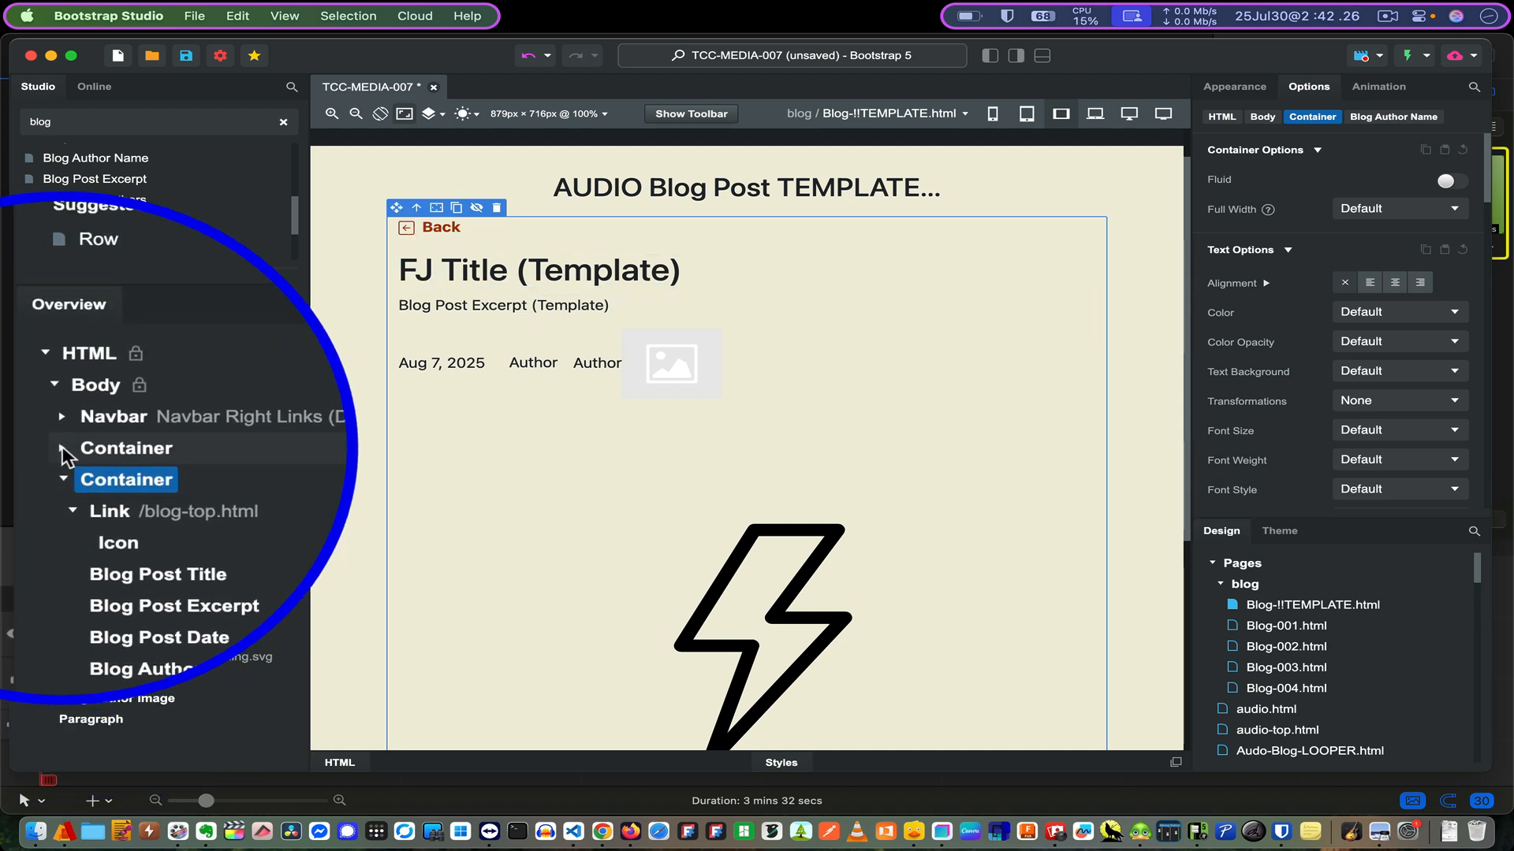
pyautogui.click(63, 446)
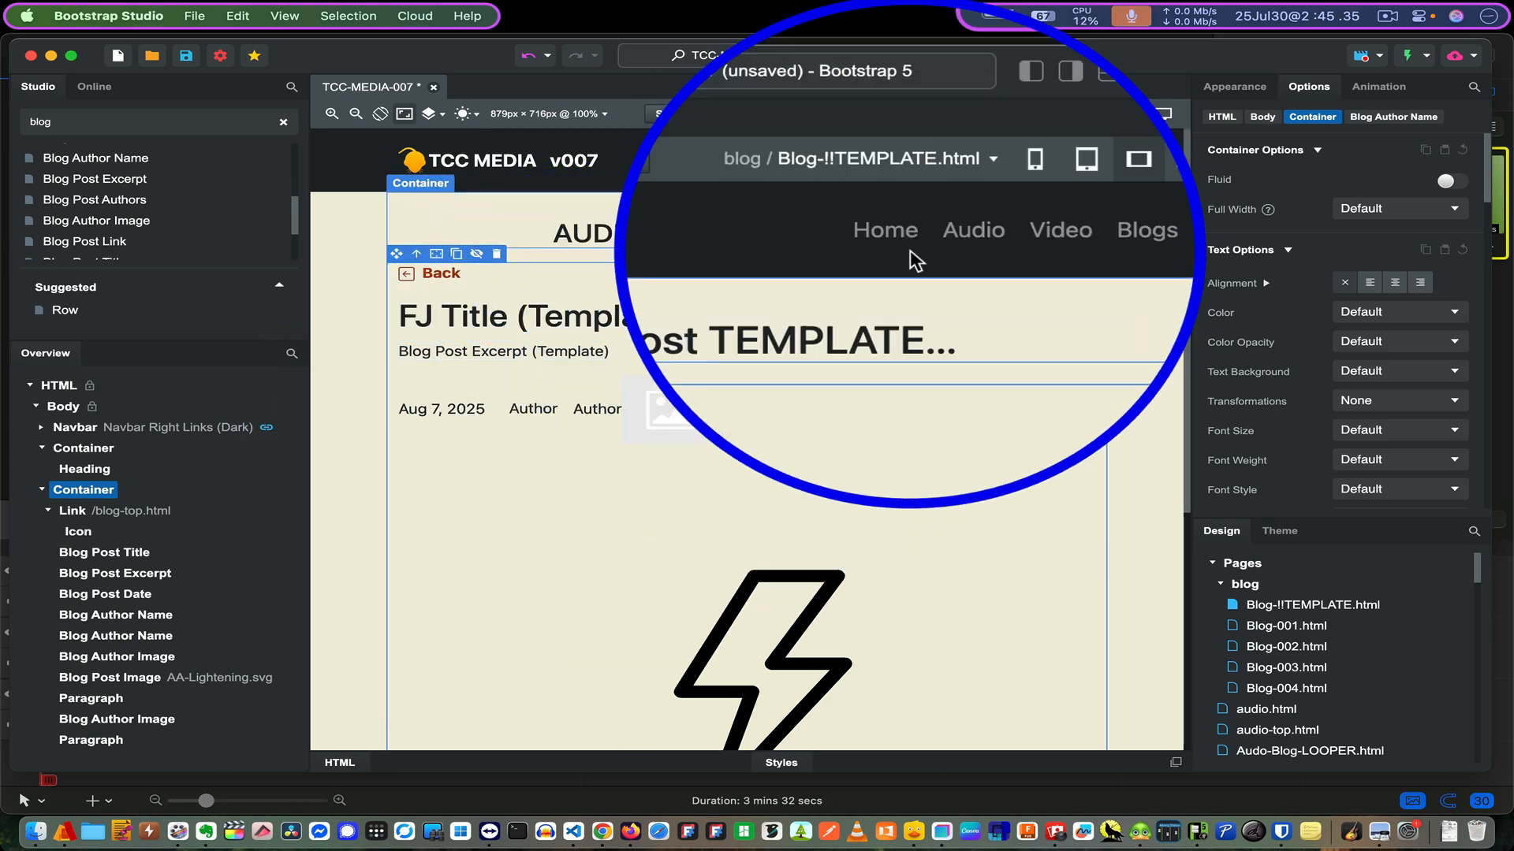
# - Switch the canvas to index.html using the page selector
pyautogui.click(914, 115)
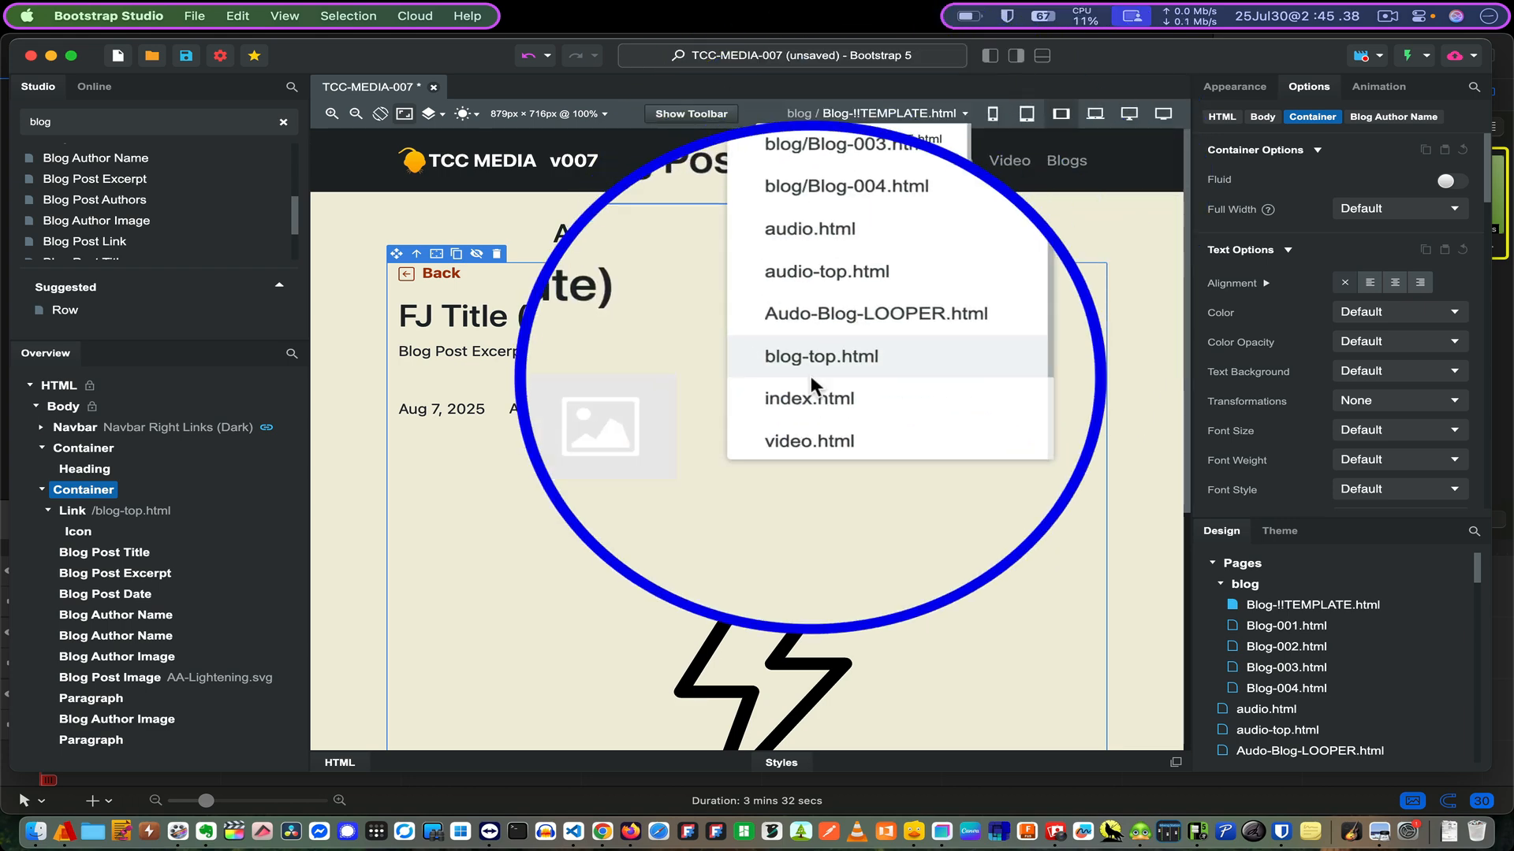
pyautogui.click(805, 391)
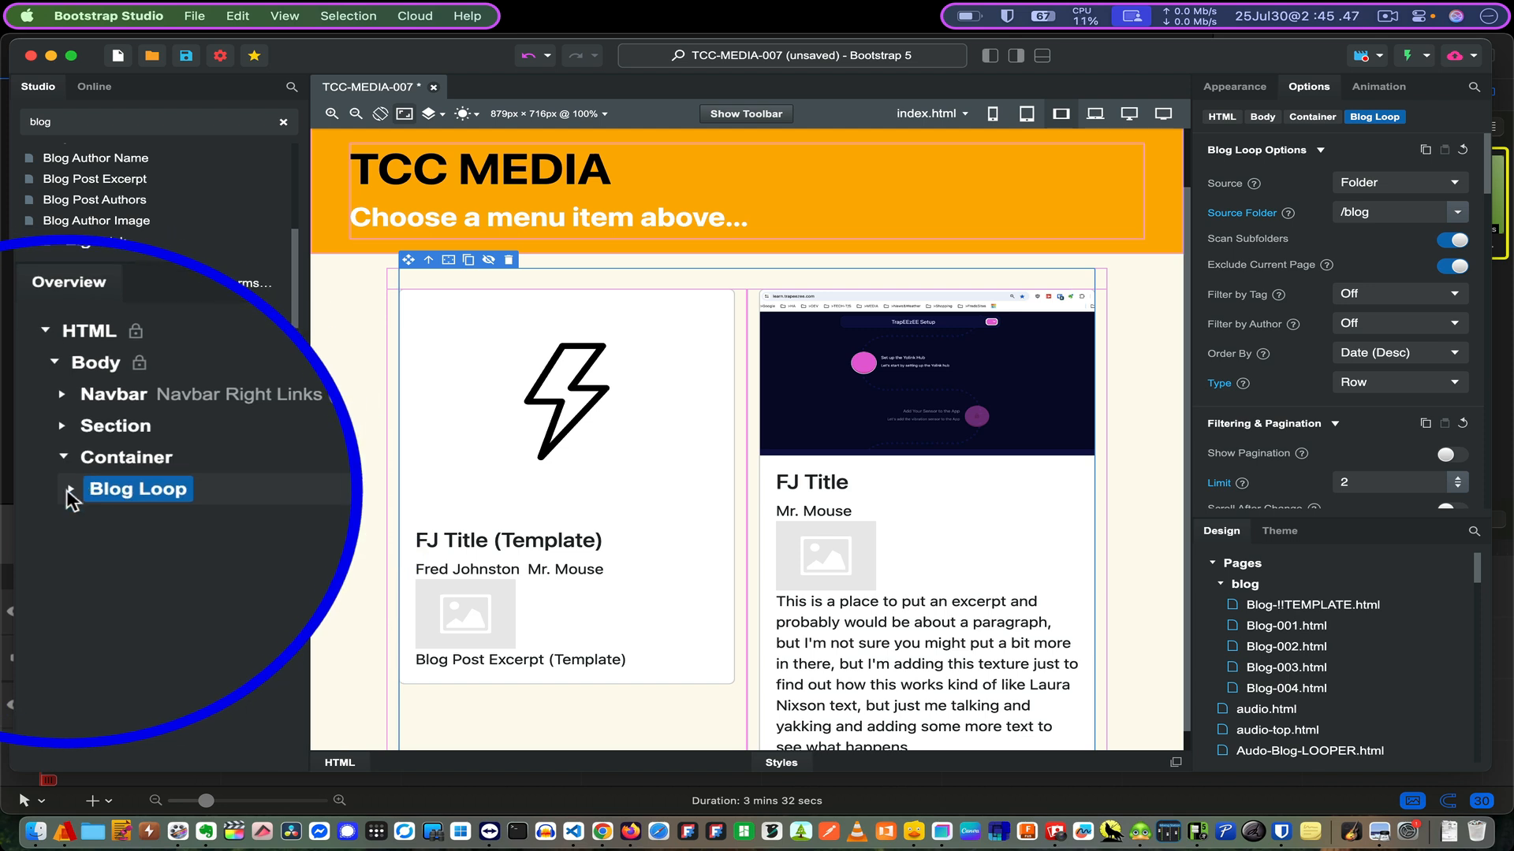
# - Expand index.html's Blog Loop, bring up Blog-!!TEMPLATE.html's actions menu, and select the Card Body
pyautogui.click(68, 489)
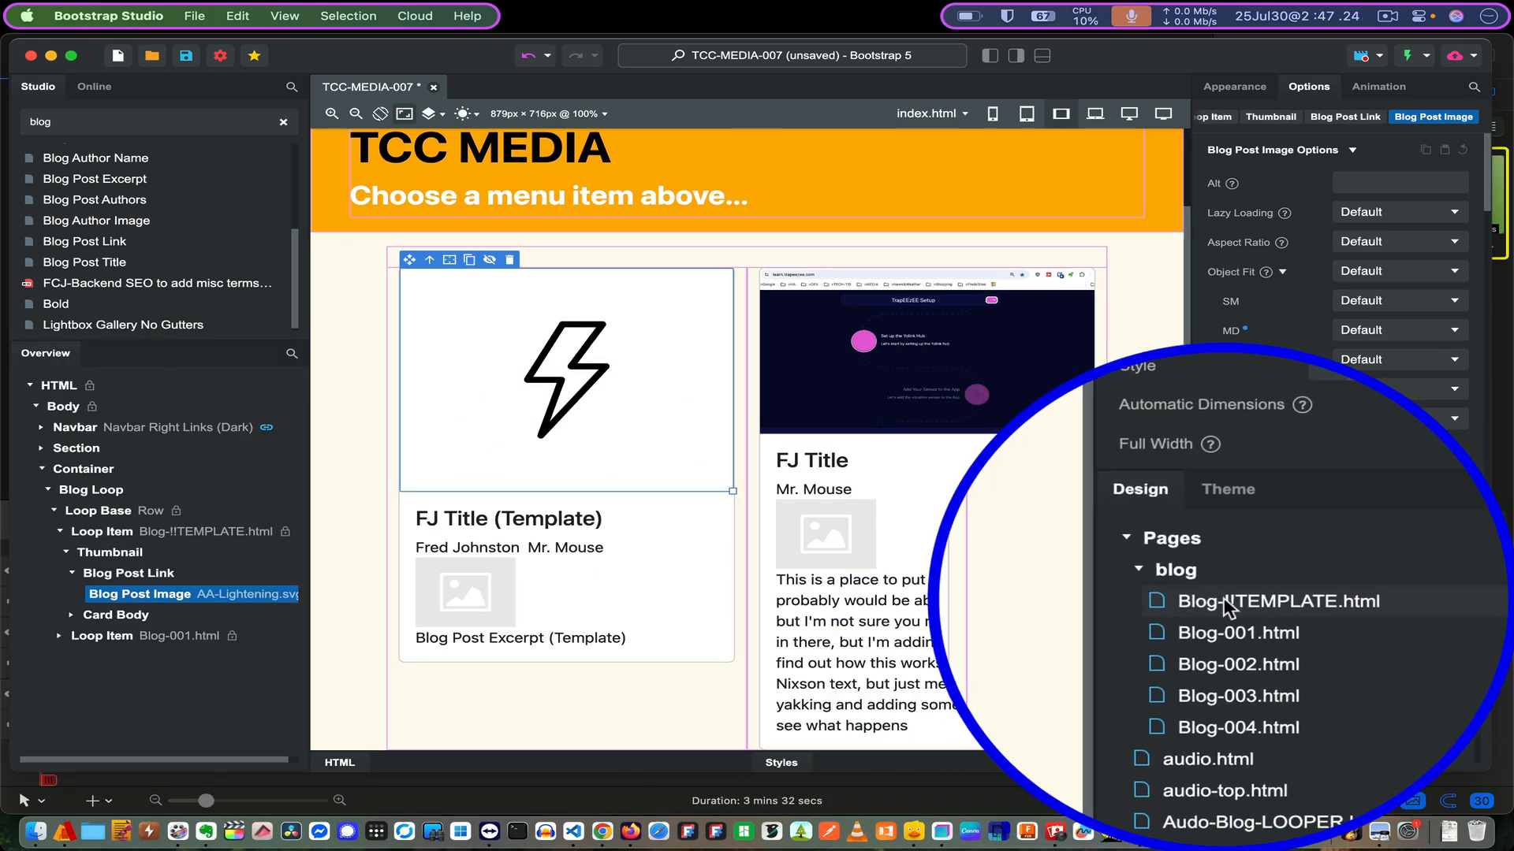
pyautogui.rightClick(1224, 599)
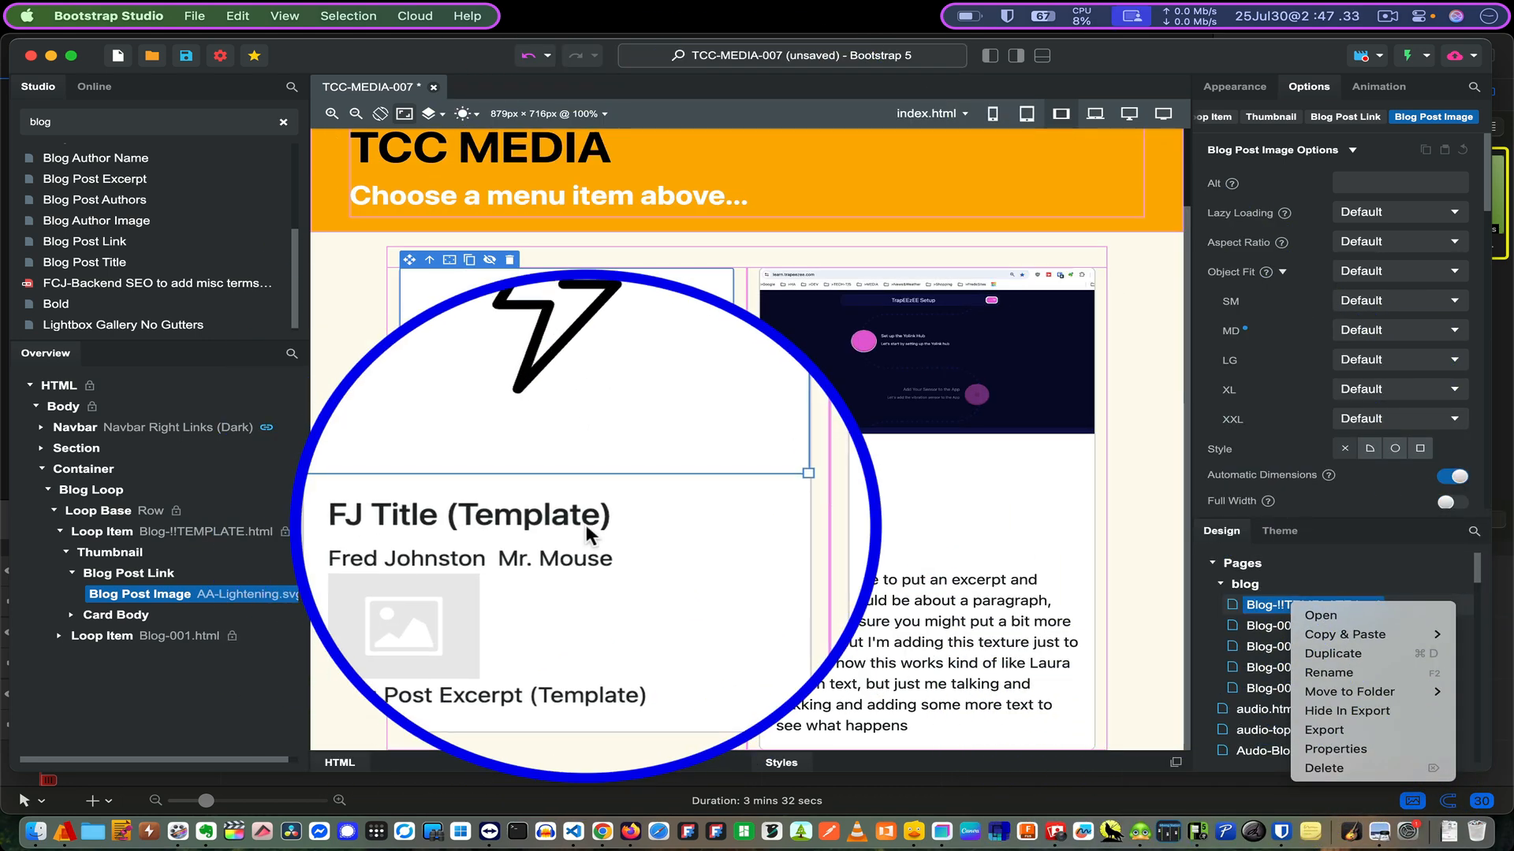
pyautogui.click(584, 523)
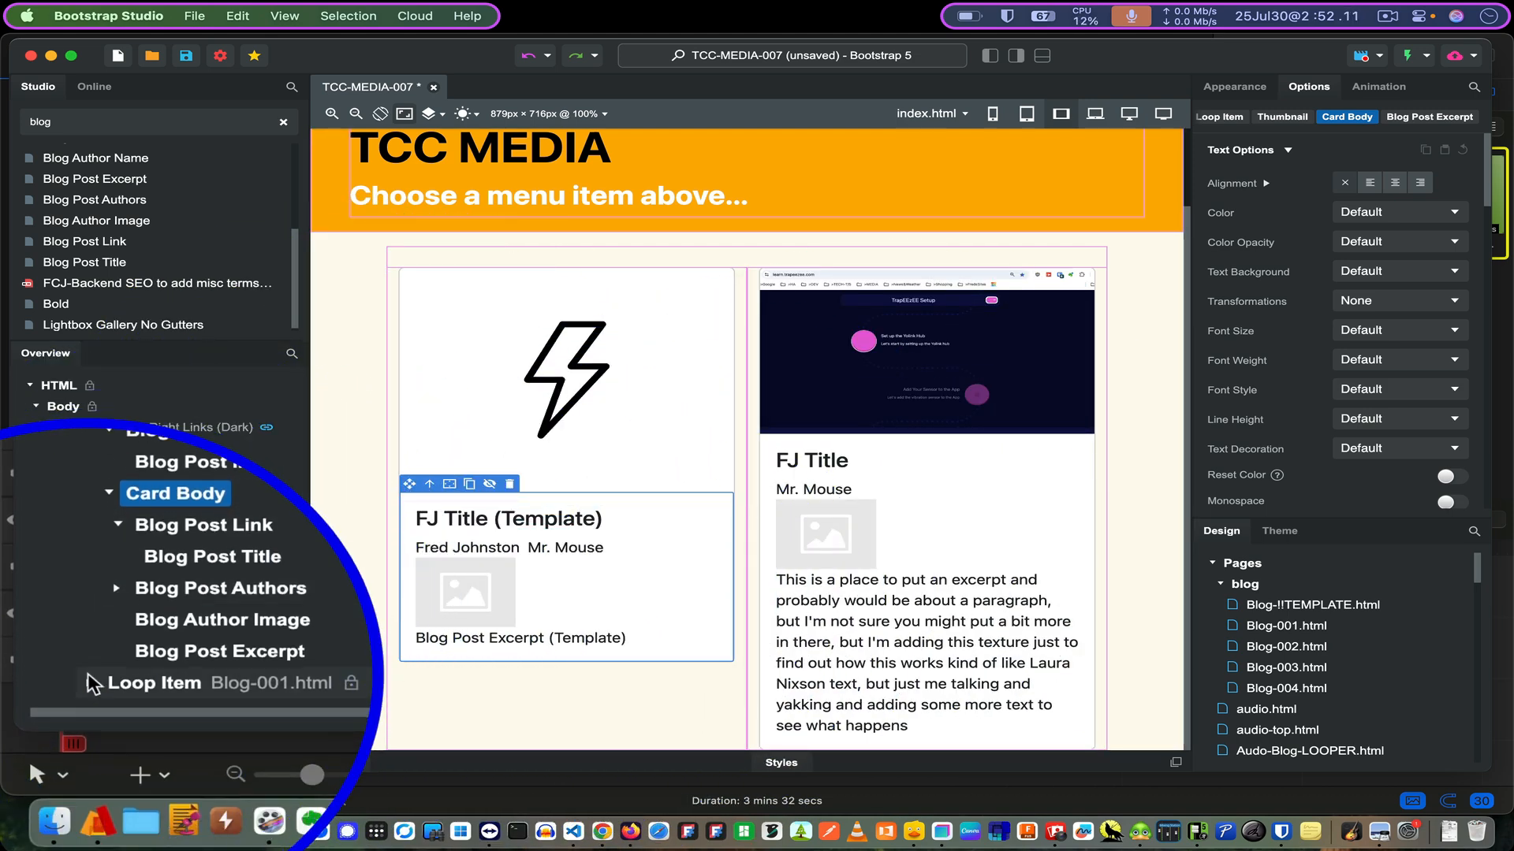
# - Expand Blog-001's Loop Item, Thumbnail and Card Body; delete the Blog Author Image, then undo
pyautogui.click(89, 683)
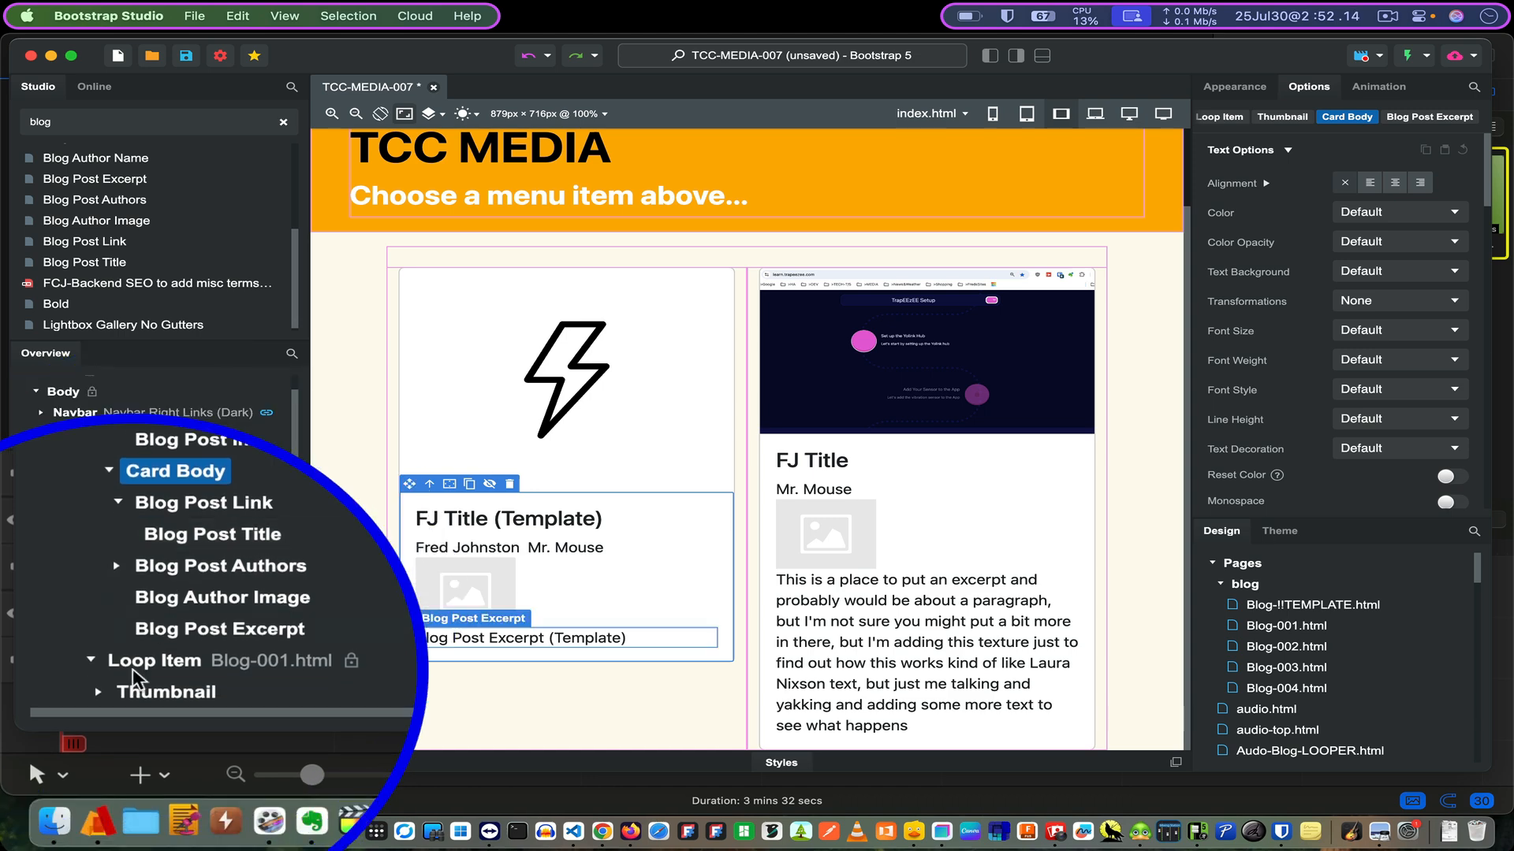
pyautogui.click(99, 693)
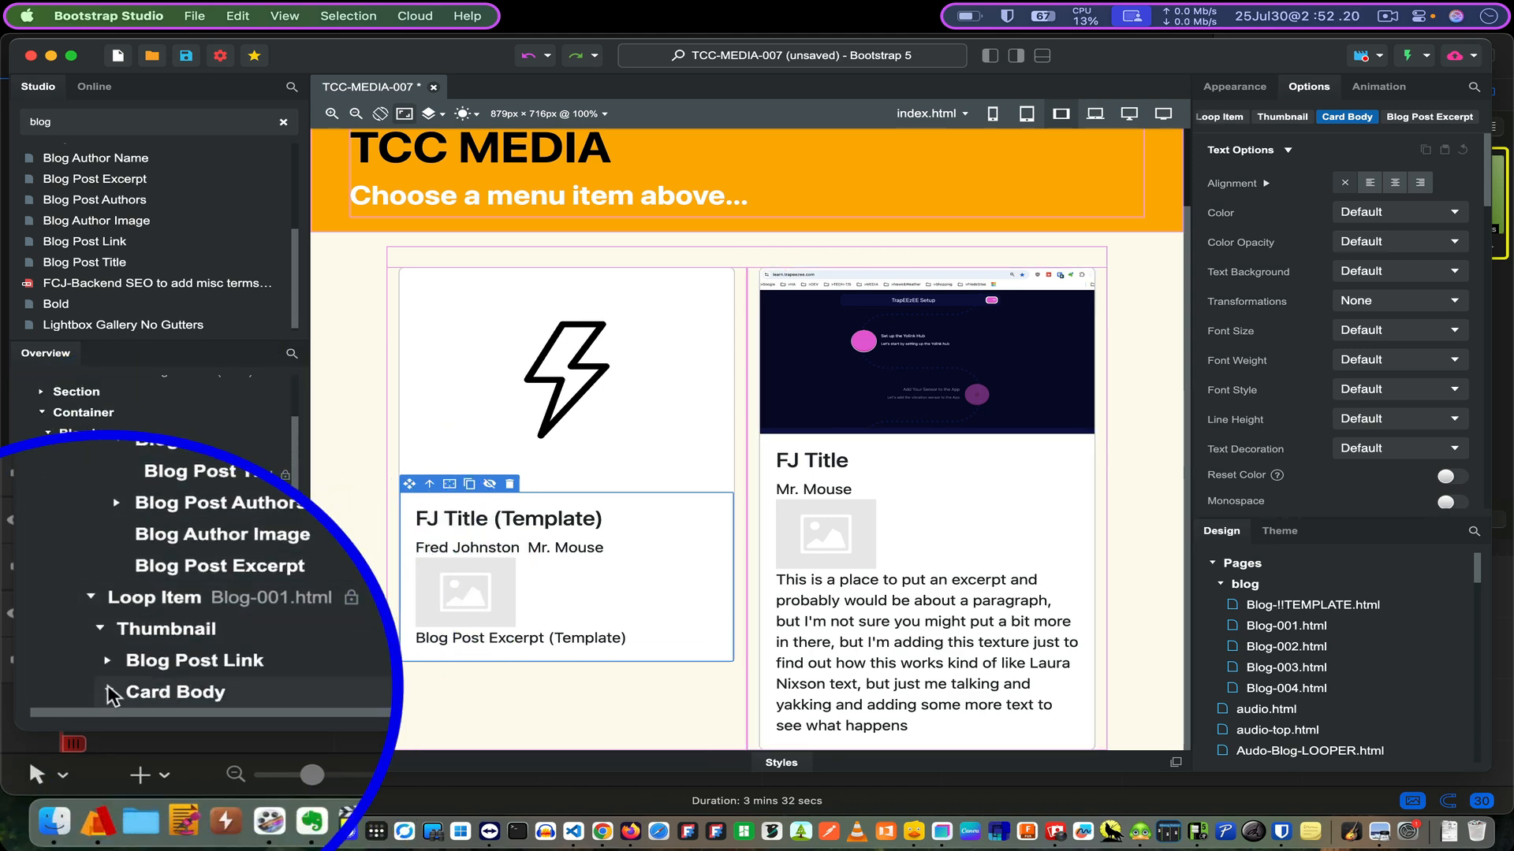
pyautogui.click(109, 692)
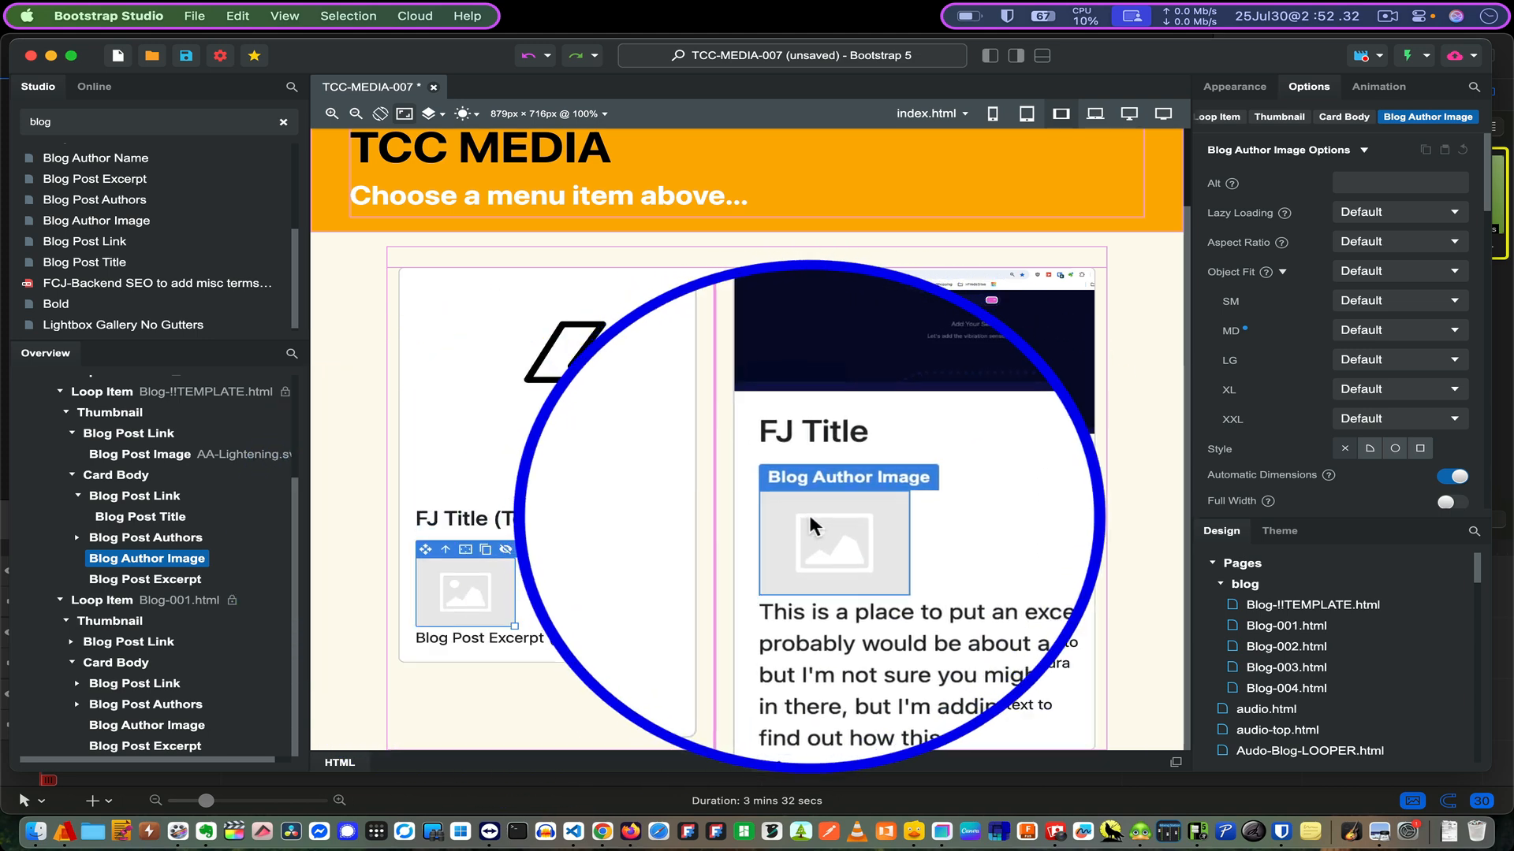
pyautogui.click(525, 552)
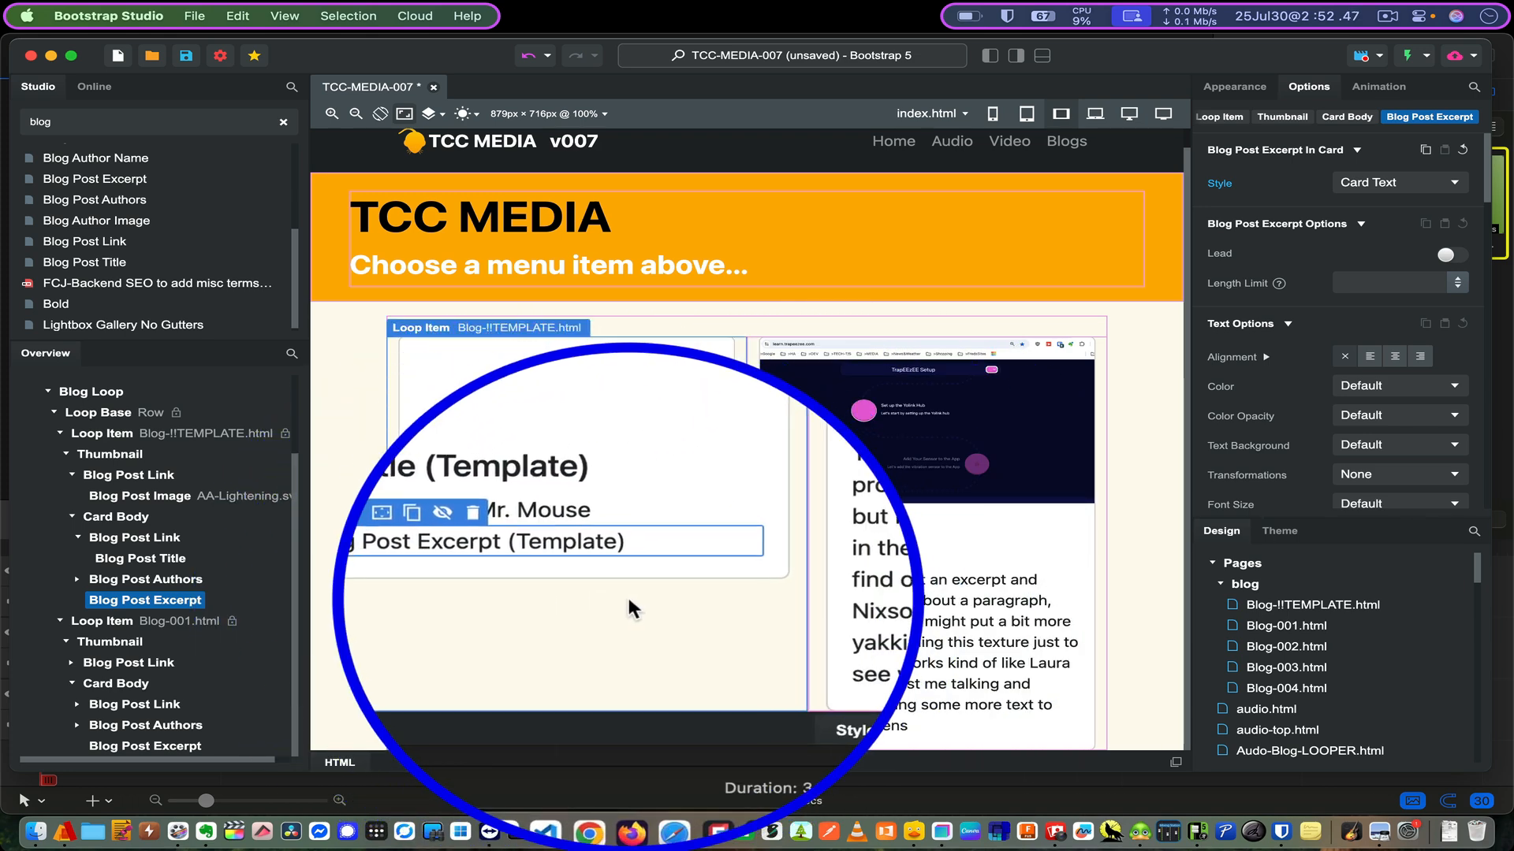
pyautogui.press('super+z')
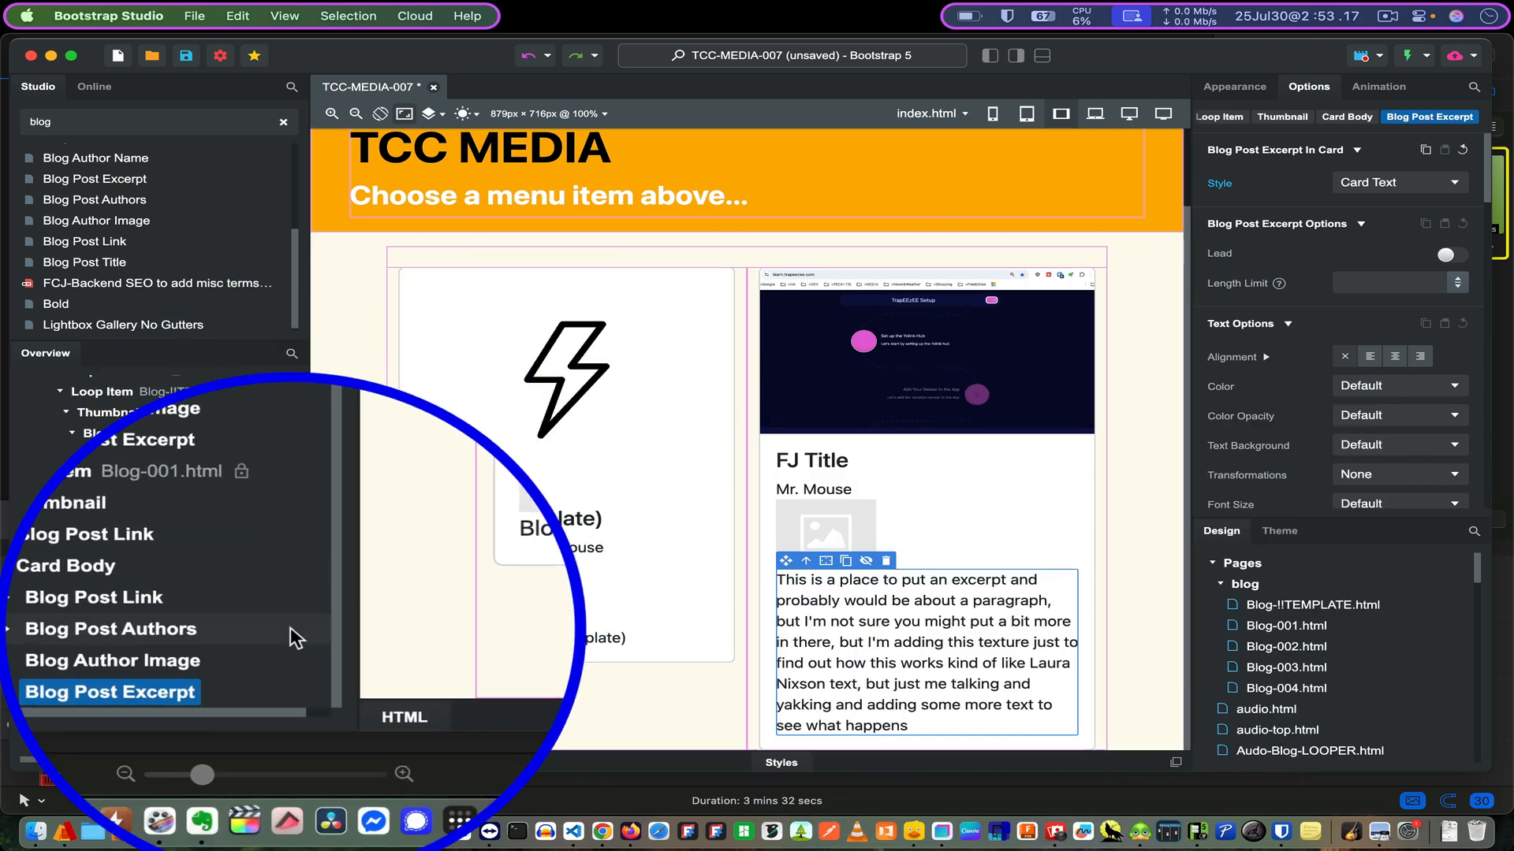
pyautogui.scroll(5, 290, 627)
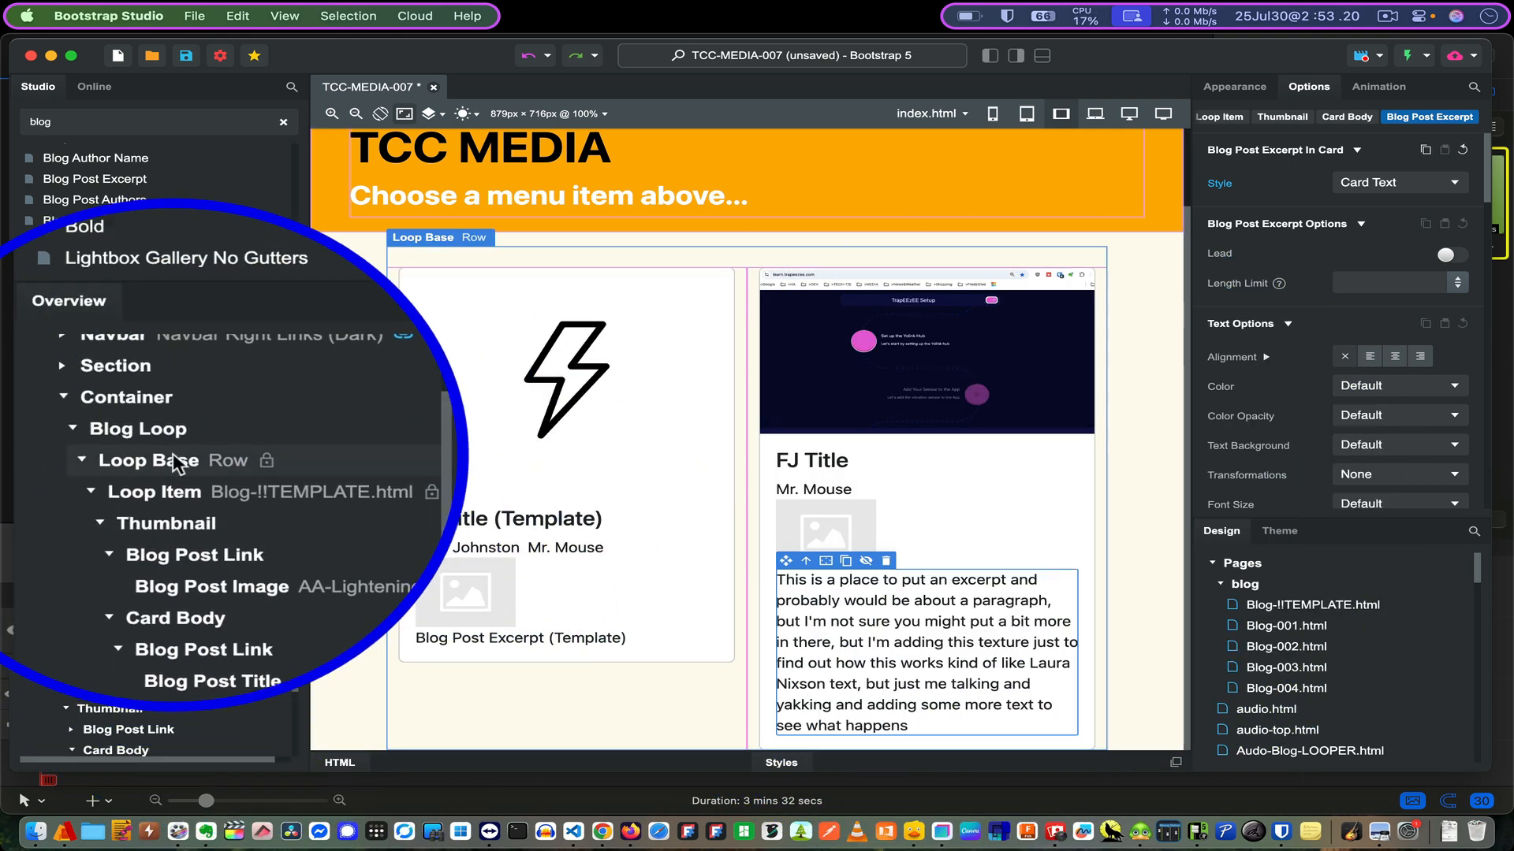
pyautogui.click(173, 460)
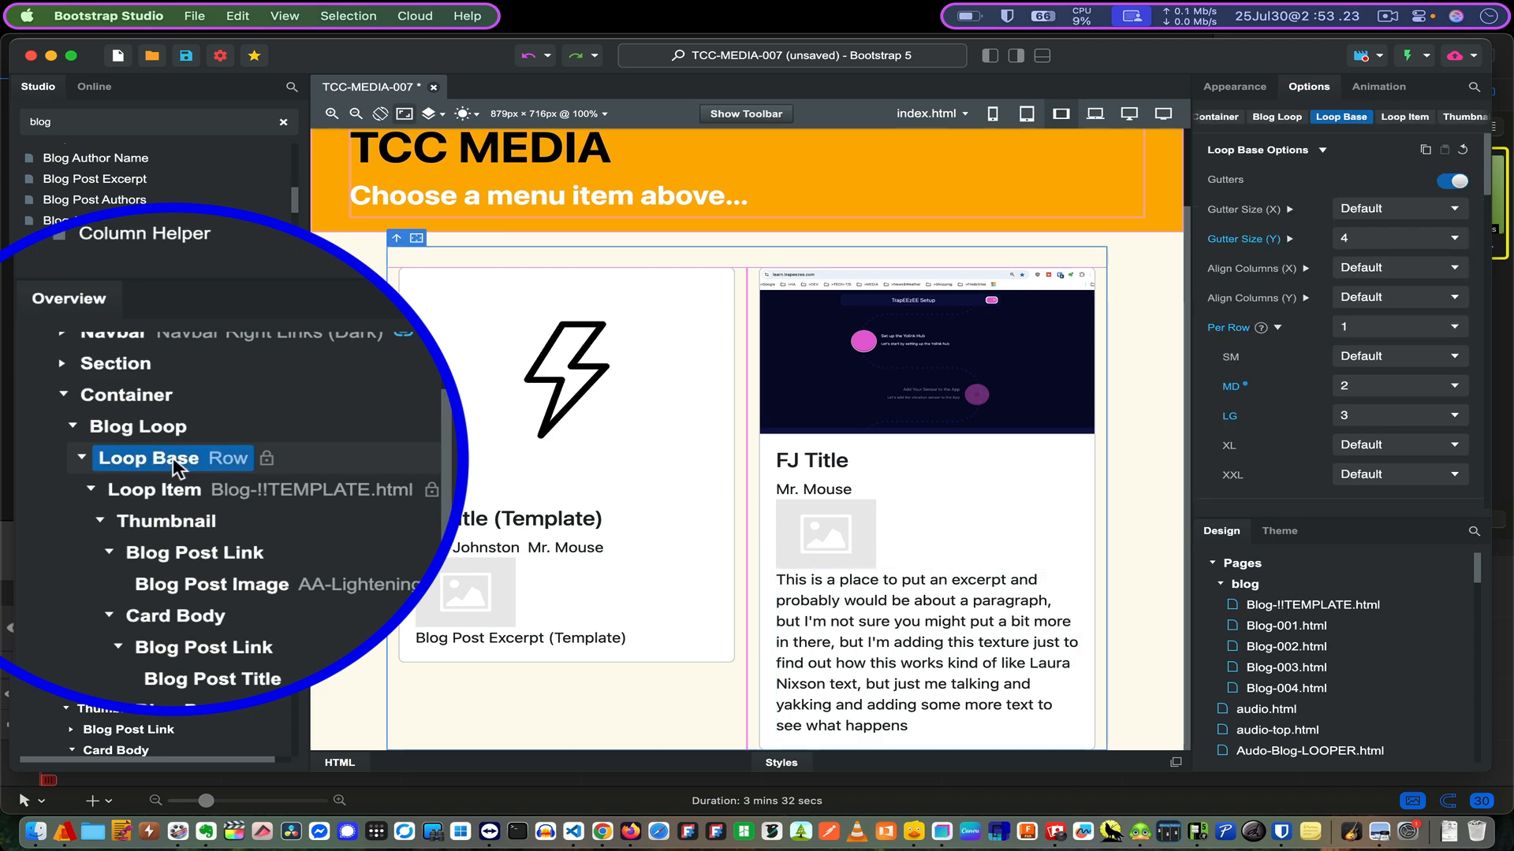
pyautogui.click(155, 435)
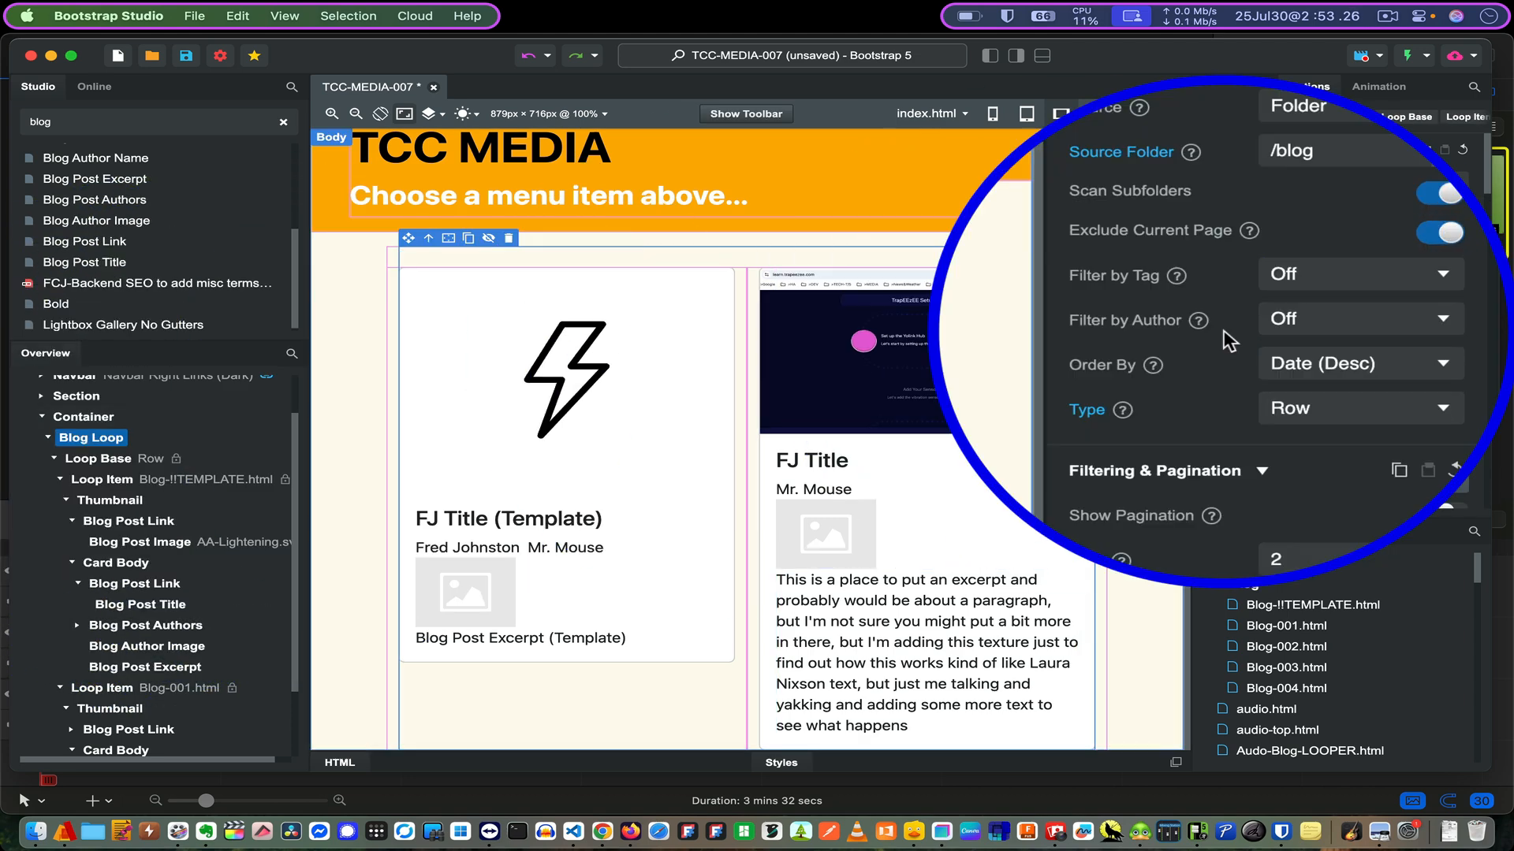
pyautogui.scroll(-10, 1226, 504)
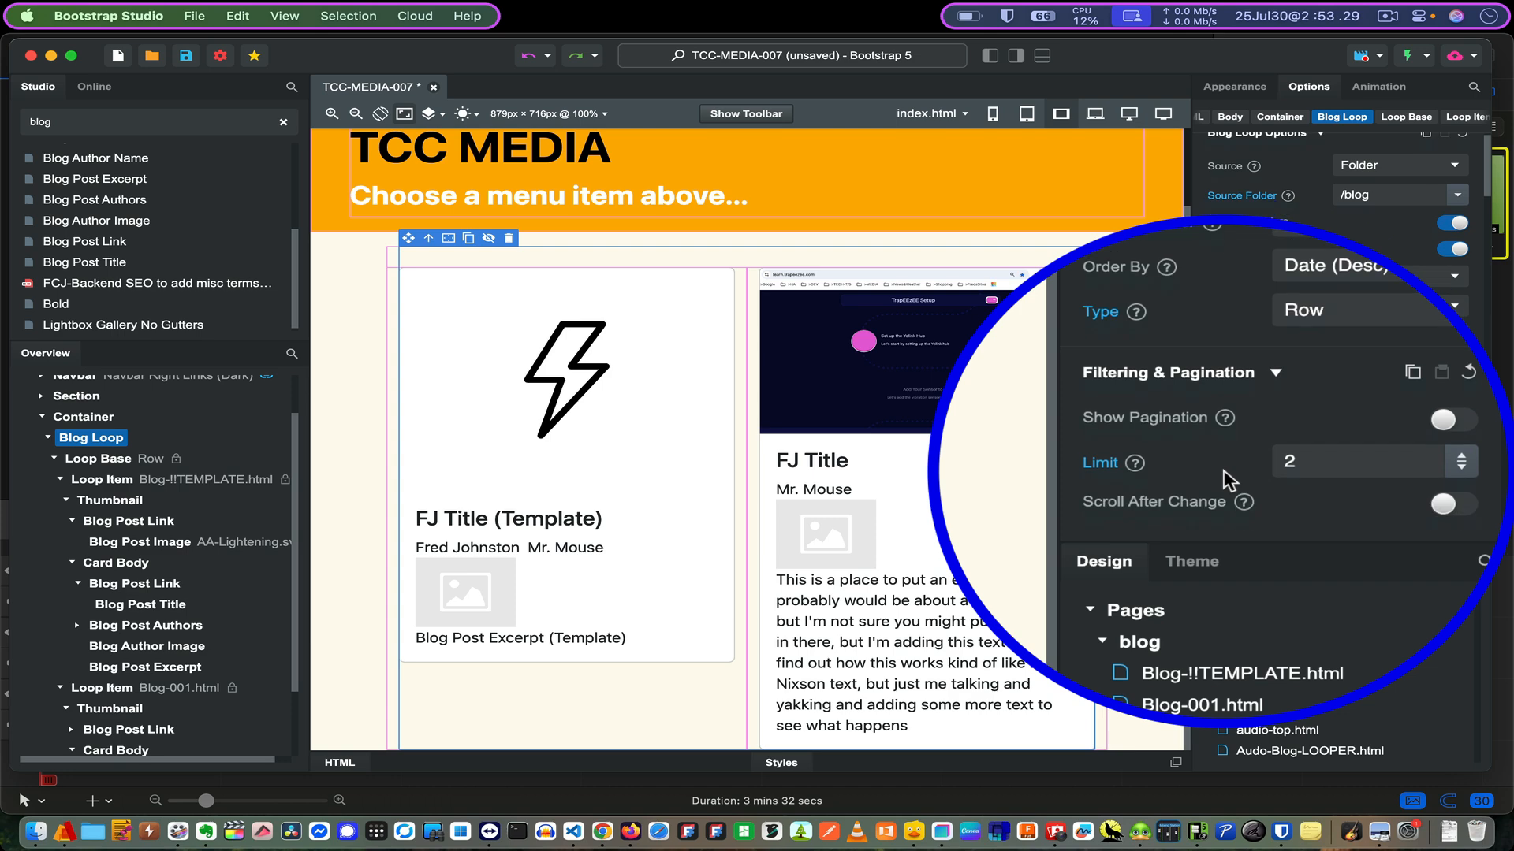
pyautogui.scroll(-10, 1225, 481)
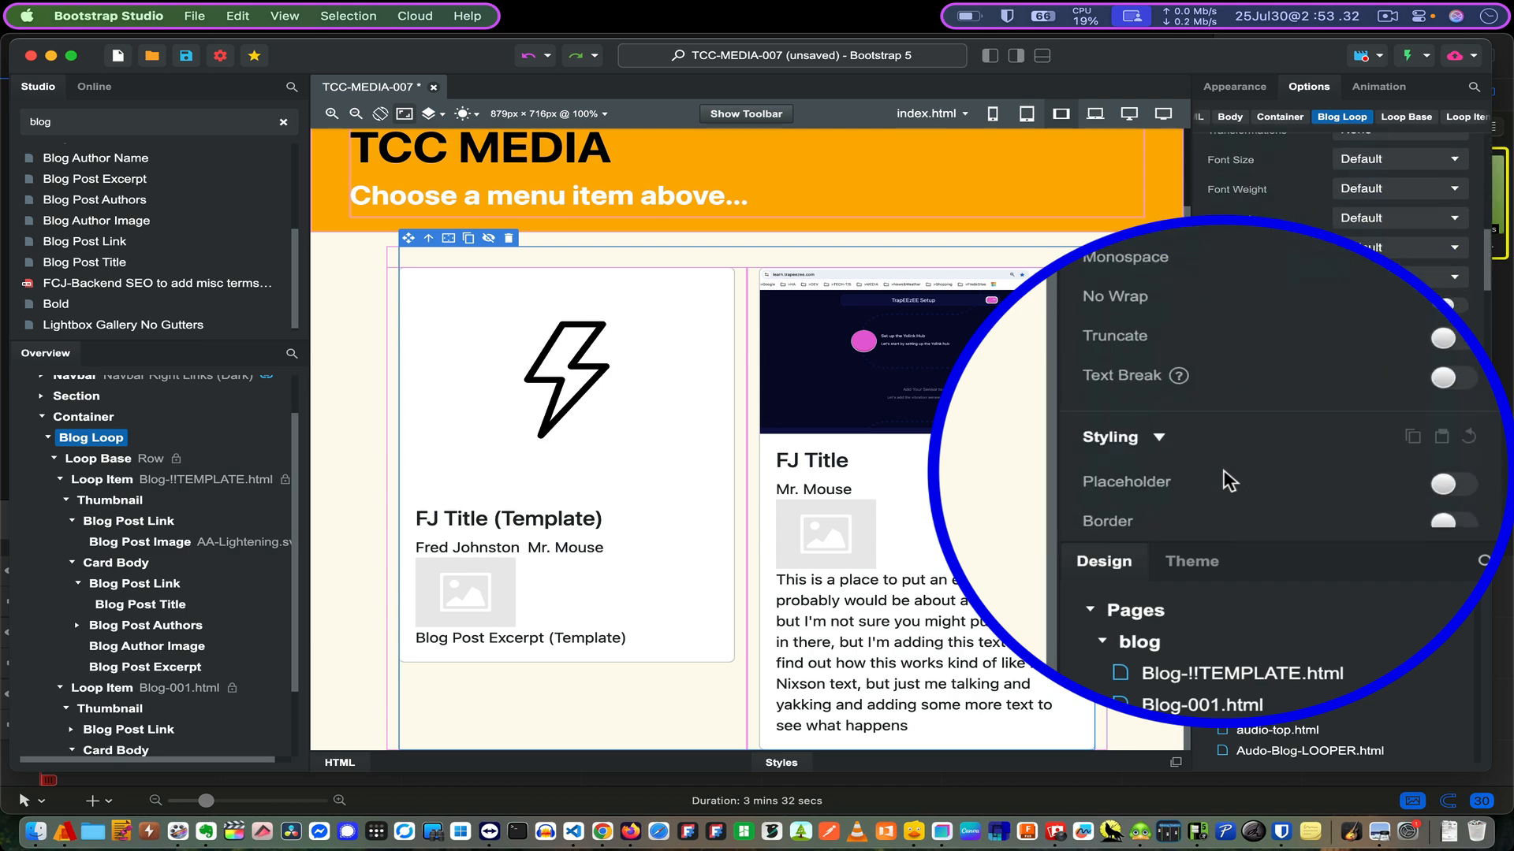
pyautogui.scroll(5, 1226, 481)
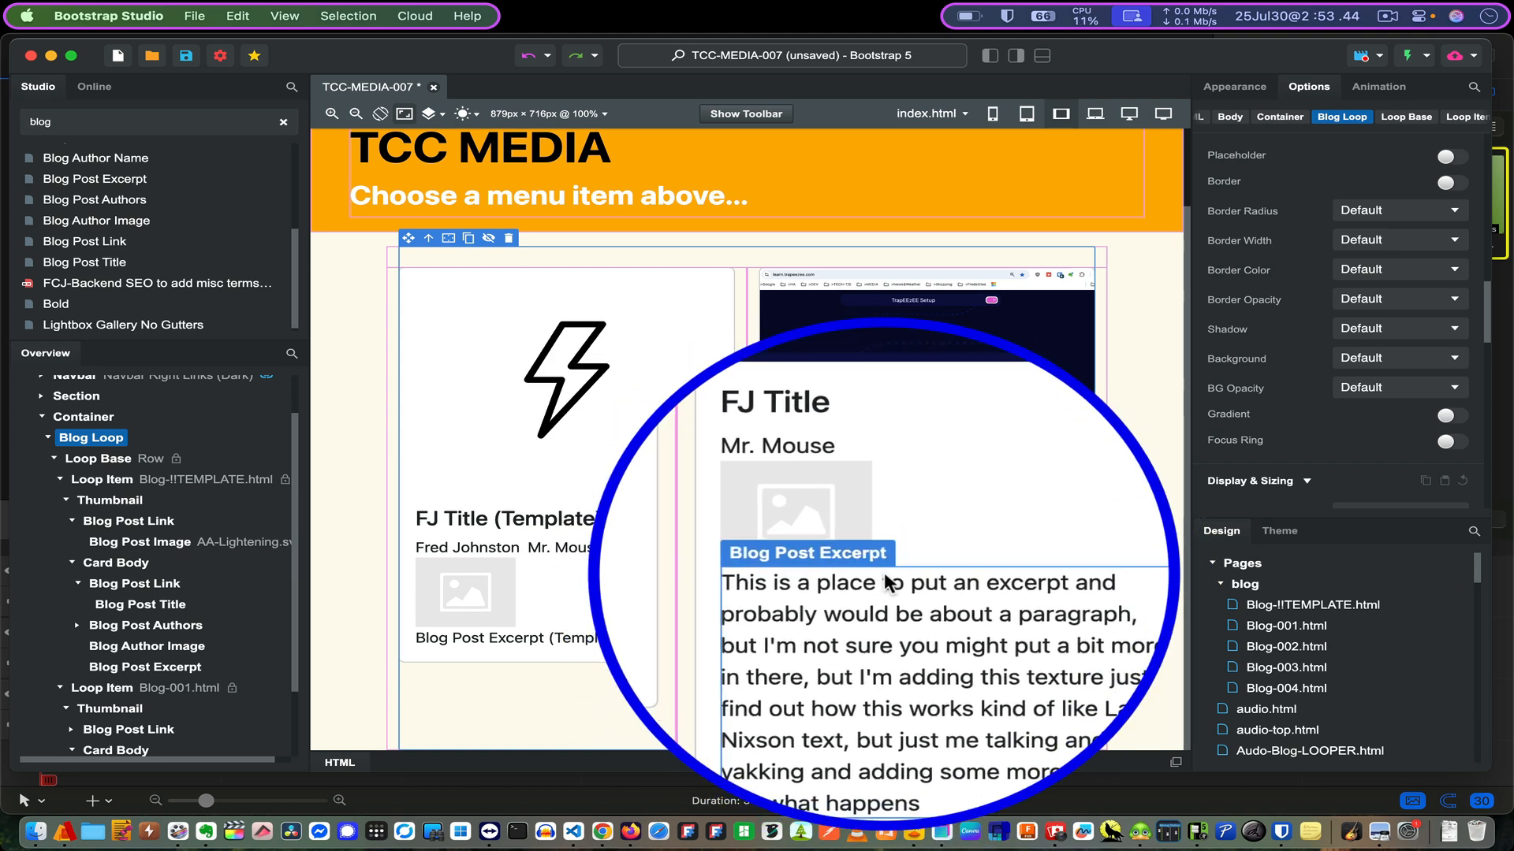
pyautogui.click(879, 581)
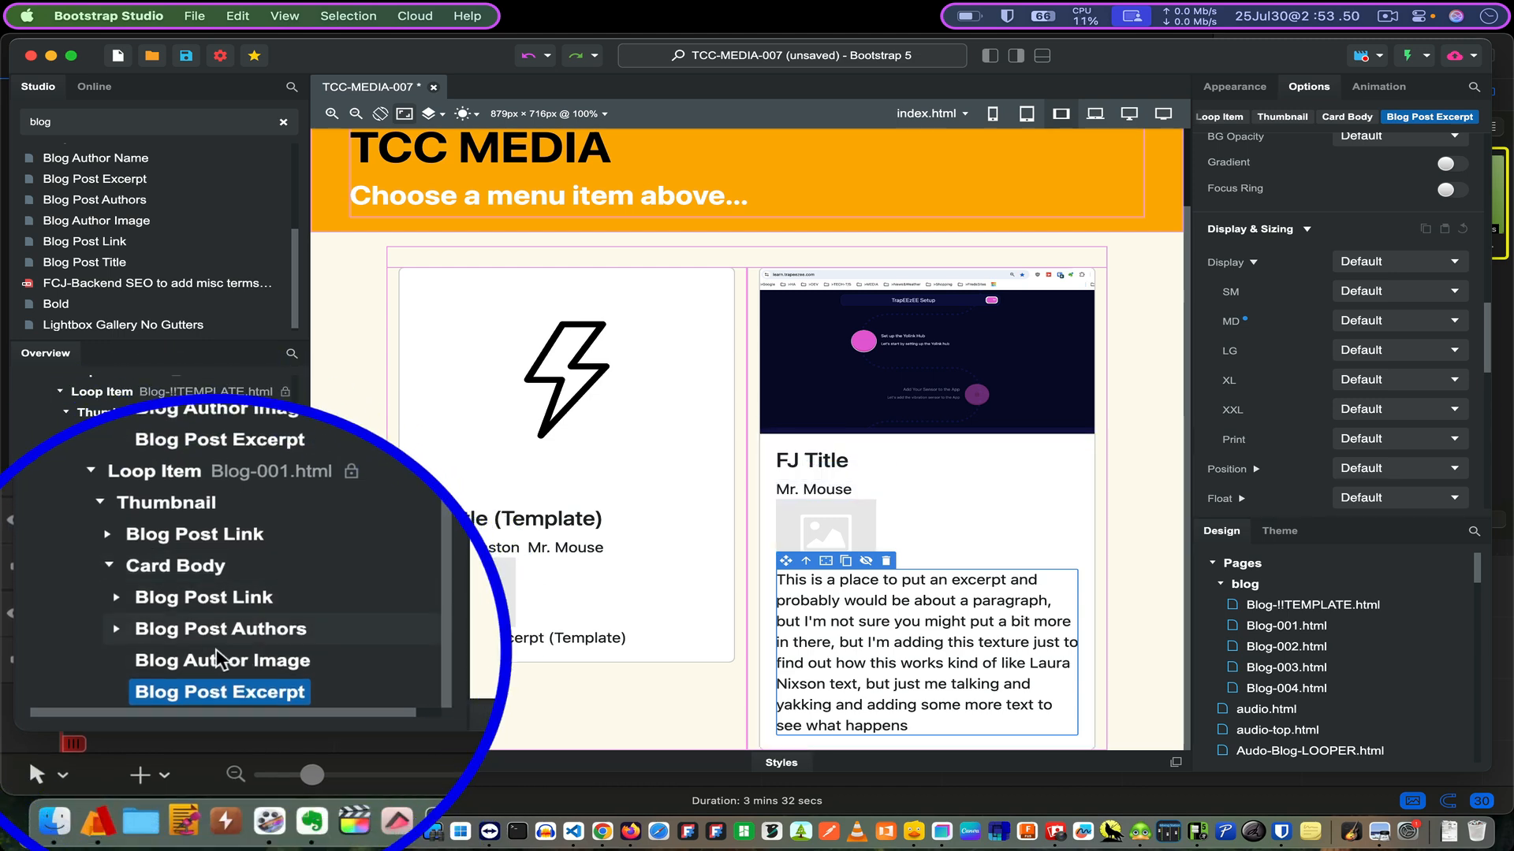
pyautogui.scroll(-5, 1284, 406)
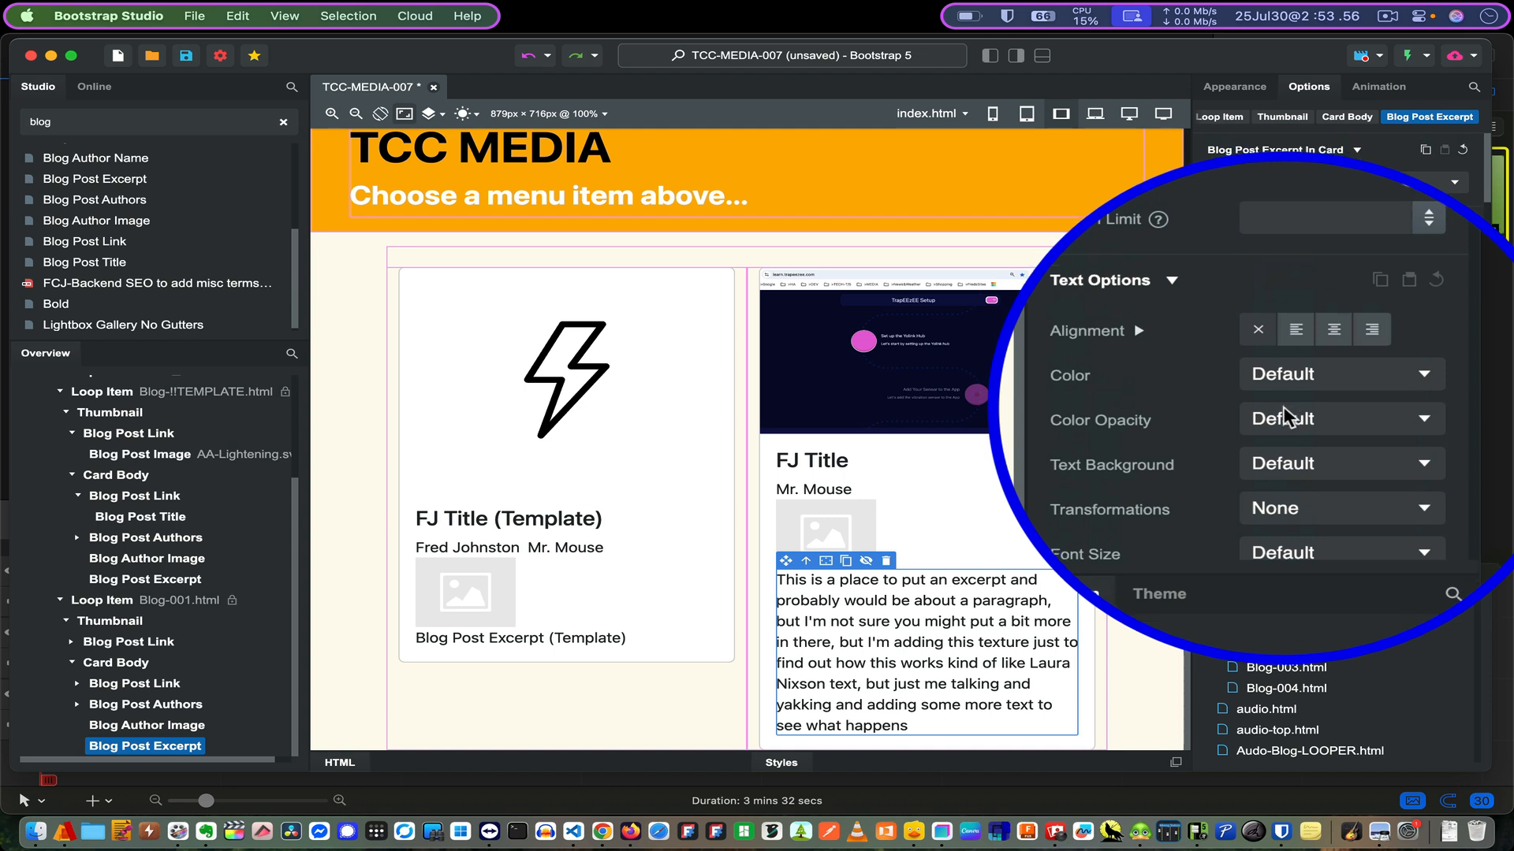
pyautogui.scroll(-8, 1283, 415)
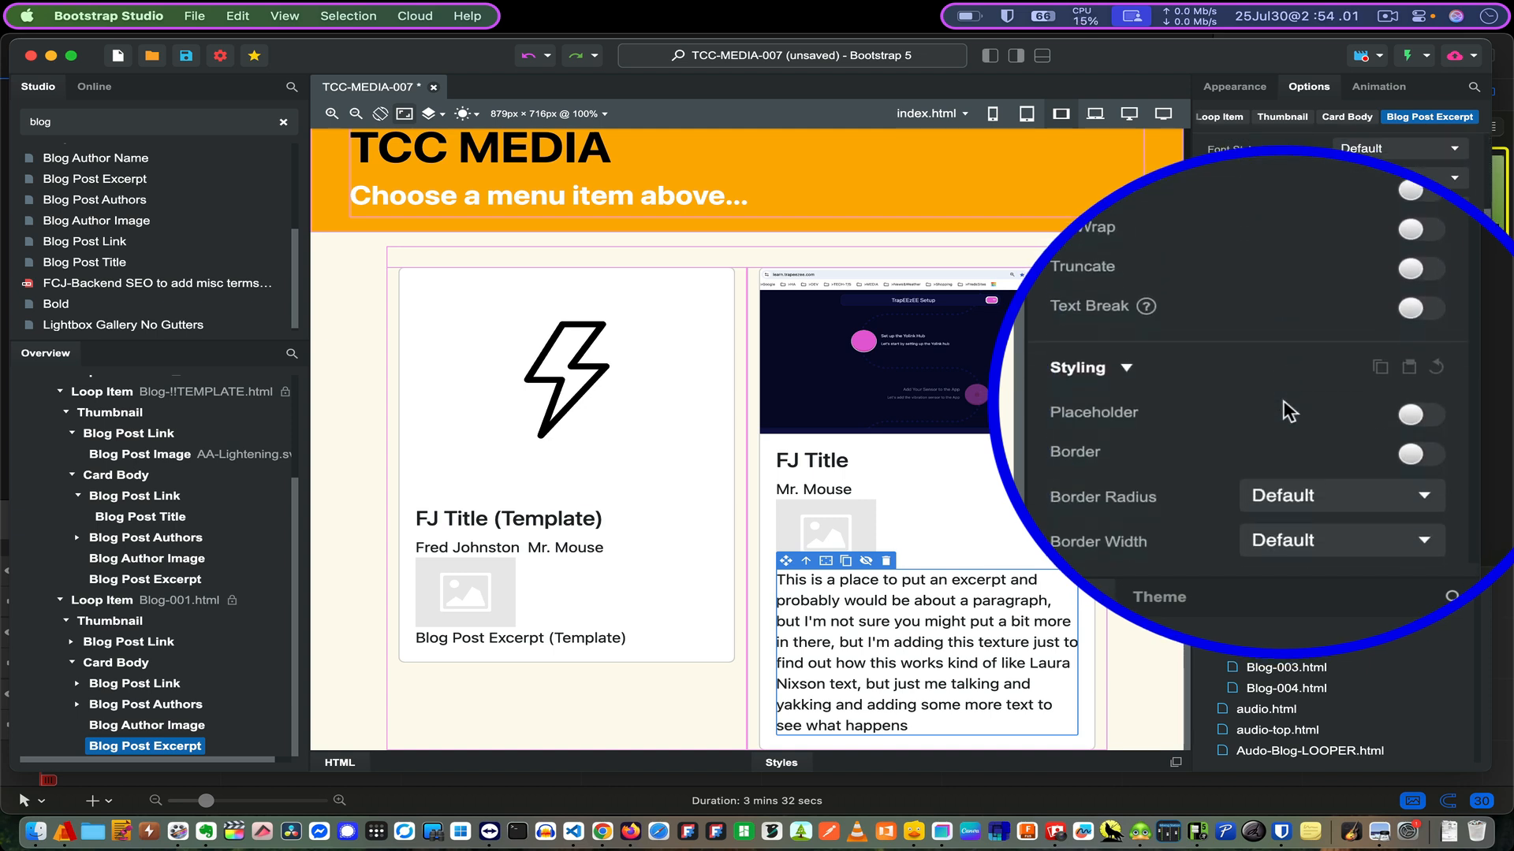
pyautogui.scroll(-2, 1290, 411)
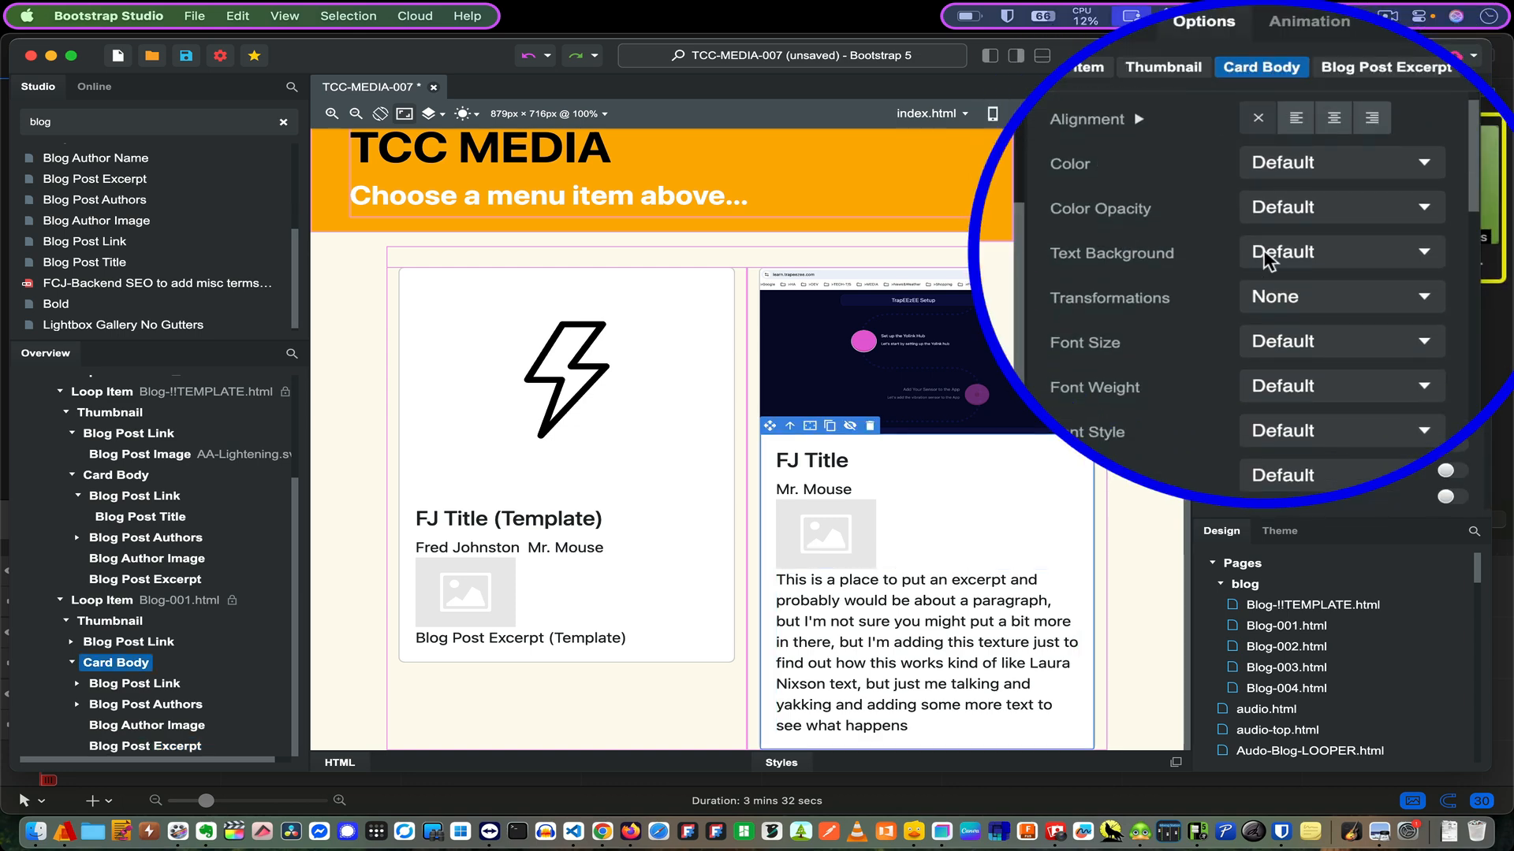
# - Open Blog Options for the FJ Title post via its blog post image
pyautogui.scroll(-2, 1265, 260)
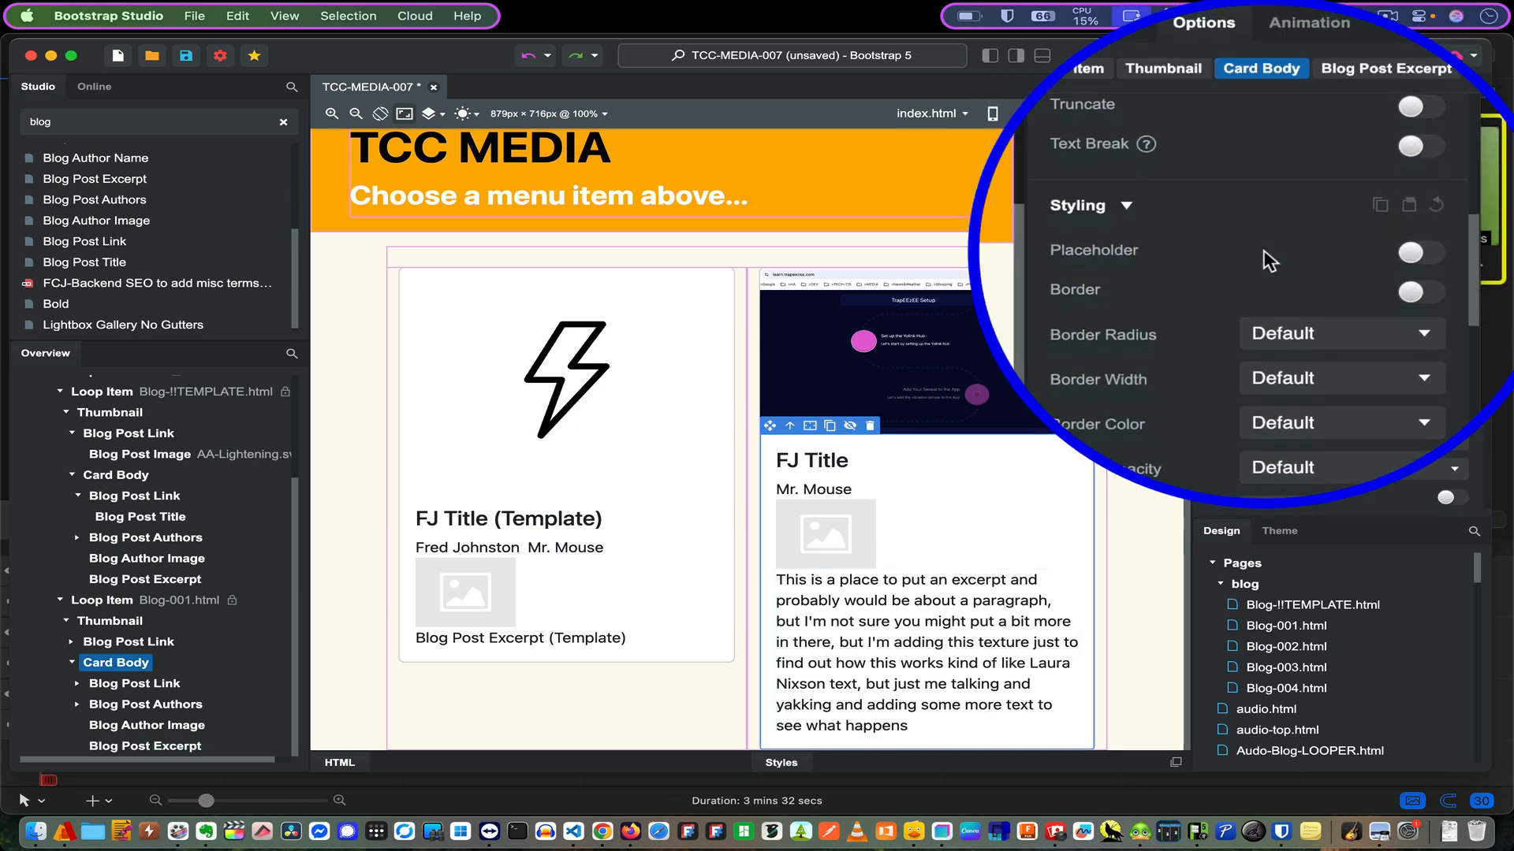
pyautogui.scroll(-10, 1264, 260)
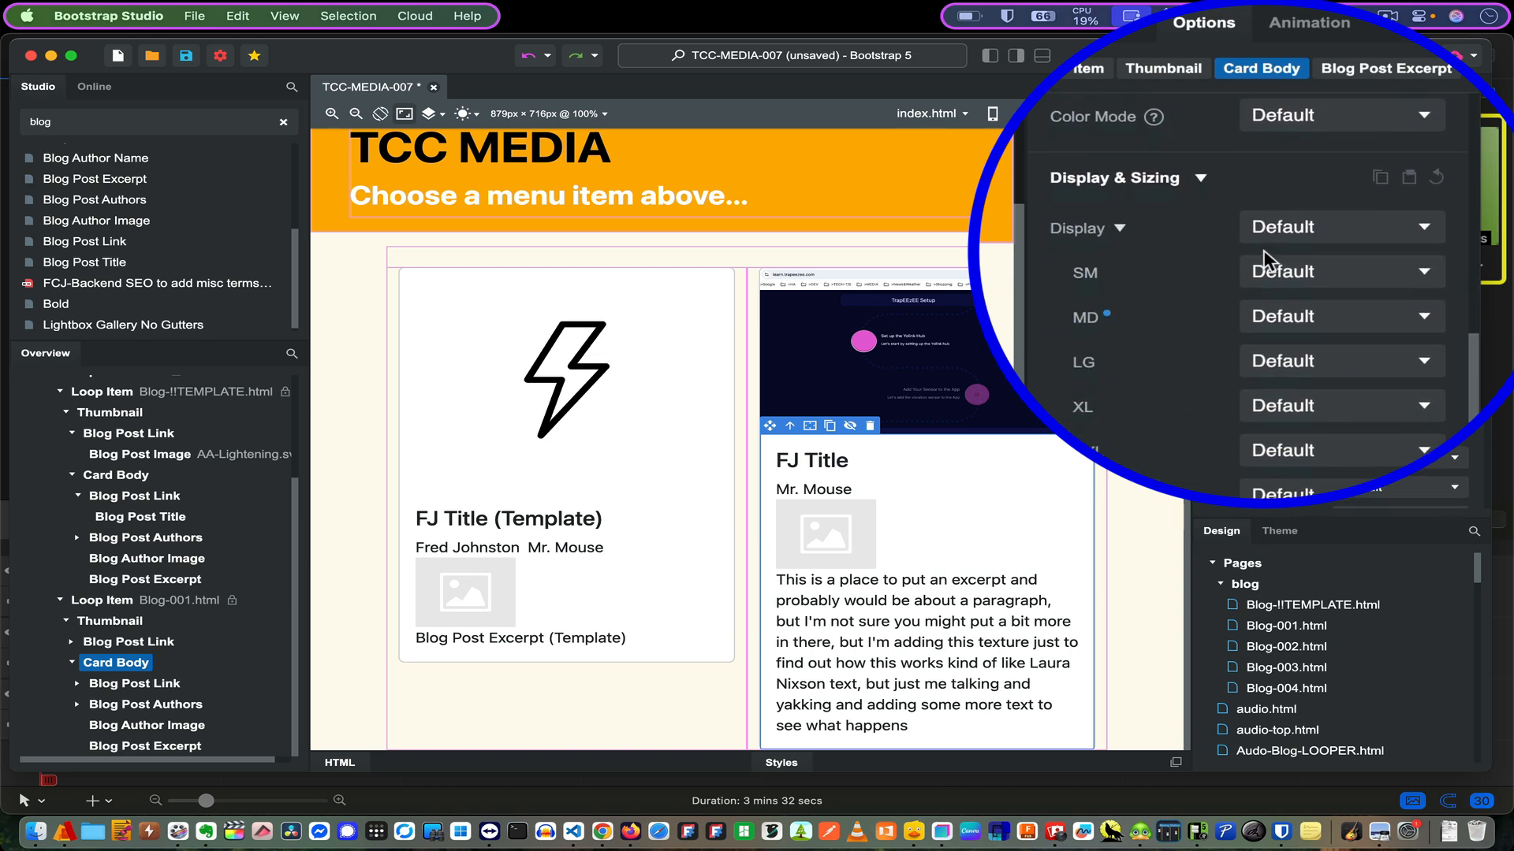
pyautogui.scroll(-10, 1264, 261)
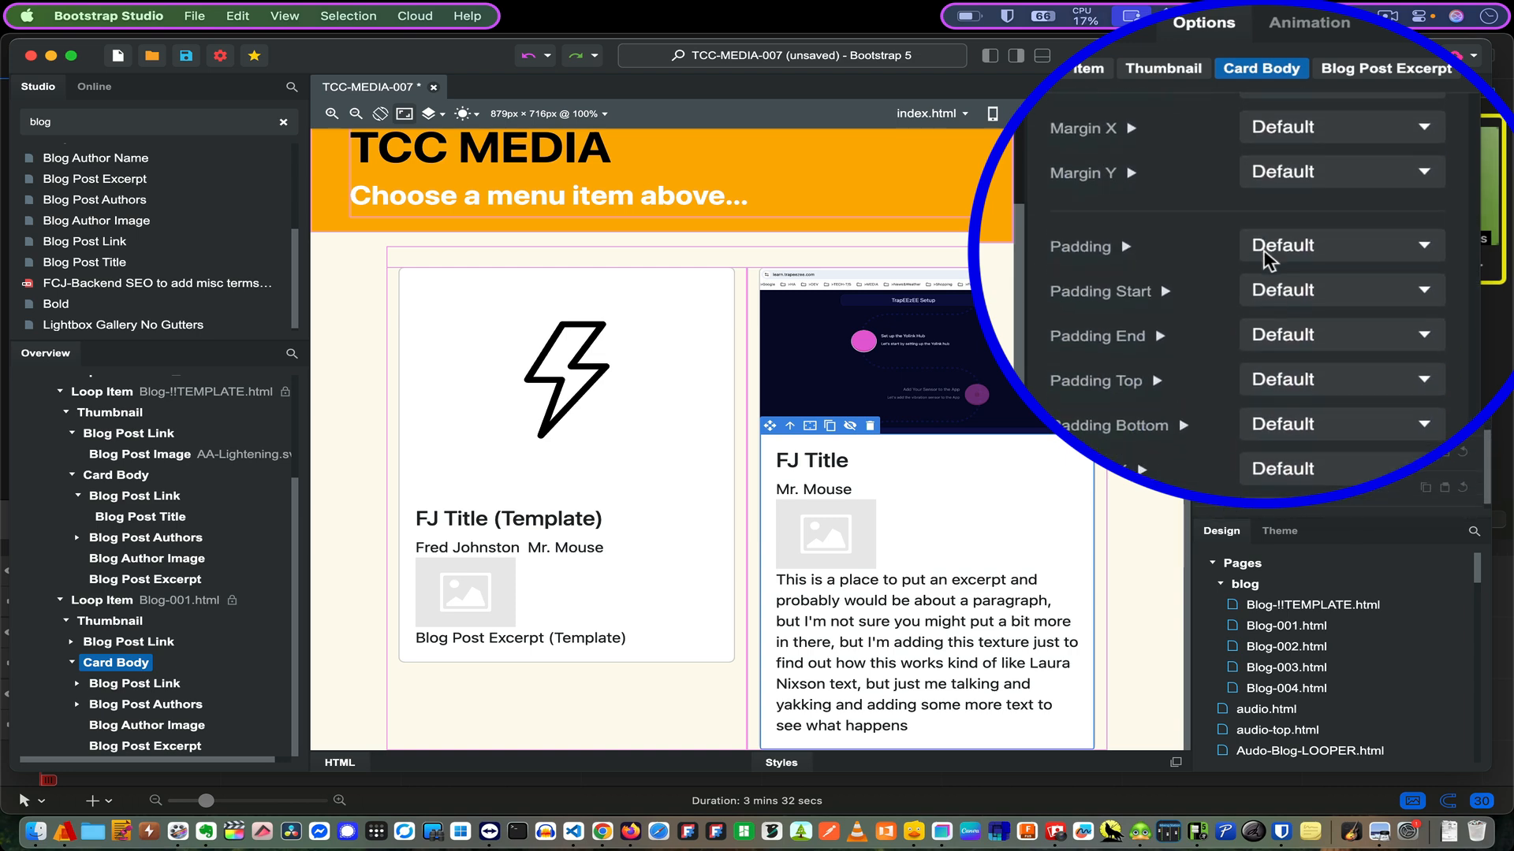
pyautogui.scroll(20, 1264, 260)
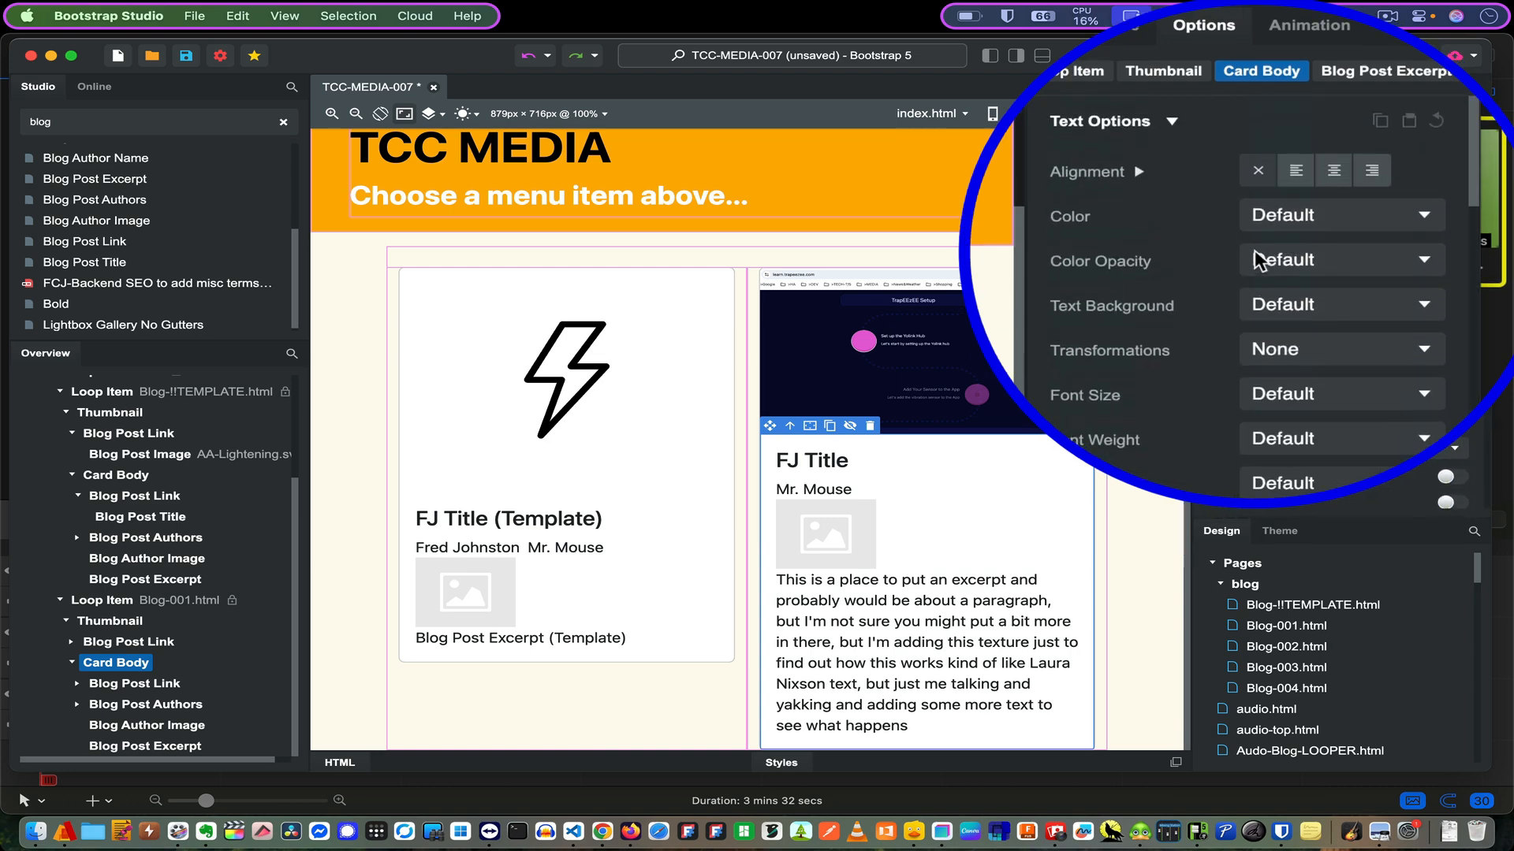
pyautogui.doubleClick(922, 367)
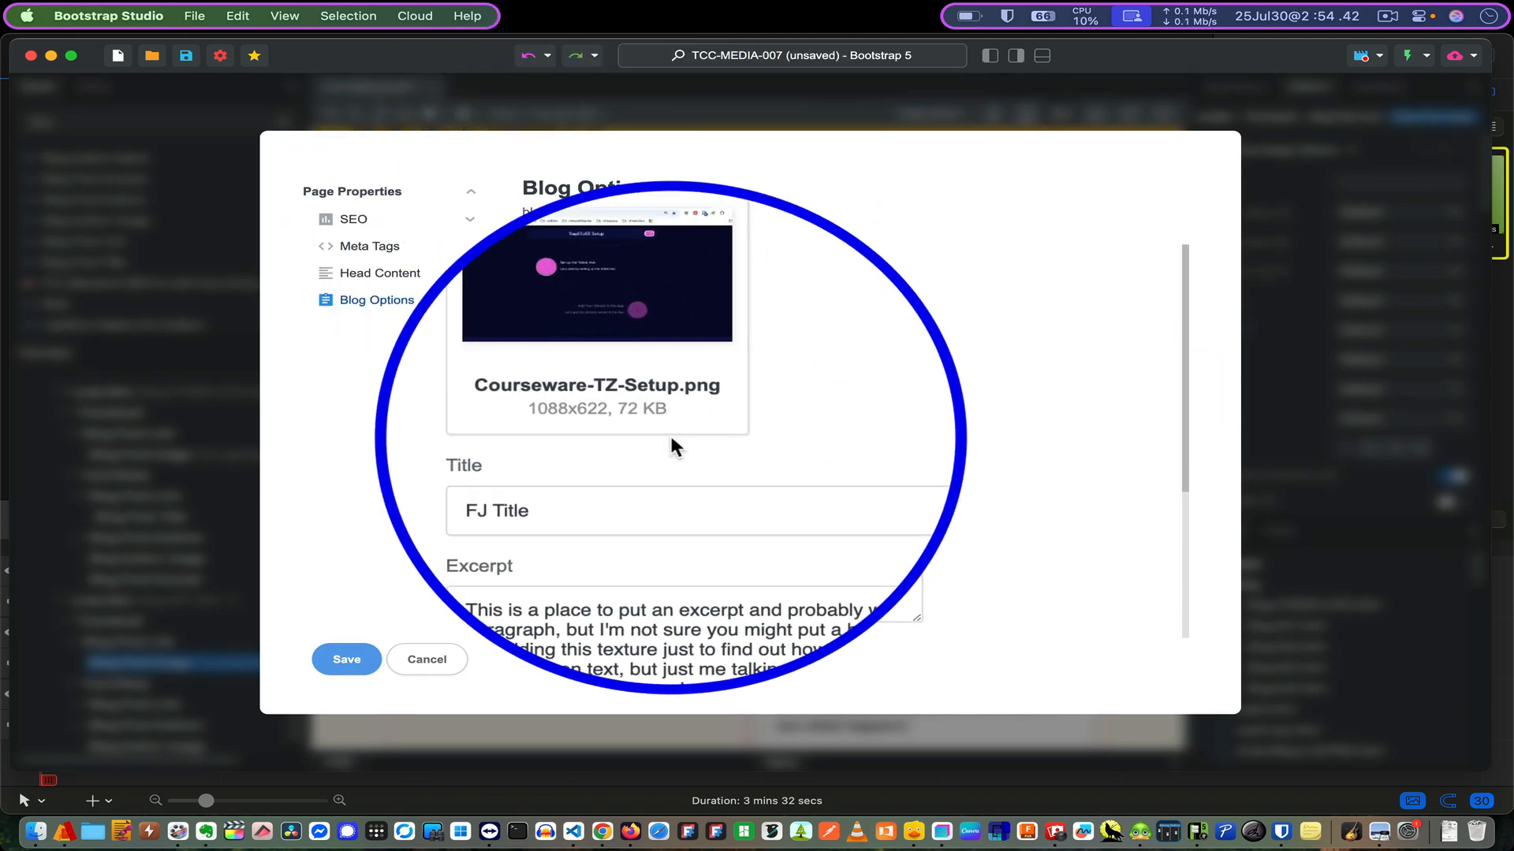
# - Scroll through Blog-001's options, then cancel without saving any changes
pyautogui.scroll(-5, 670, 432)
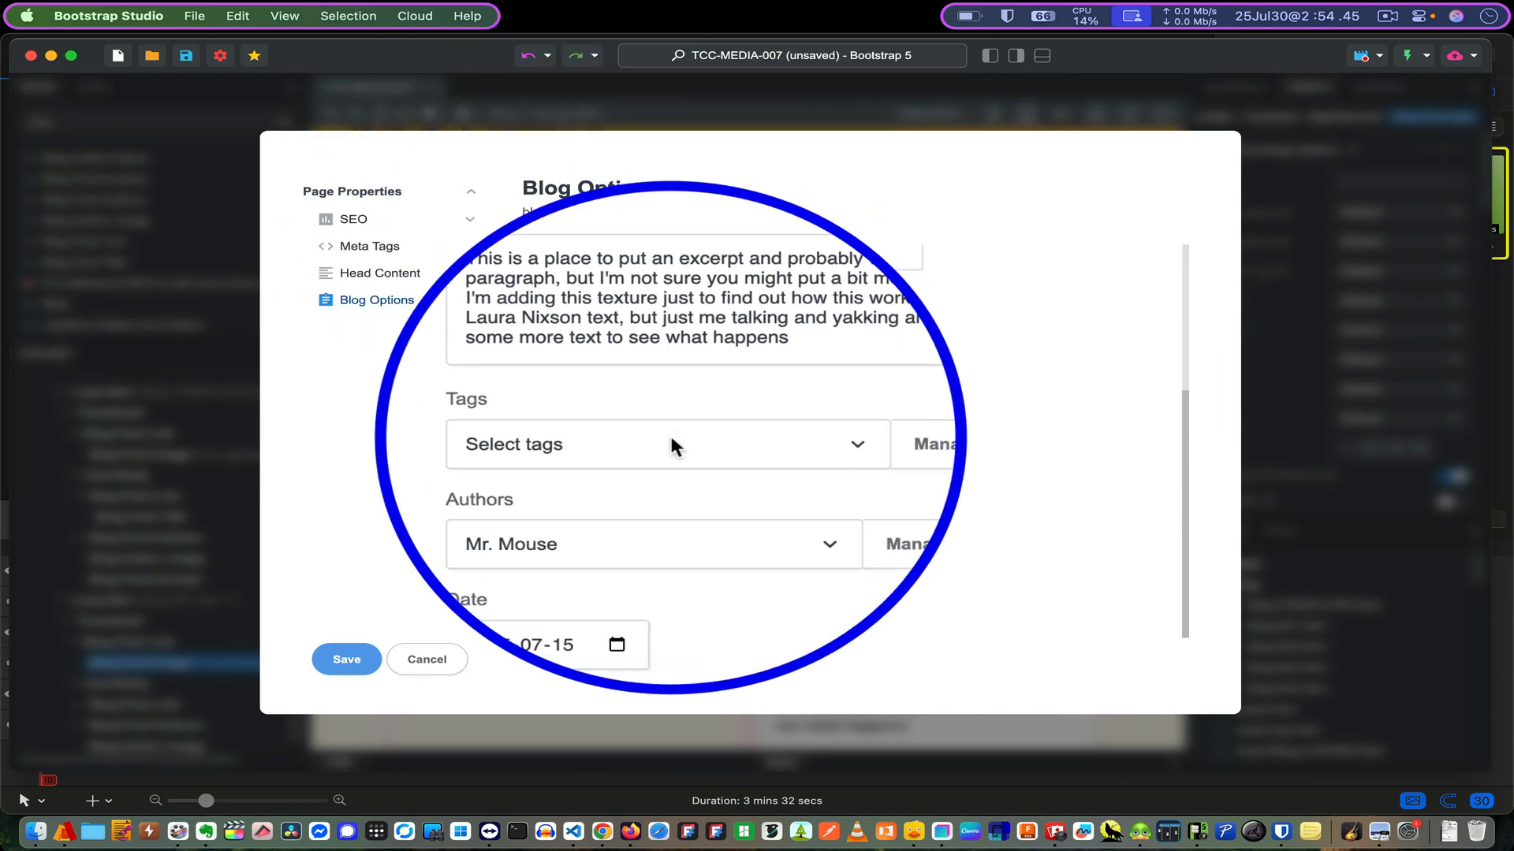
pyautogui.scroll(5, 670, 432)
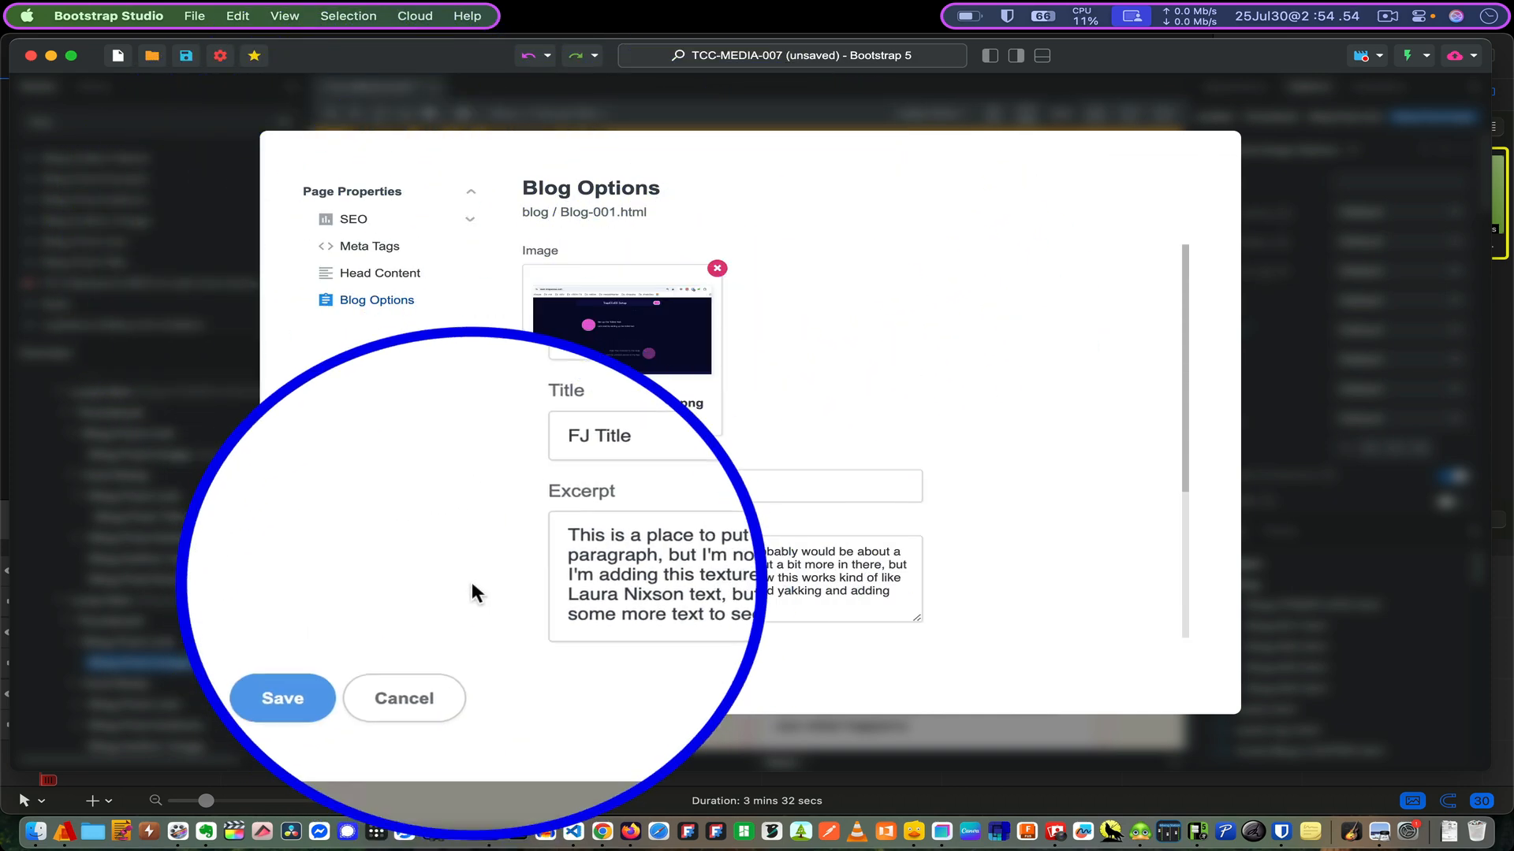
pyautogui.click(443, 597)
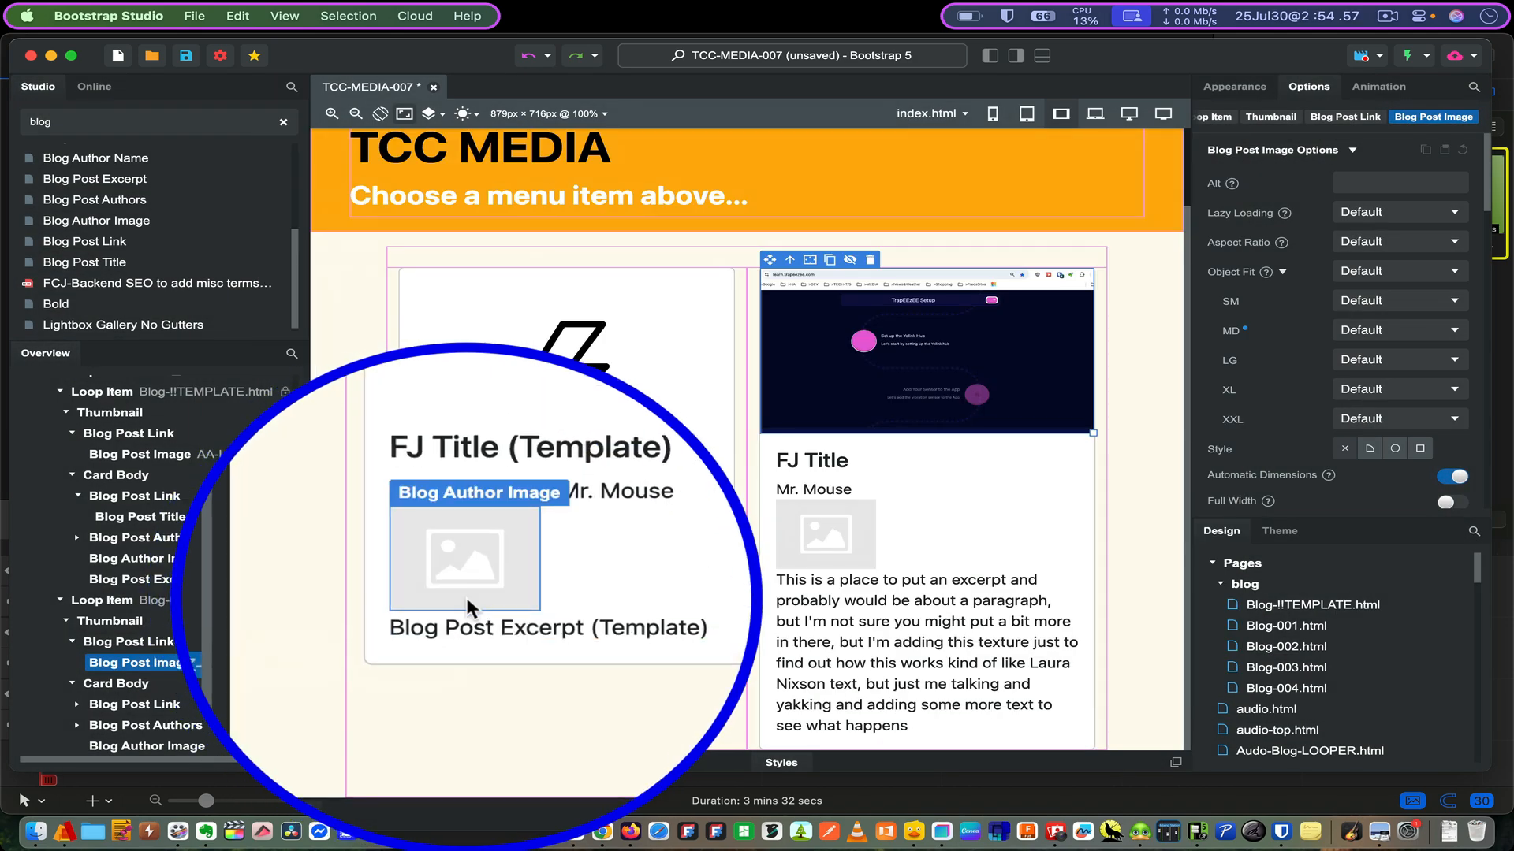
# - Select the FJ Title card's Card Body, then its Blog Post Excerpt, to show the Length Limit option
pyautogui.click(133, 684)
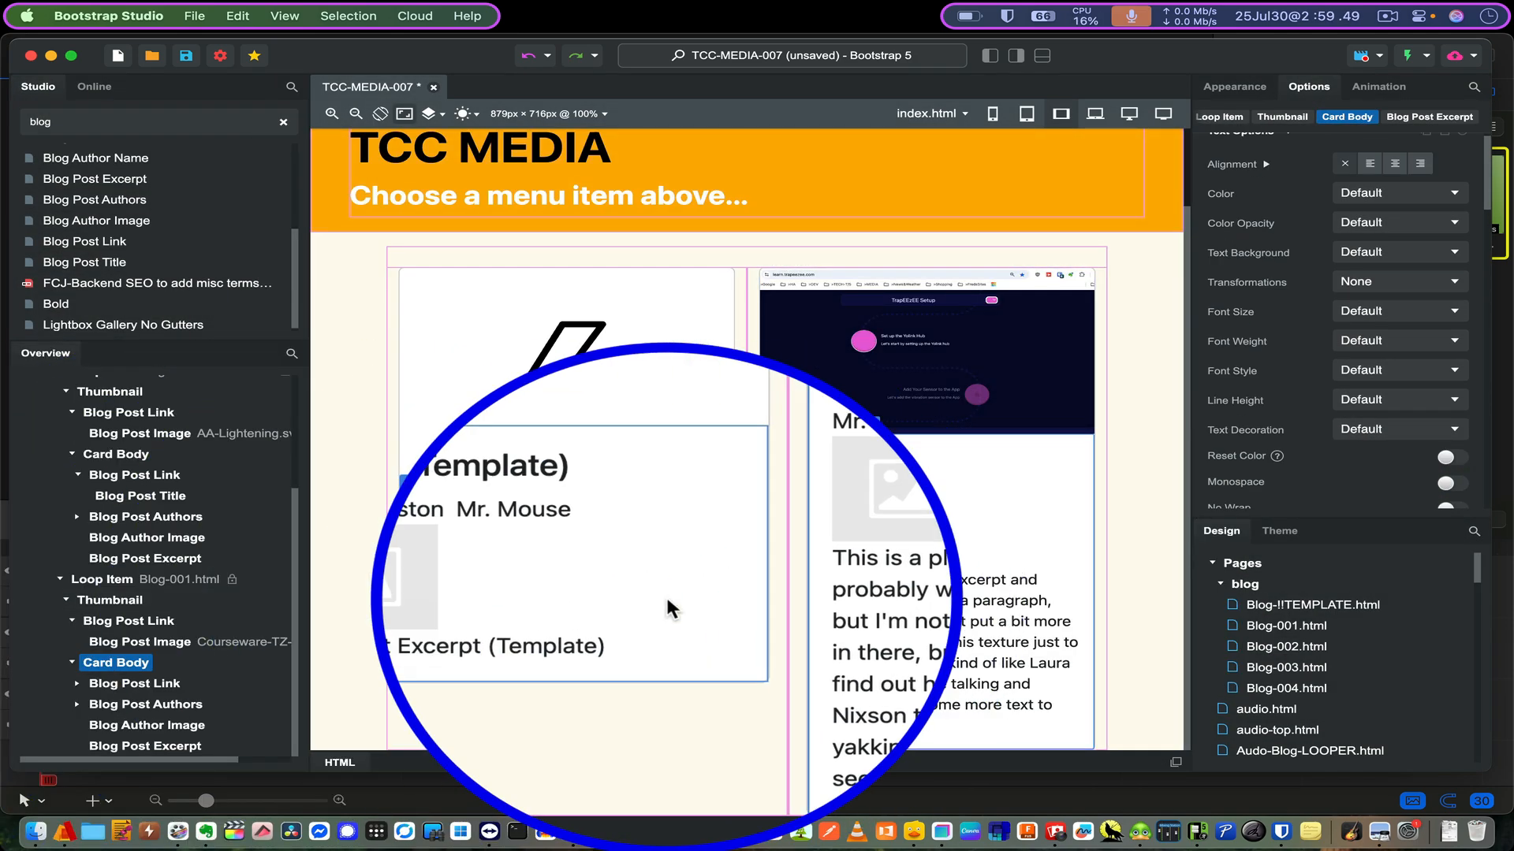
pyautogui.click(177, 747)
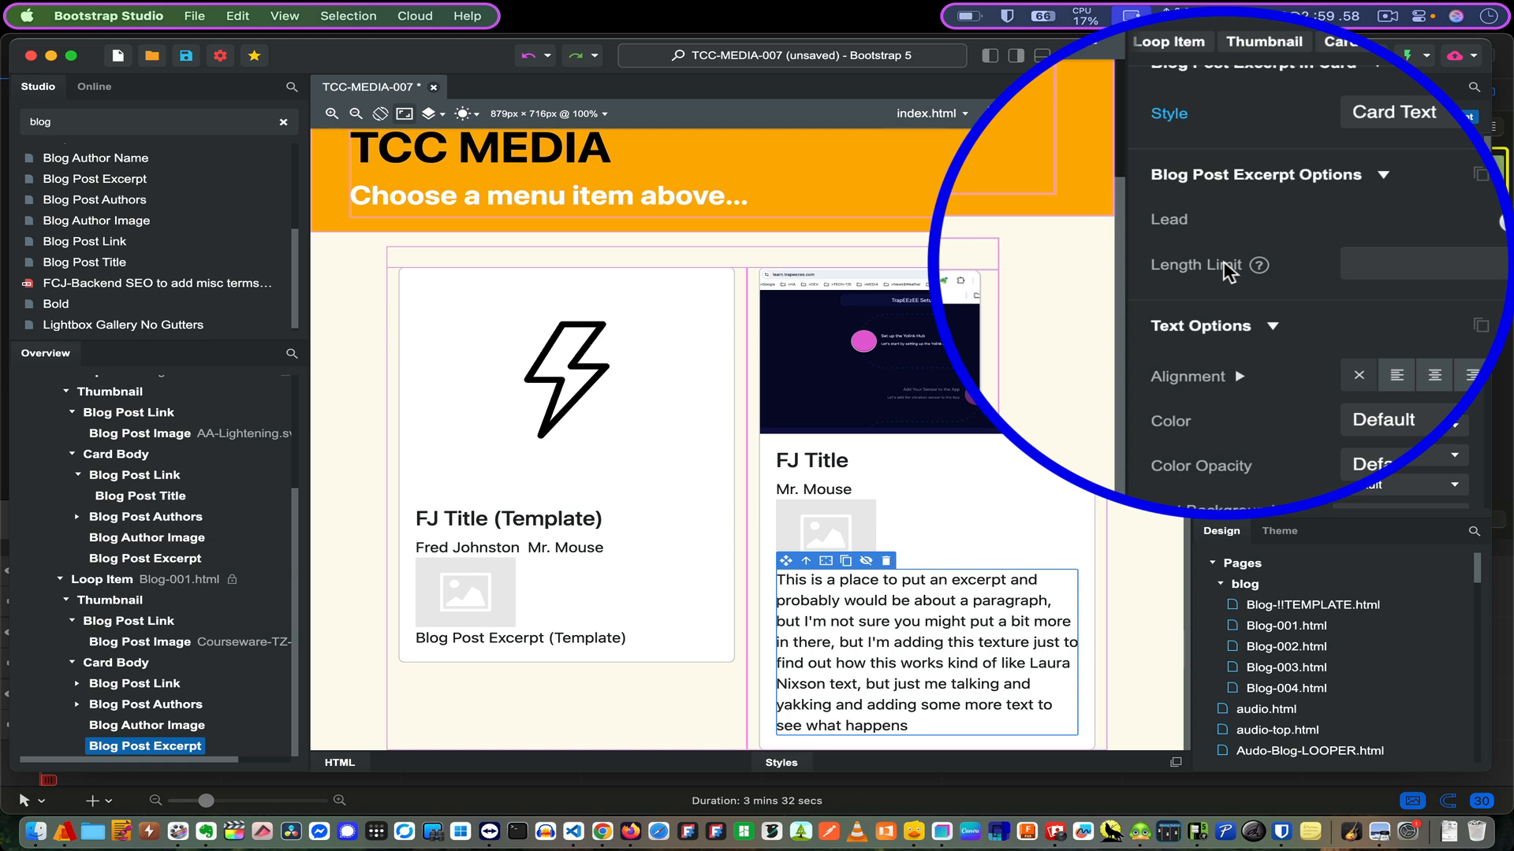
# - Raise the excerpt Length Limit to 89, save, and preview the truncated card at 127.0.0.1:8000
pyautogui.moveTo(1429, 263); pyautogui.dragTo(1416, 253)
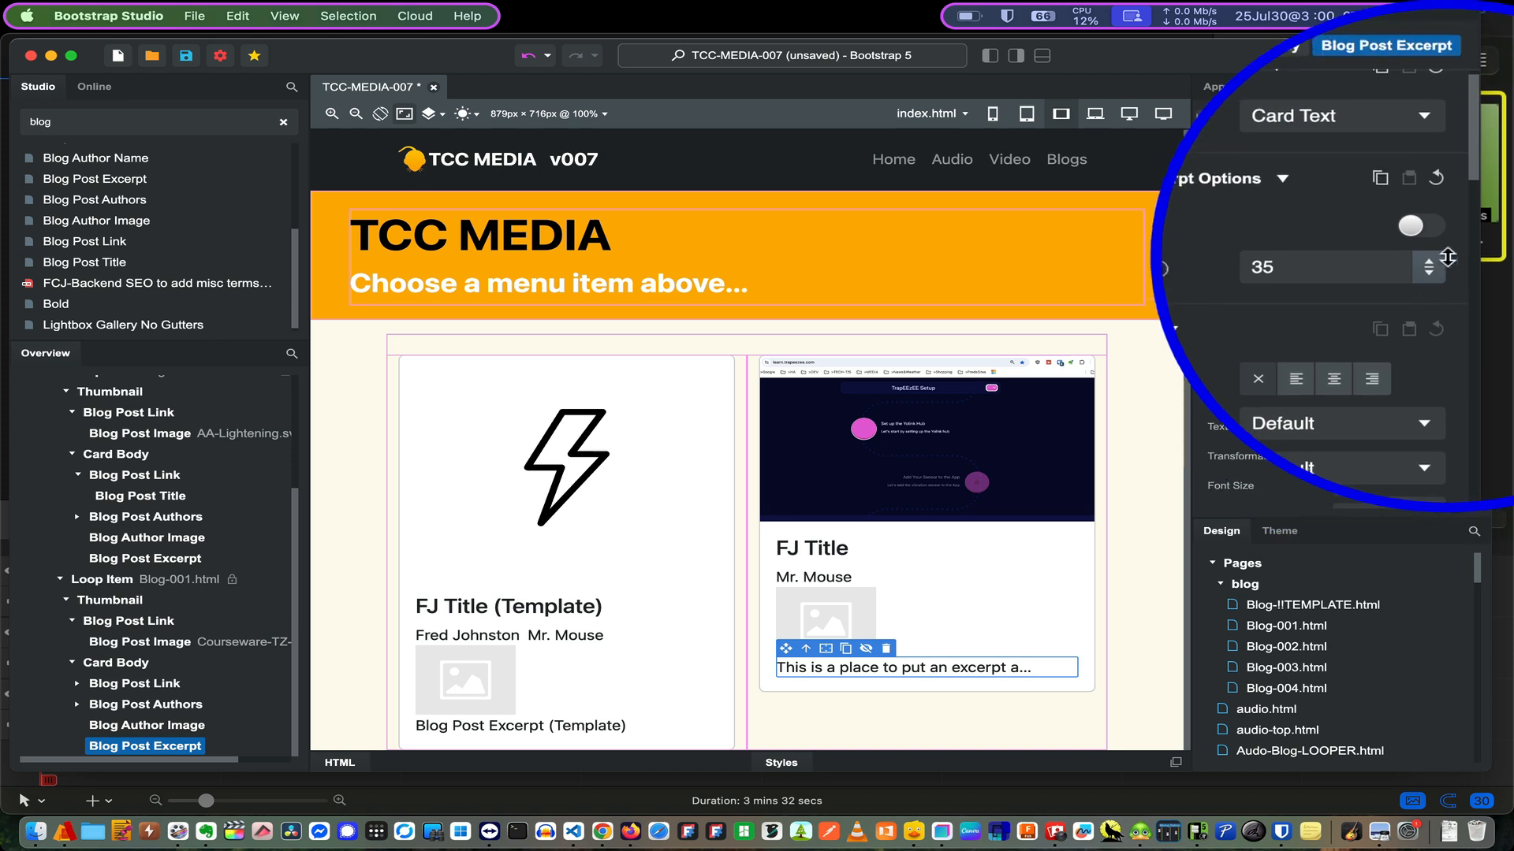
pyautogui.moveTo(1429, 262); pyautogui.dragTo(1431, 252)
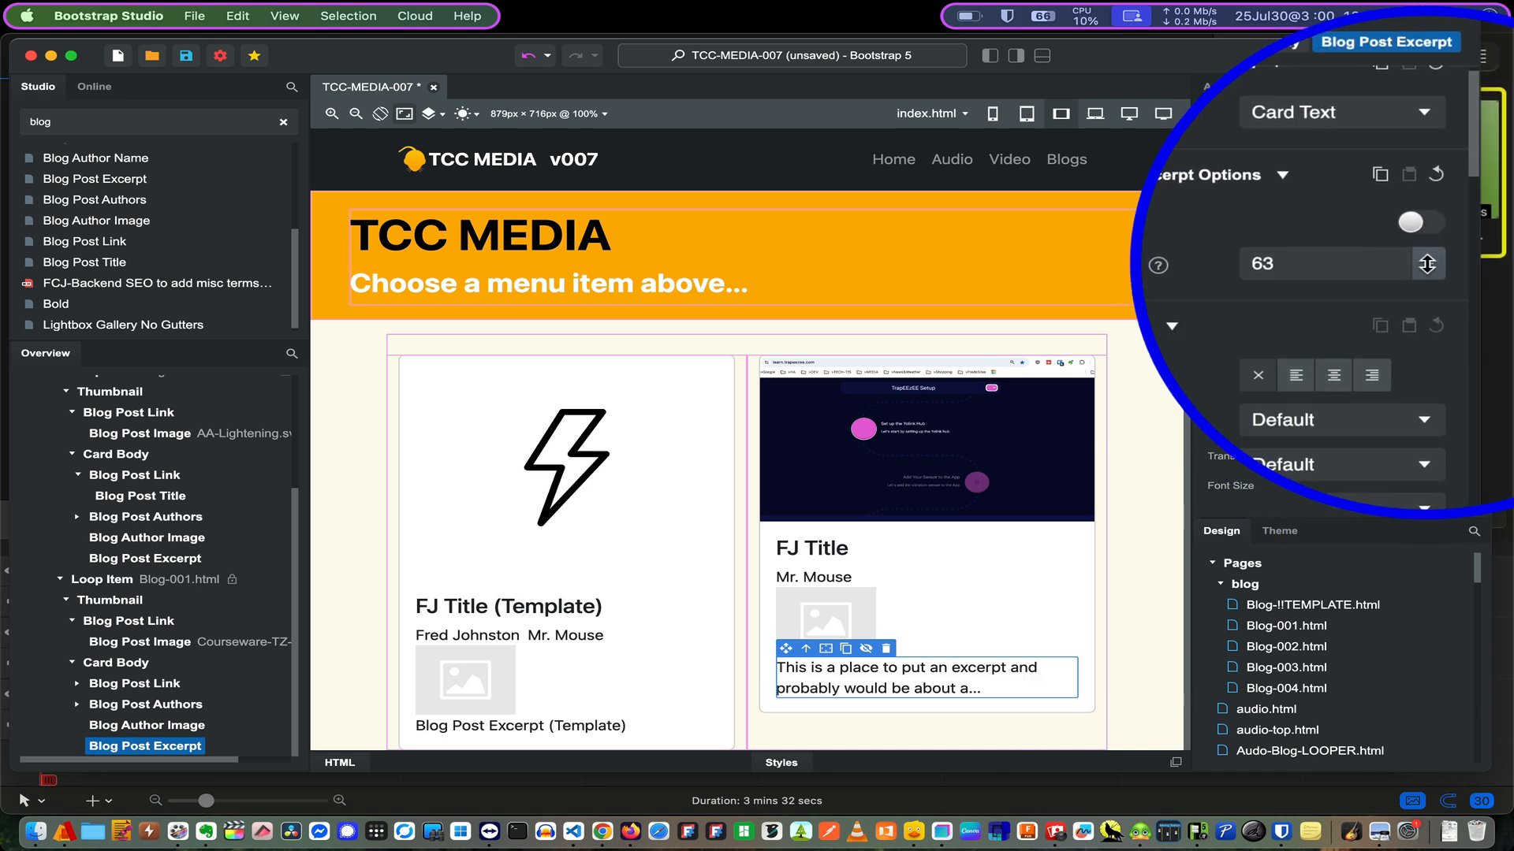
pyautogui.moveTo(1425, 258); pyautogui.dragTo(1428, 248)
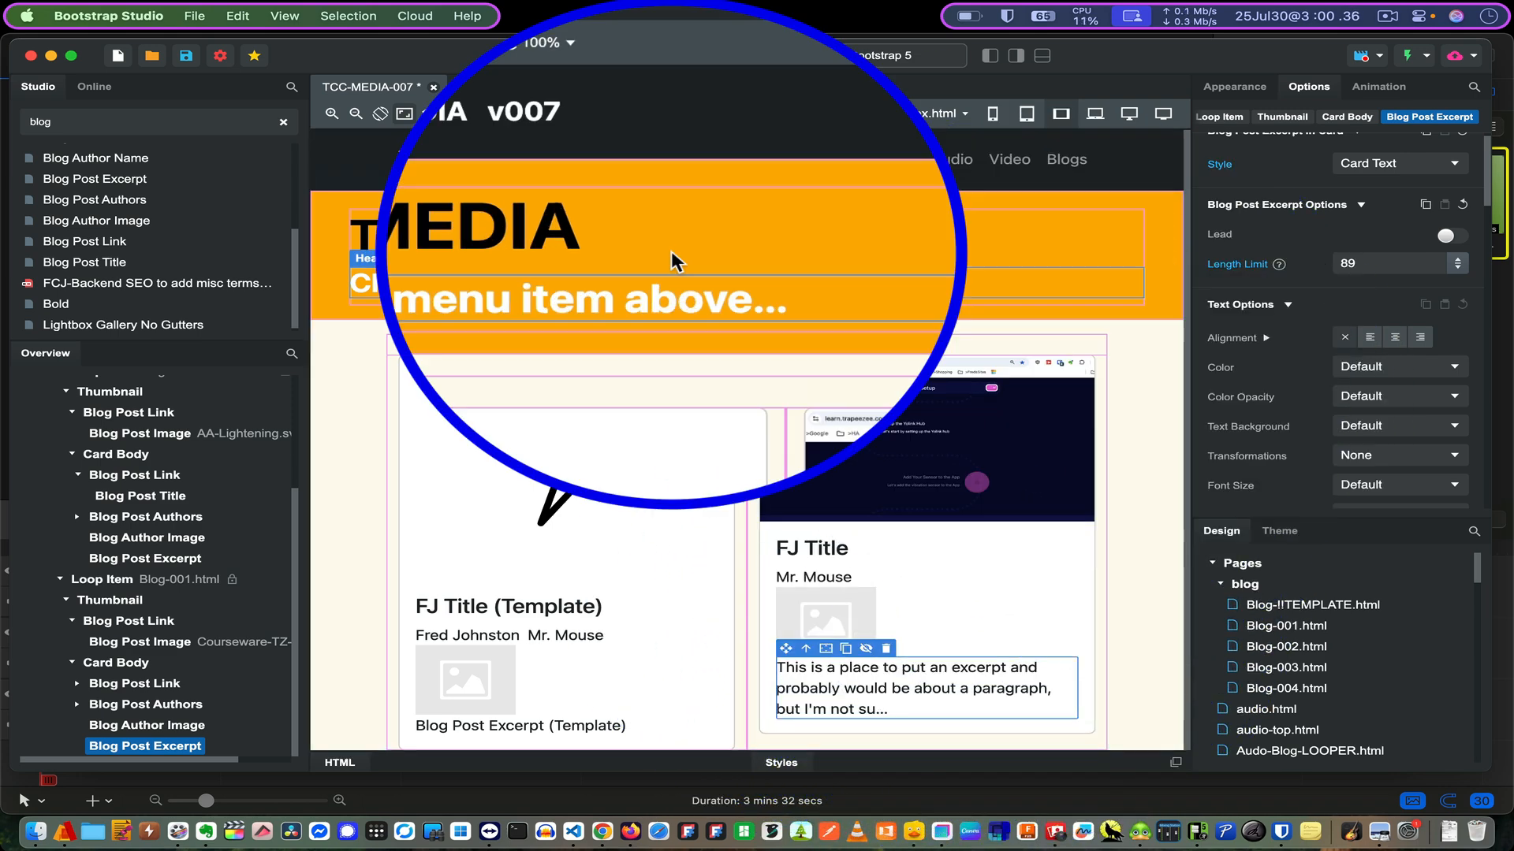
pyautogui.click(187, 57)
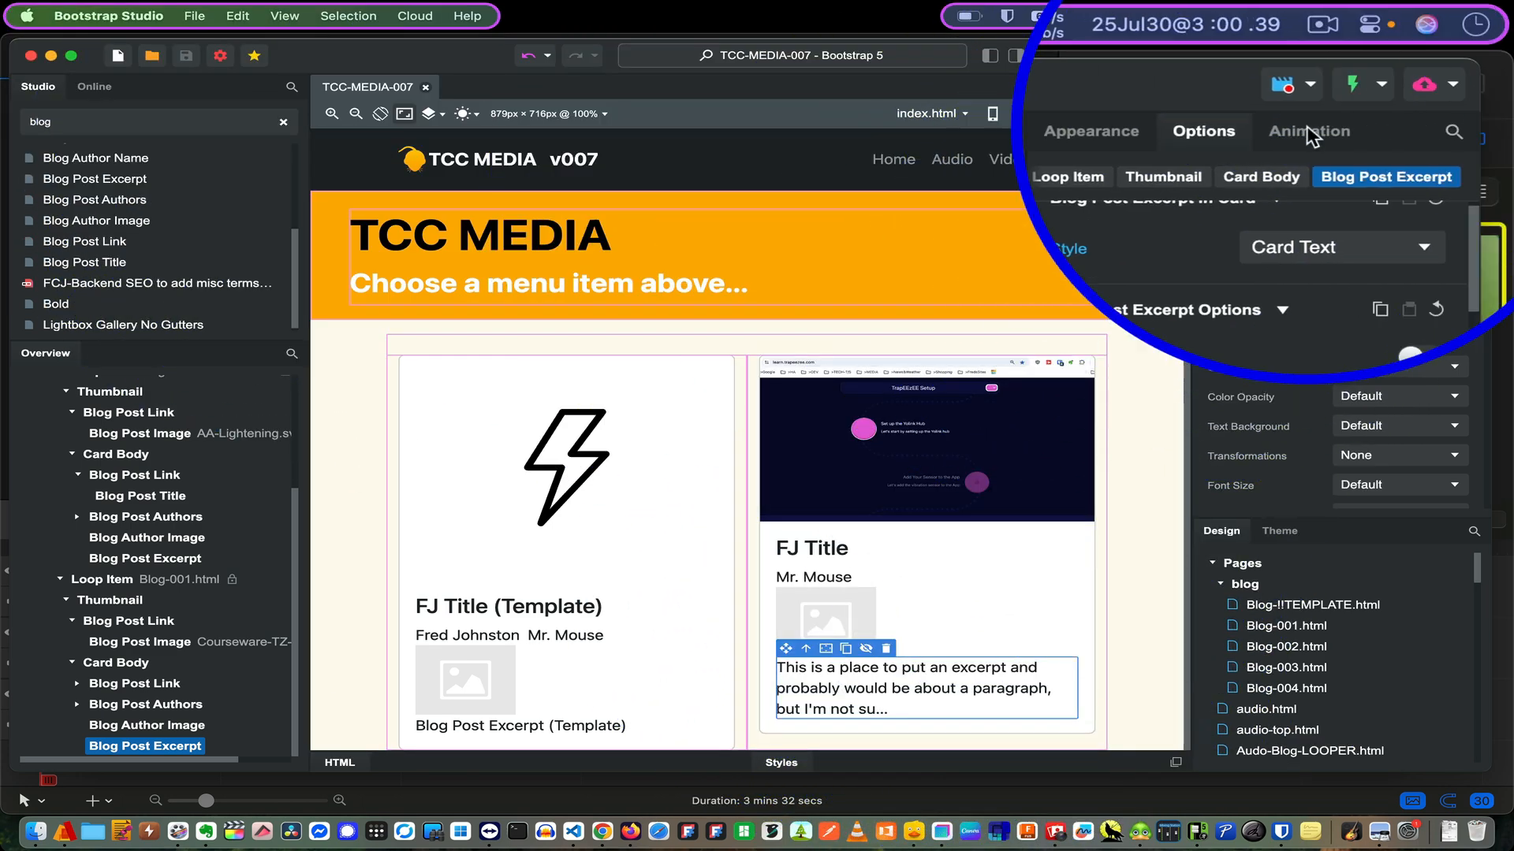
pyautogui.click(1281, 85)
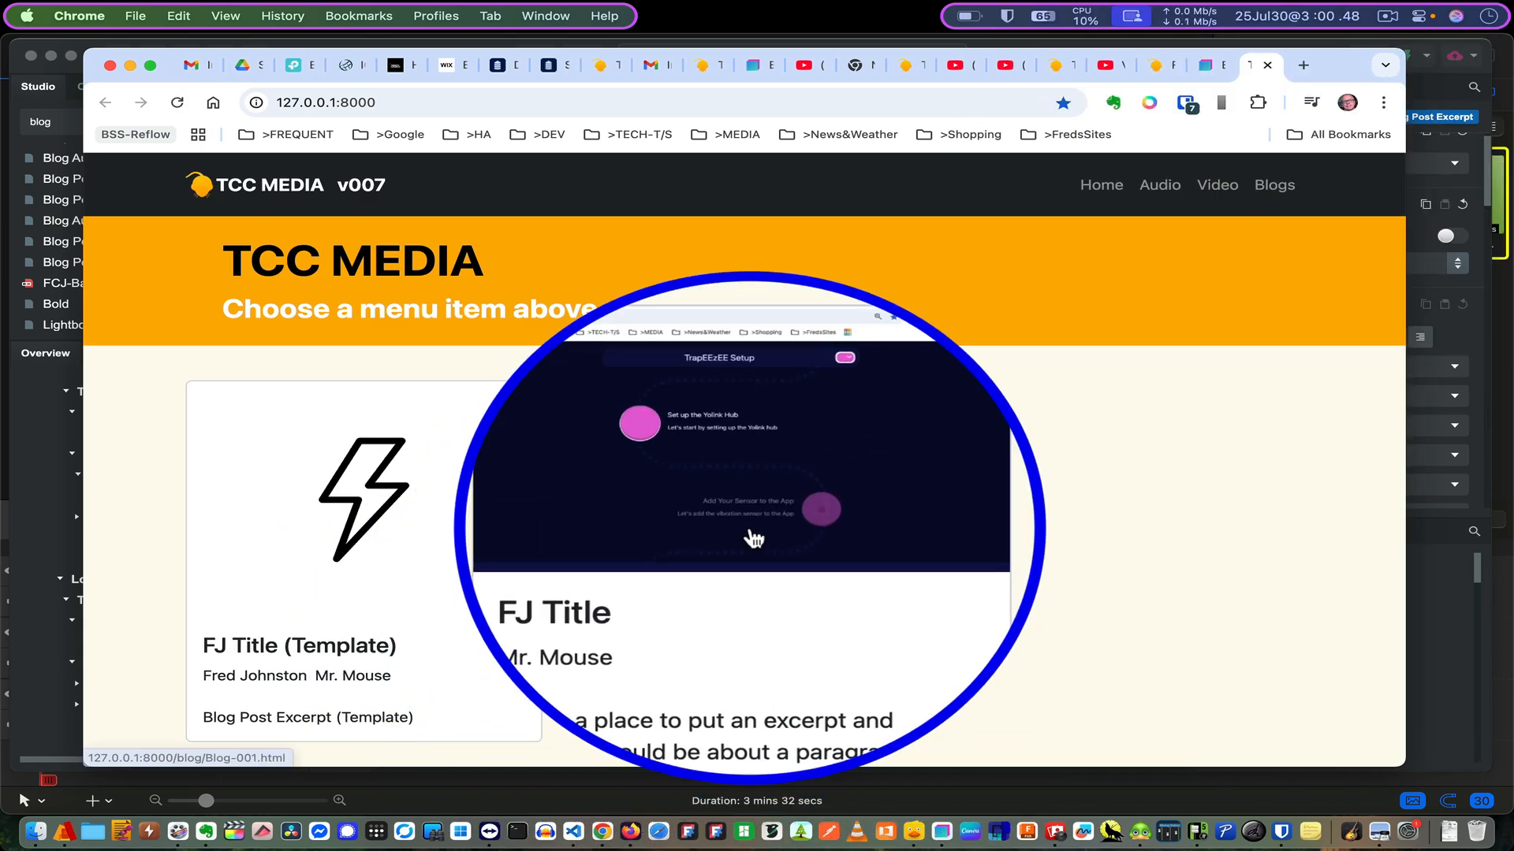
pyautogui.click(754, 539)
pyautogui.scroll(-4, 754, 539)
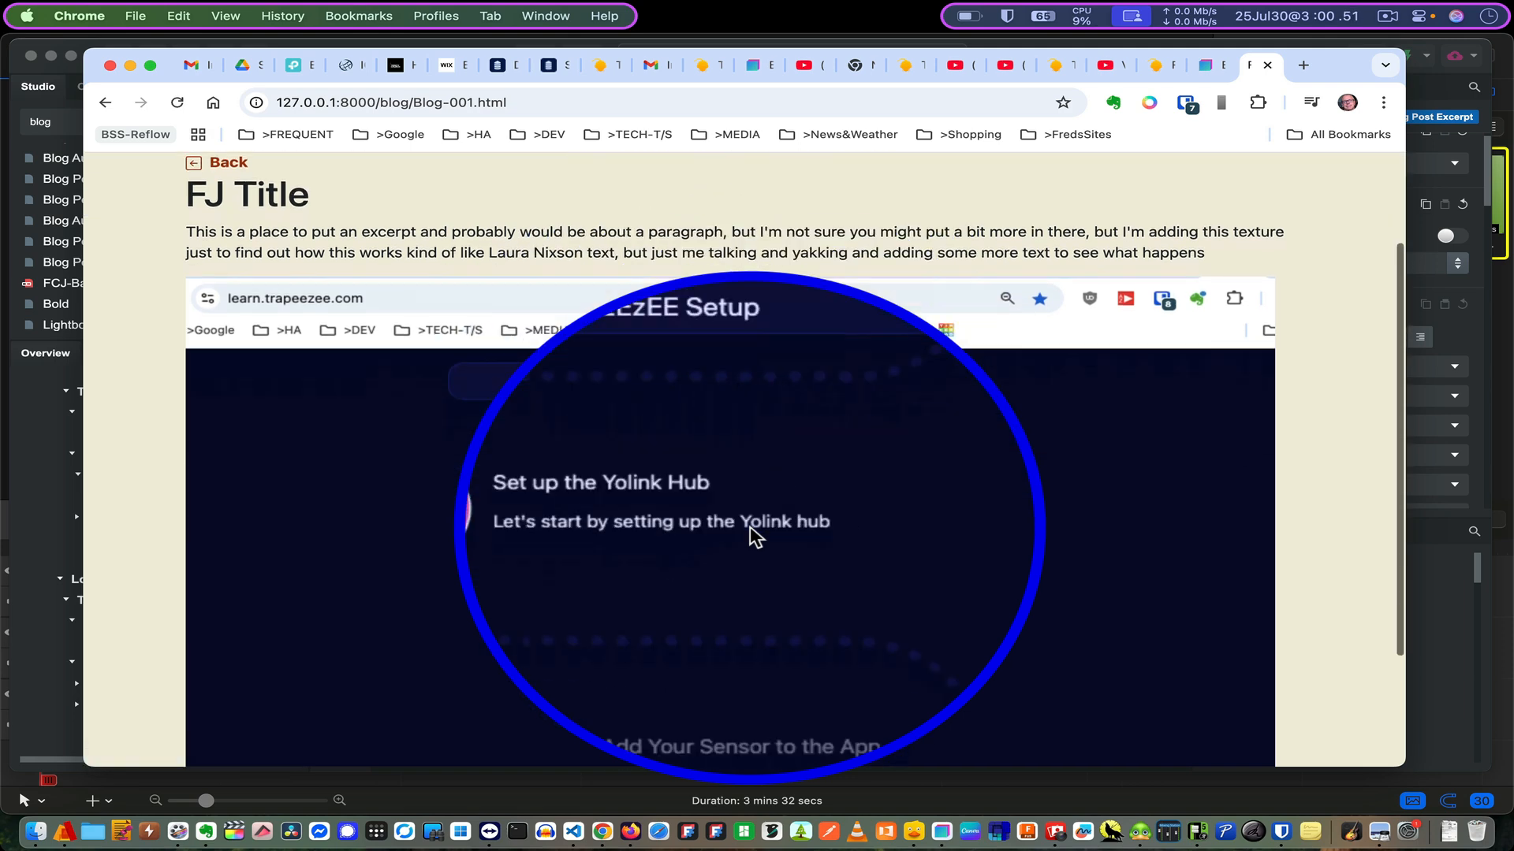
pyautogui.scroll(4, 755, 538)
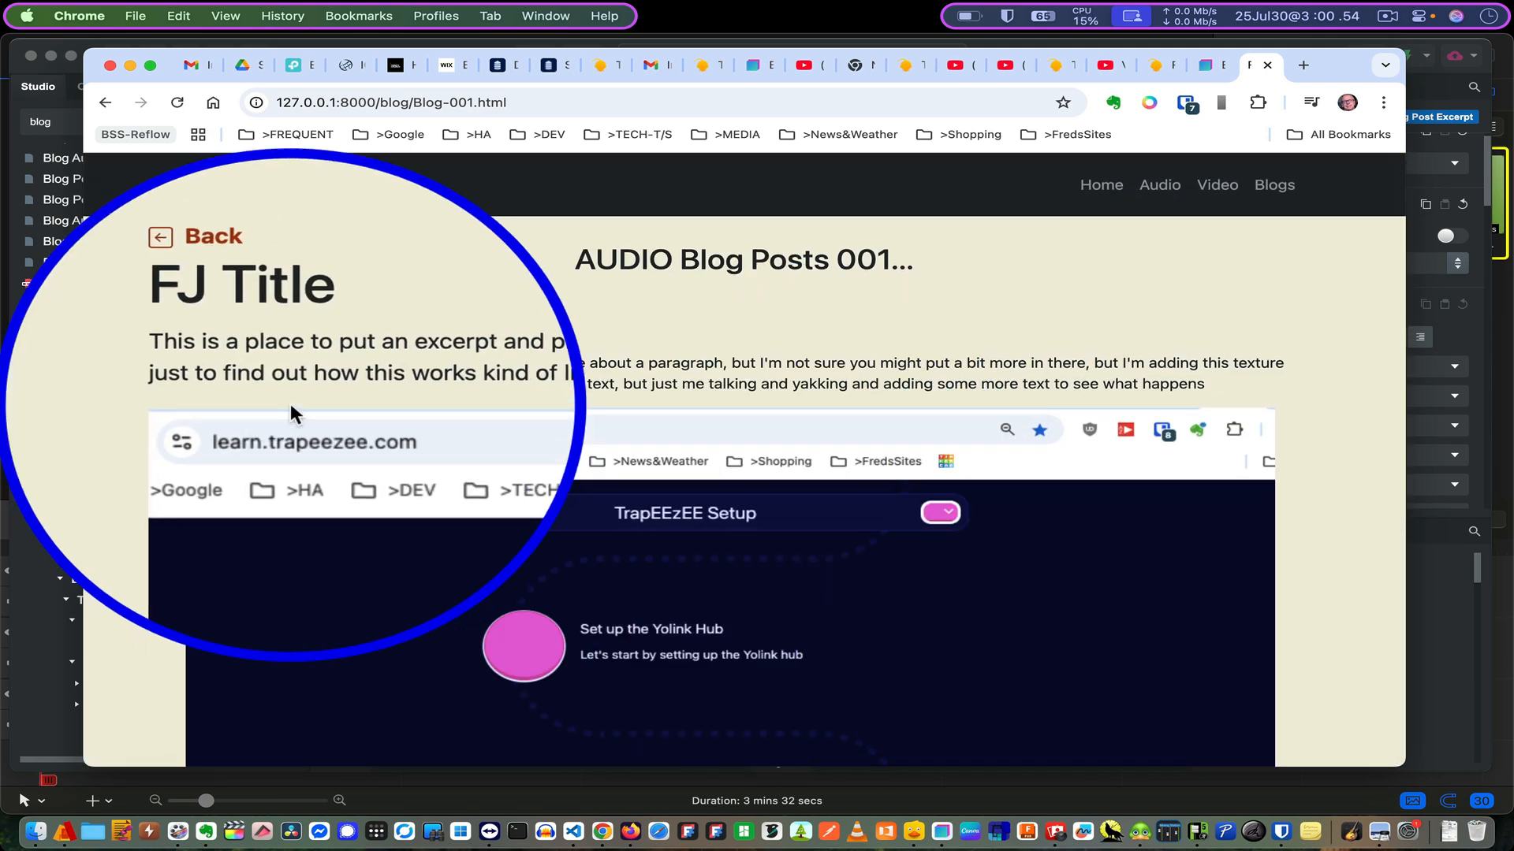
pyautogui.click(291, 296)
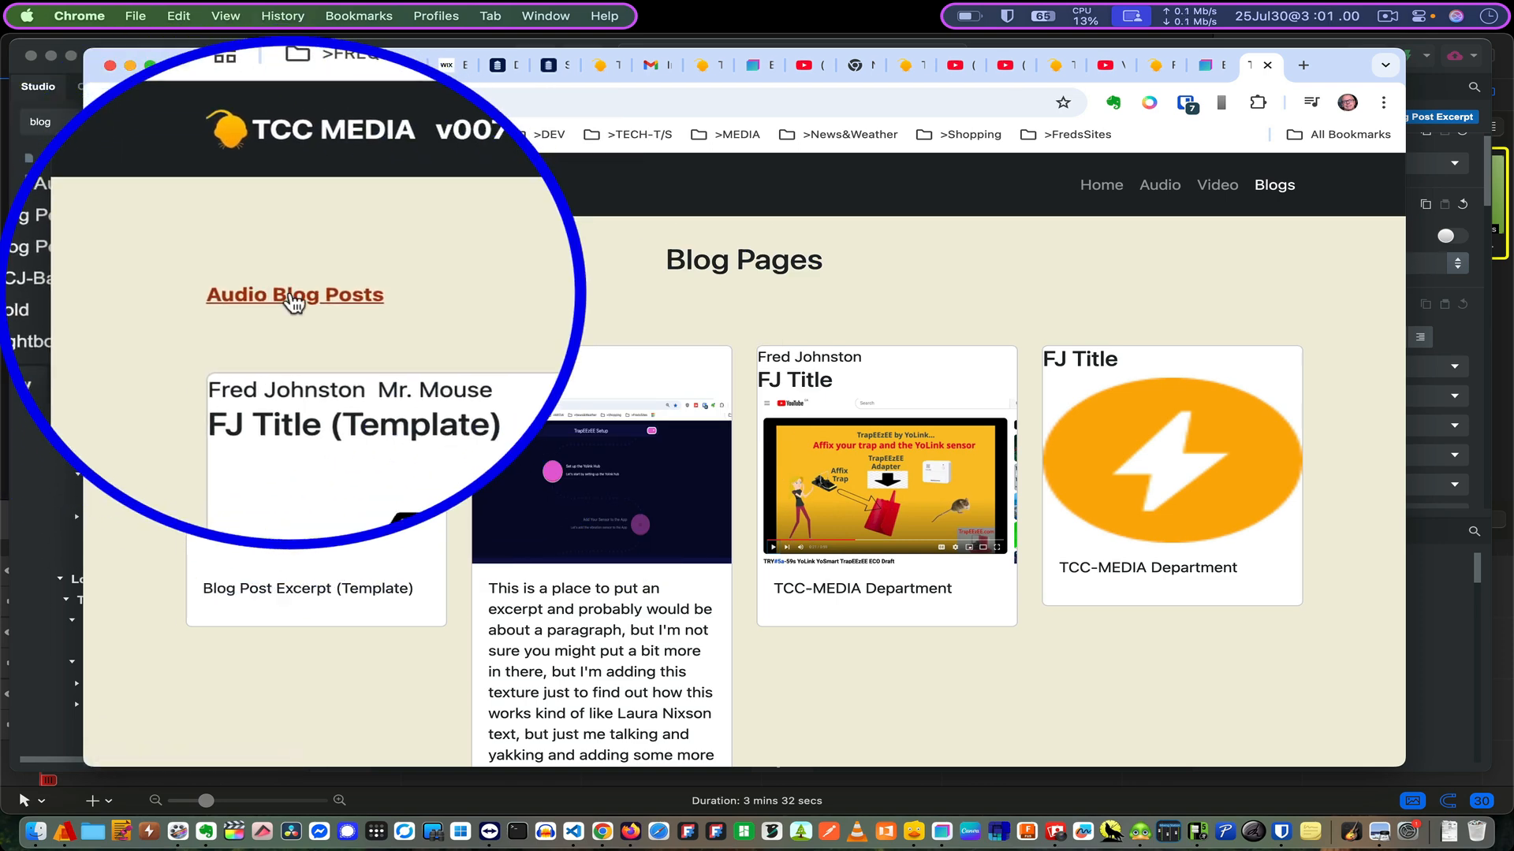
pyautogui.click(293, 298)
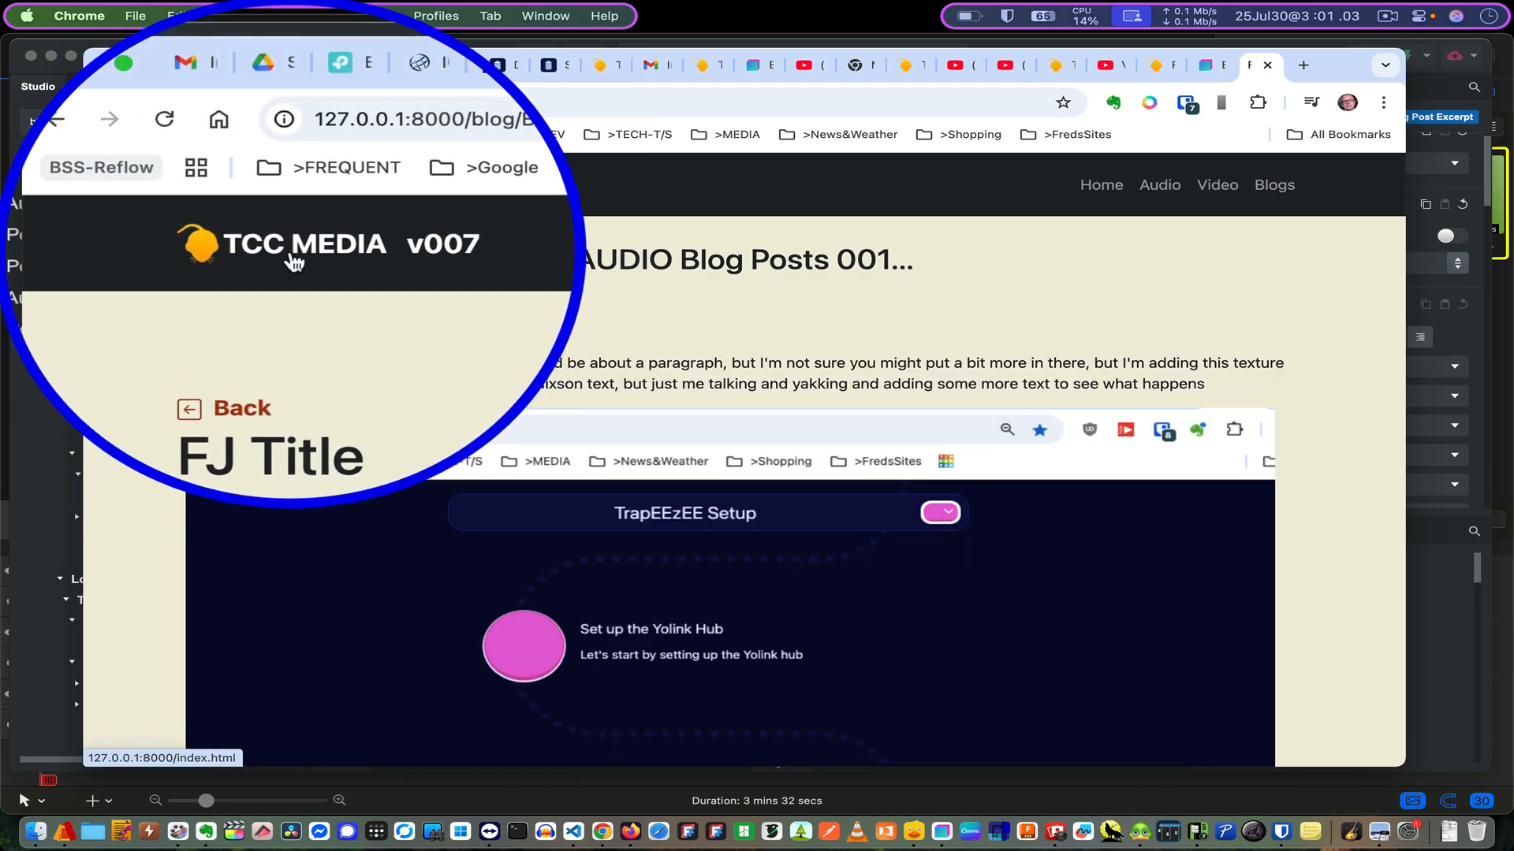
pyautogui.click(292, 186)
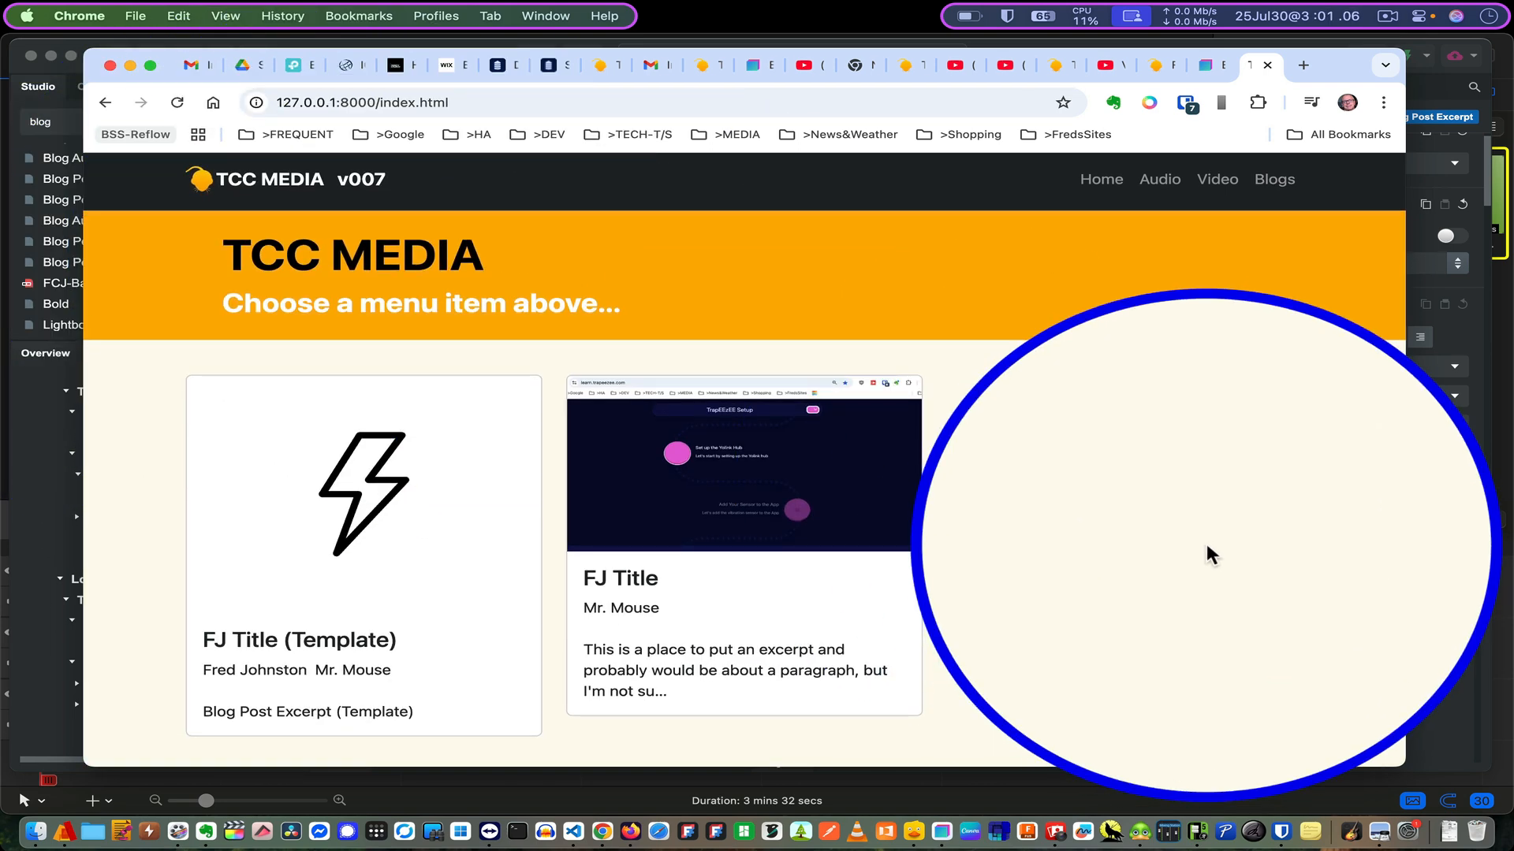